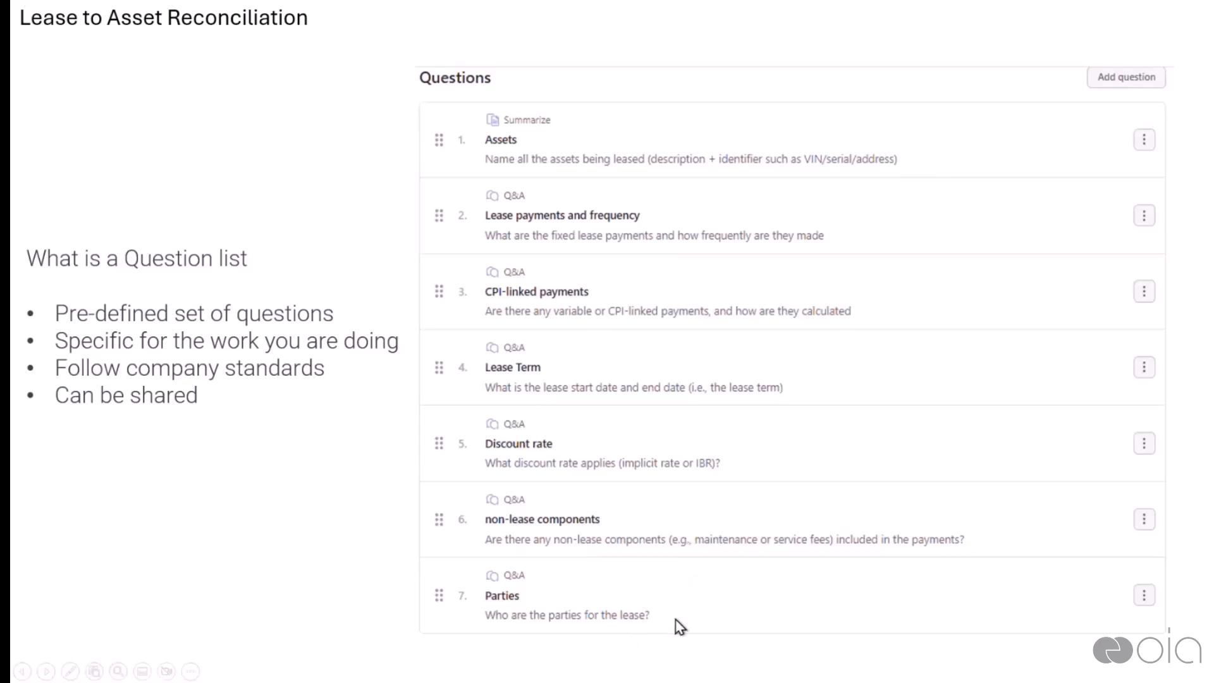
# Advance past the Trust Deed Review and Employment Agreements slides and exit the slide show
pyautogui.click(387, 474)
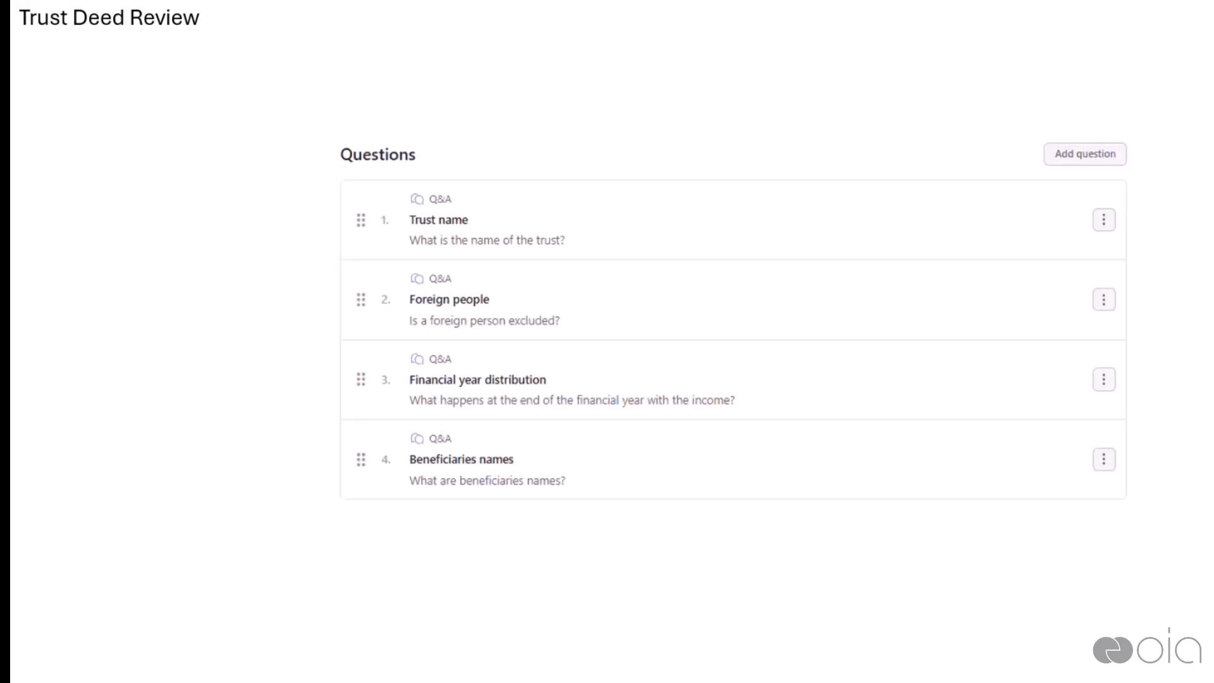
pyautogui.press('Right')
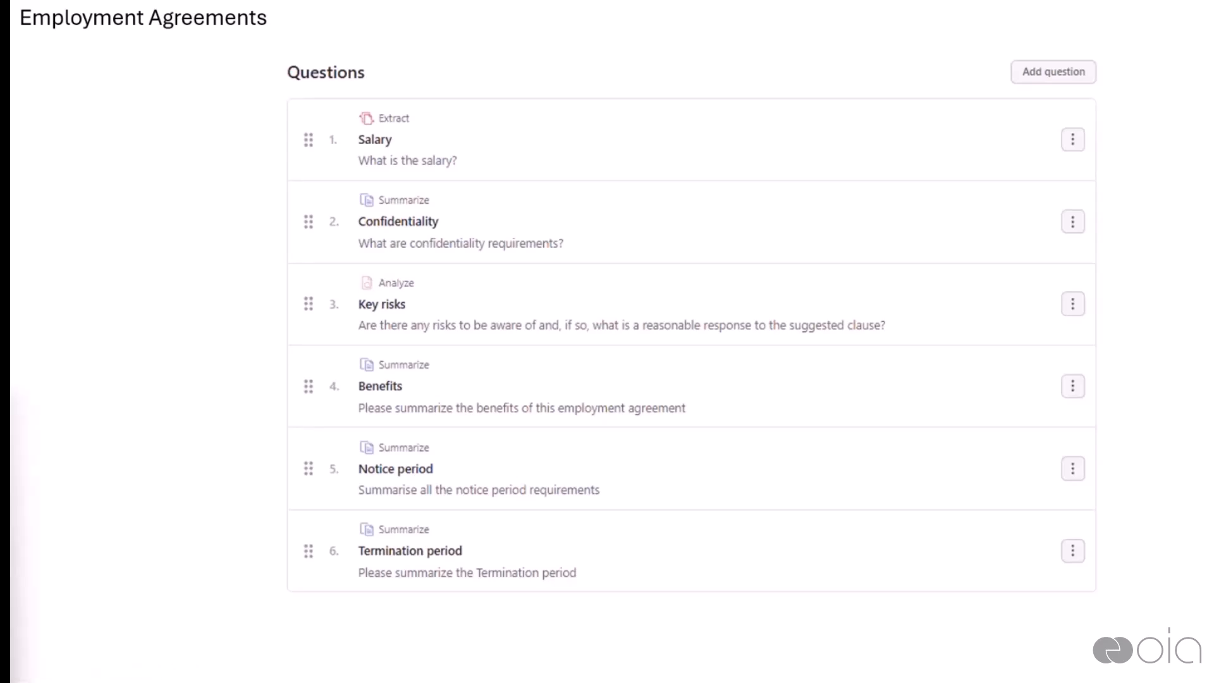
pyautogui.click(674, 472)
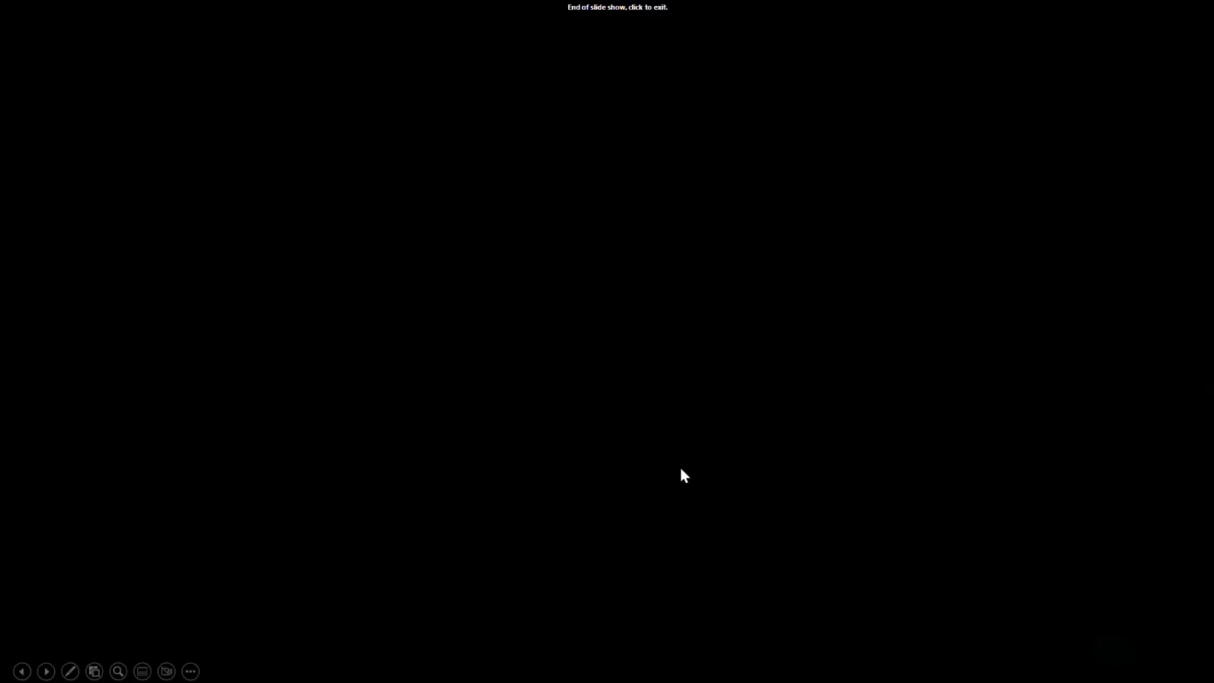
pyautogui.click(684, 475)
pyautogui.click(1151, 18)
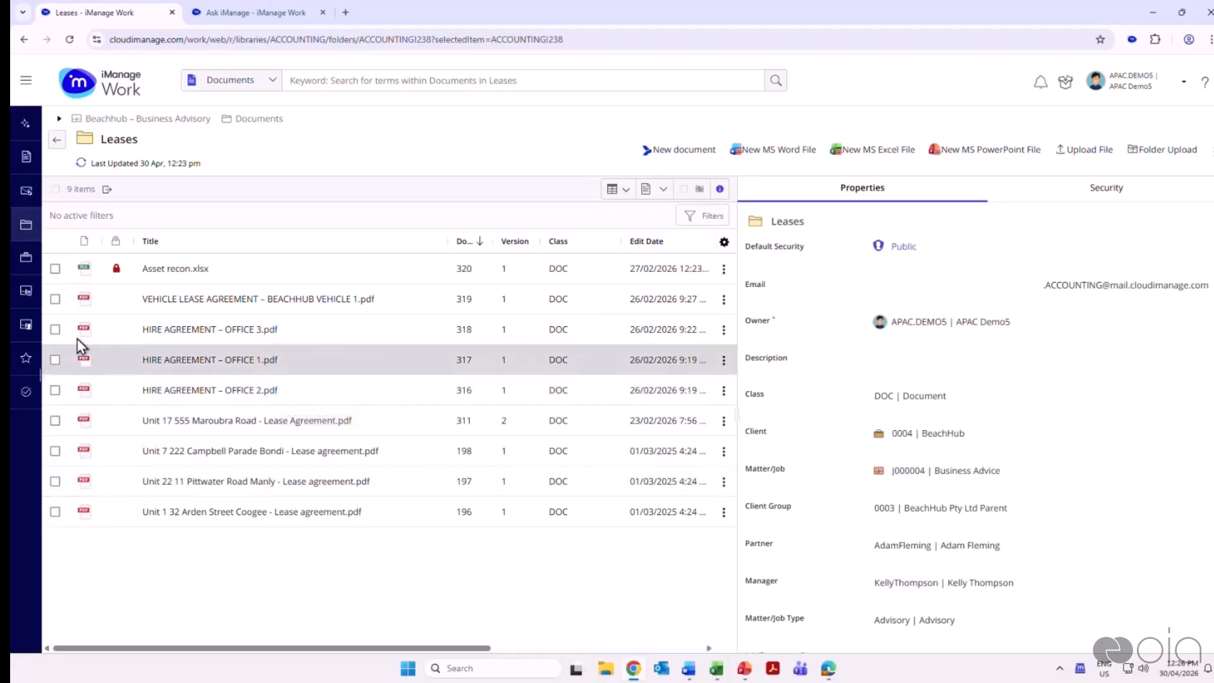
# Start a review of the three office hire agreements plus the Unit 17 and Unit 7 lease agreements in the Leases folder
pyautogui.click(55, 328)
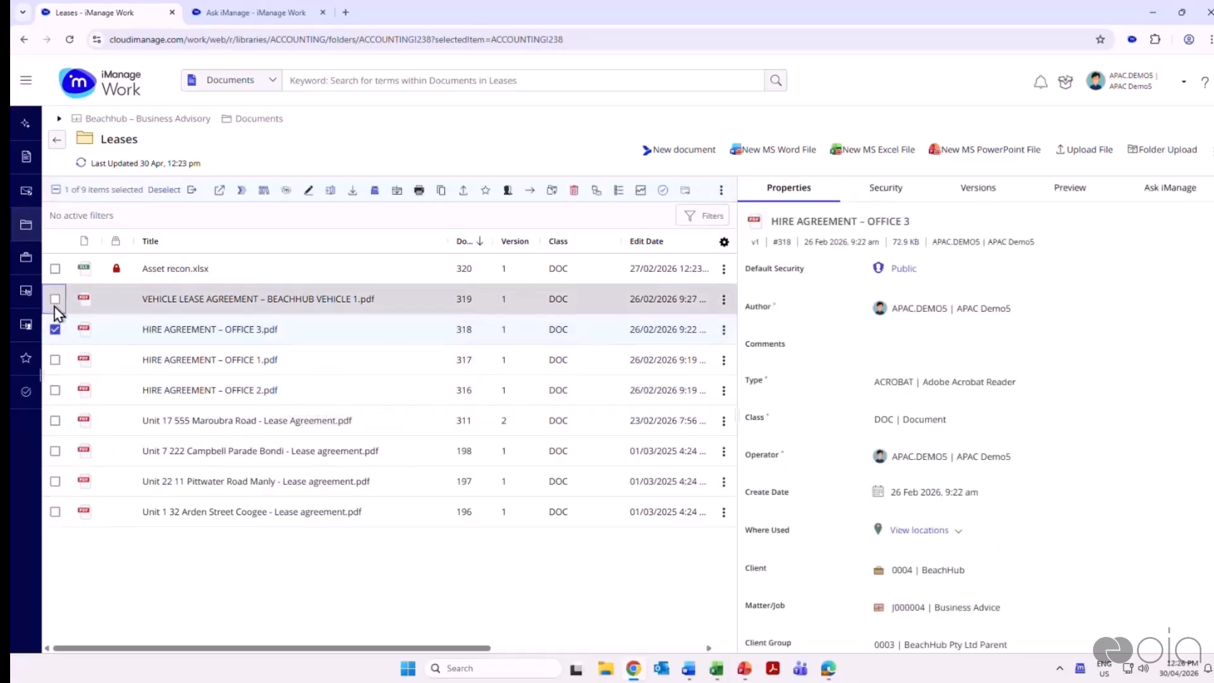
pyautogui.click(55, 360)
pyautogui.click(55, 390)
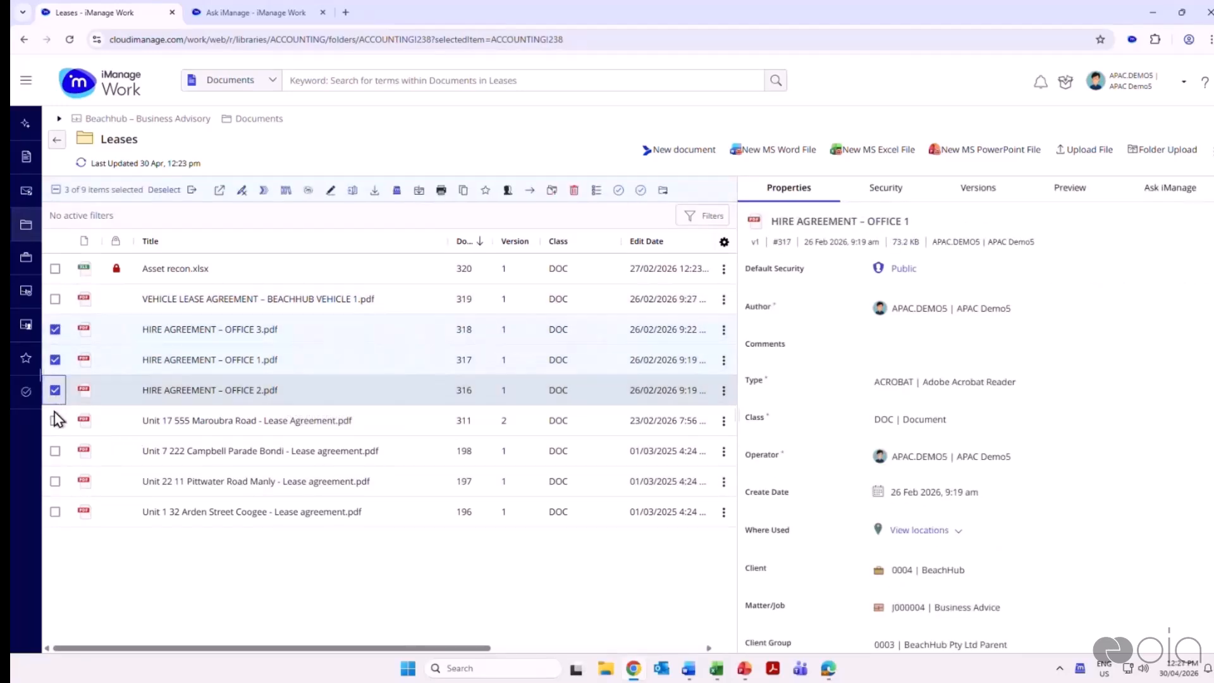
pyautogui.click(55, 421)
pyautogui.click(55, 451)
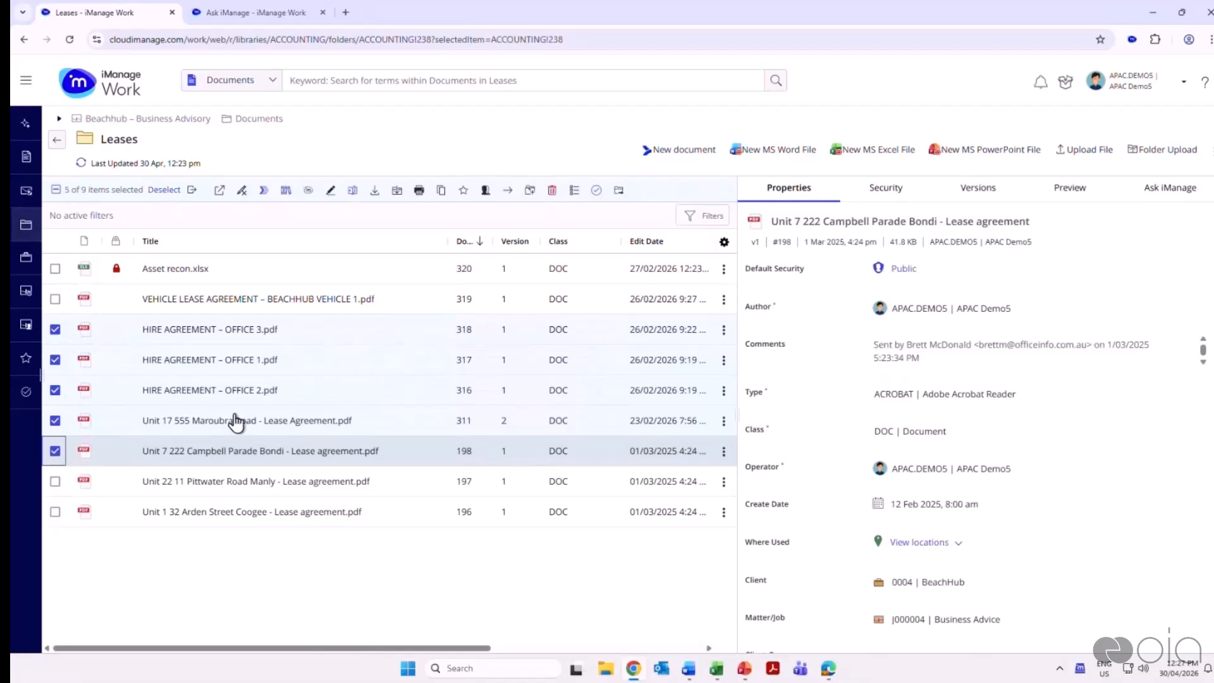
pyautogui.click(309, 190)
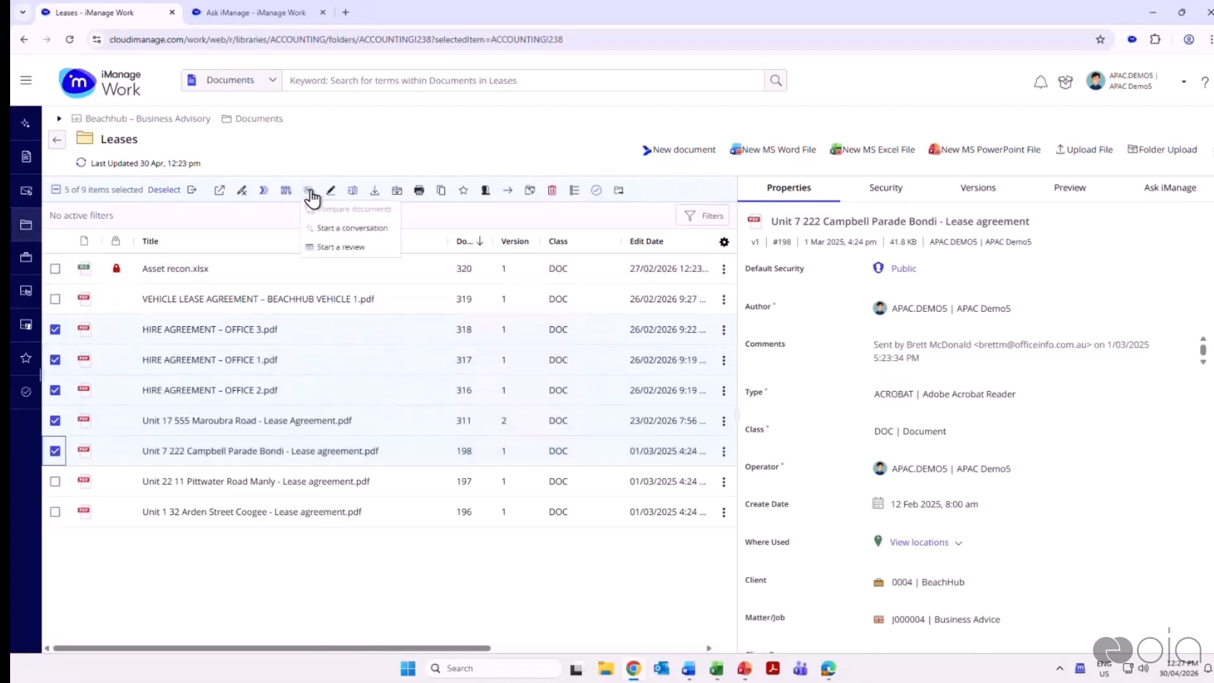
pyautogui.click(333, 248)
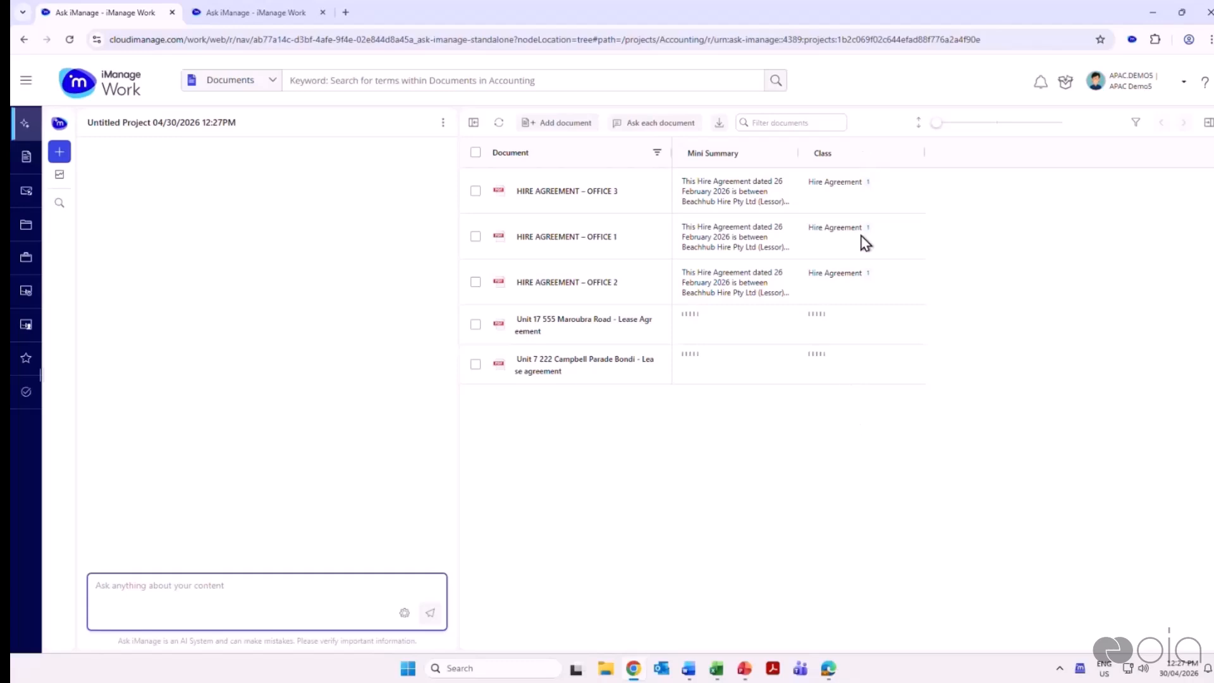
# Find the saved question lists matching "lease" and run Lease-to-asset reconciliation on each document
pyautogui.click(634, 126)
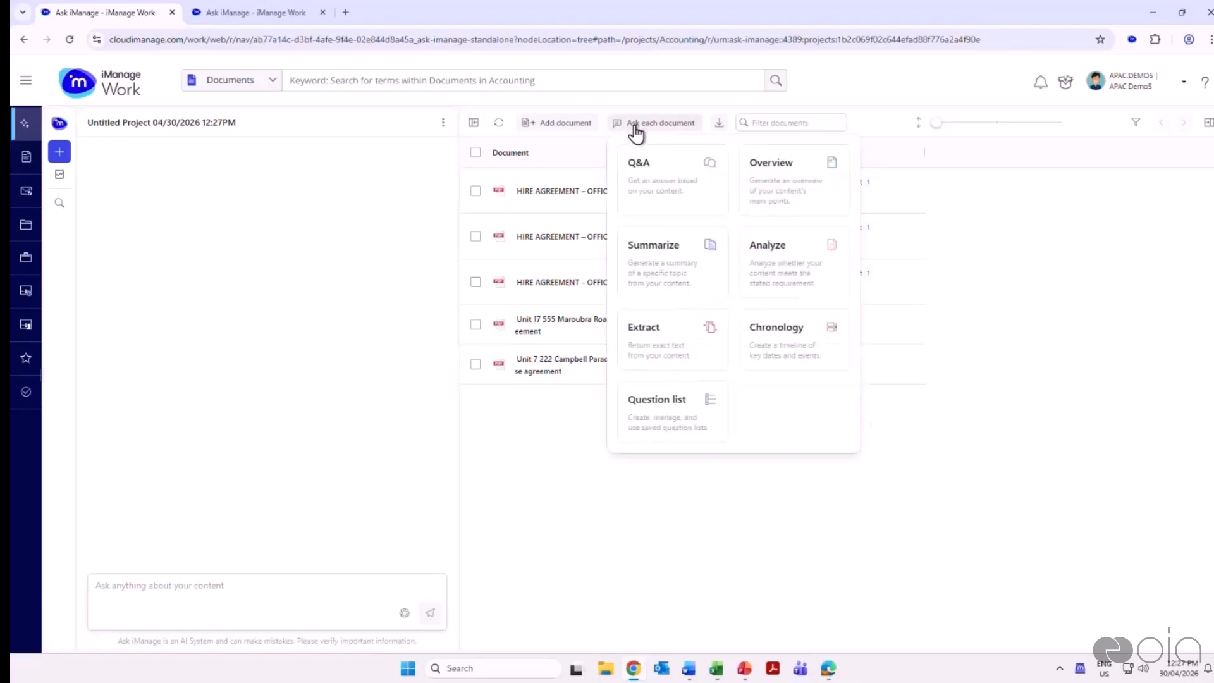
pyautogui.click(670, 417)
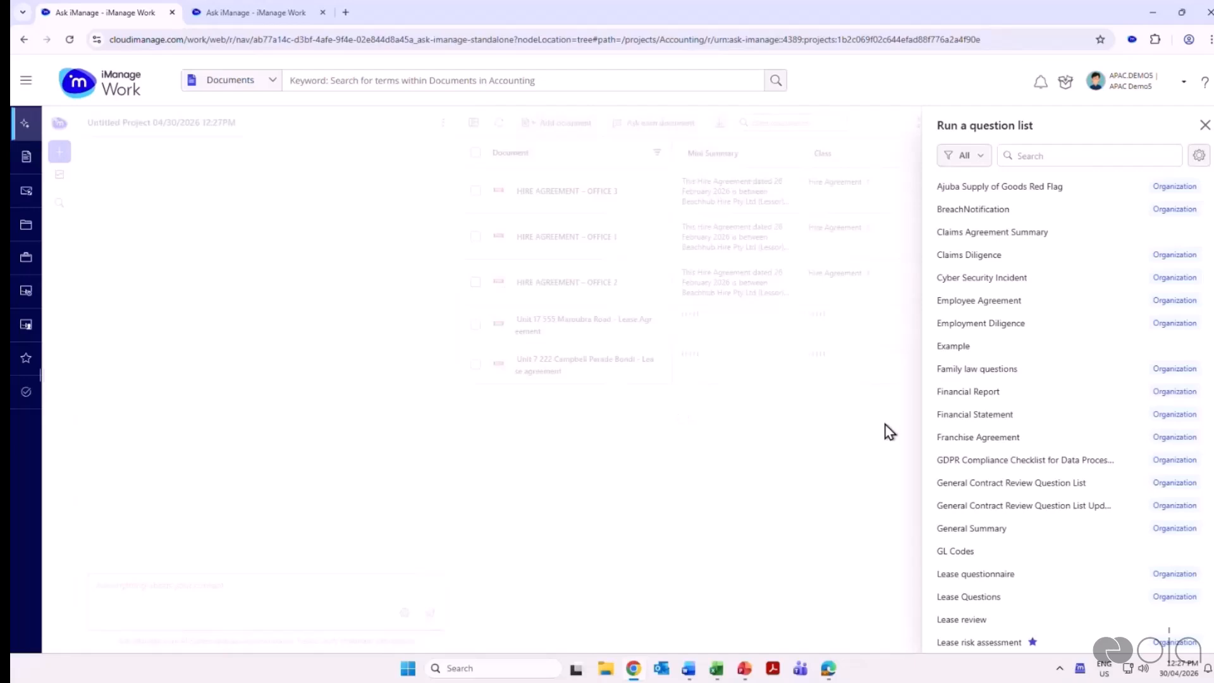
pyautogui.scroll(-5, 1043, 493)
pyautogui.scroll(5, 1045, 512)
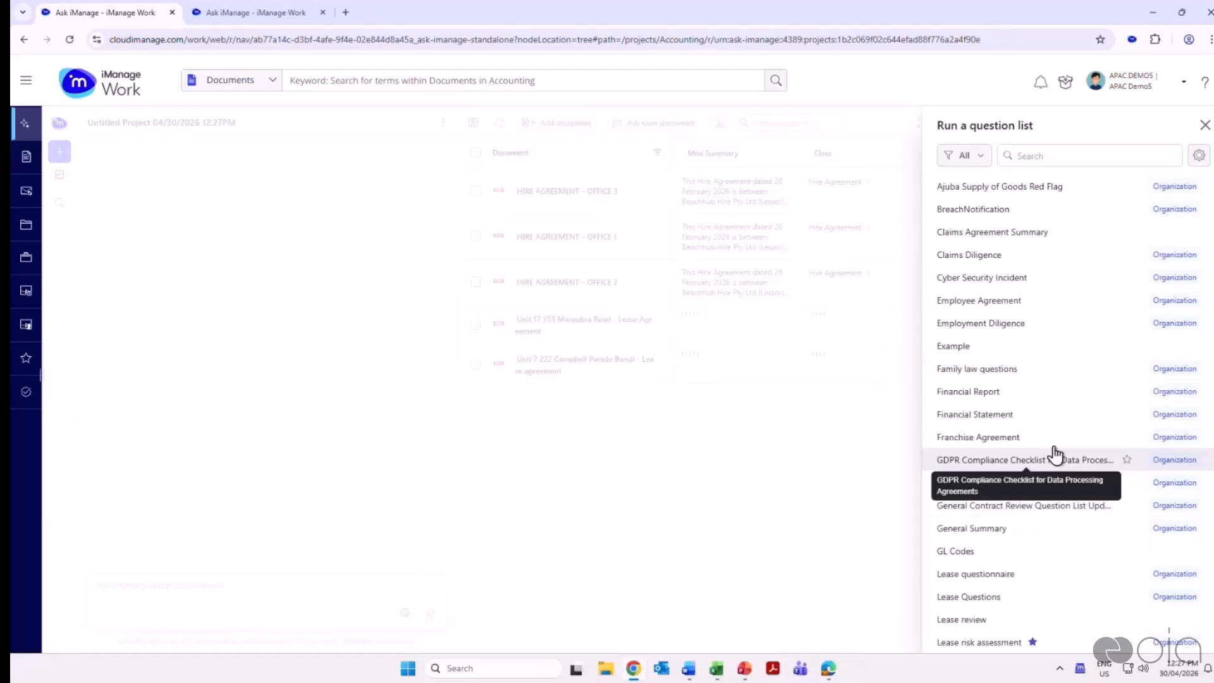
pyautogui.scroll(-2, 1075, 375)
pyautogui.scroll(2, 1075, 375)
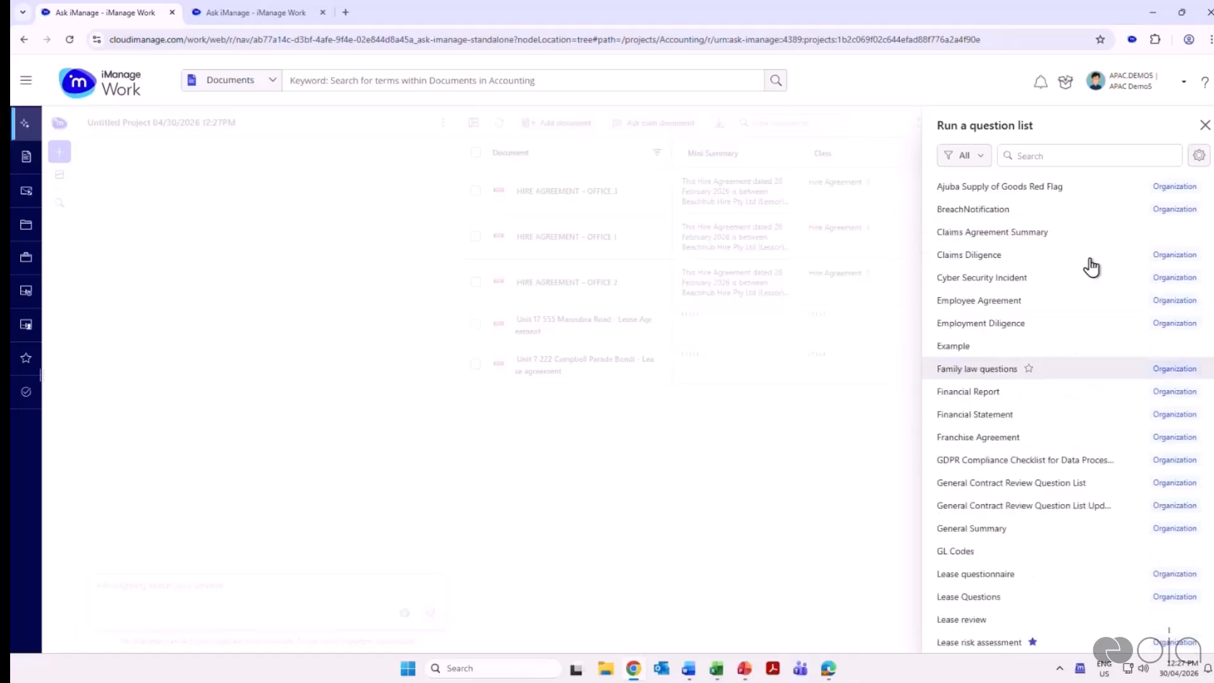
pyautogui.click(1055, 157)
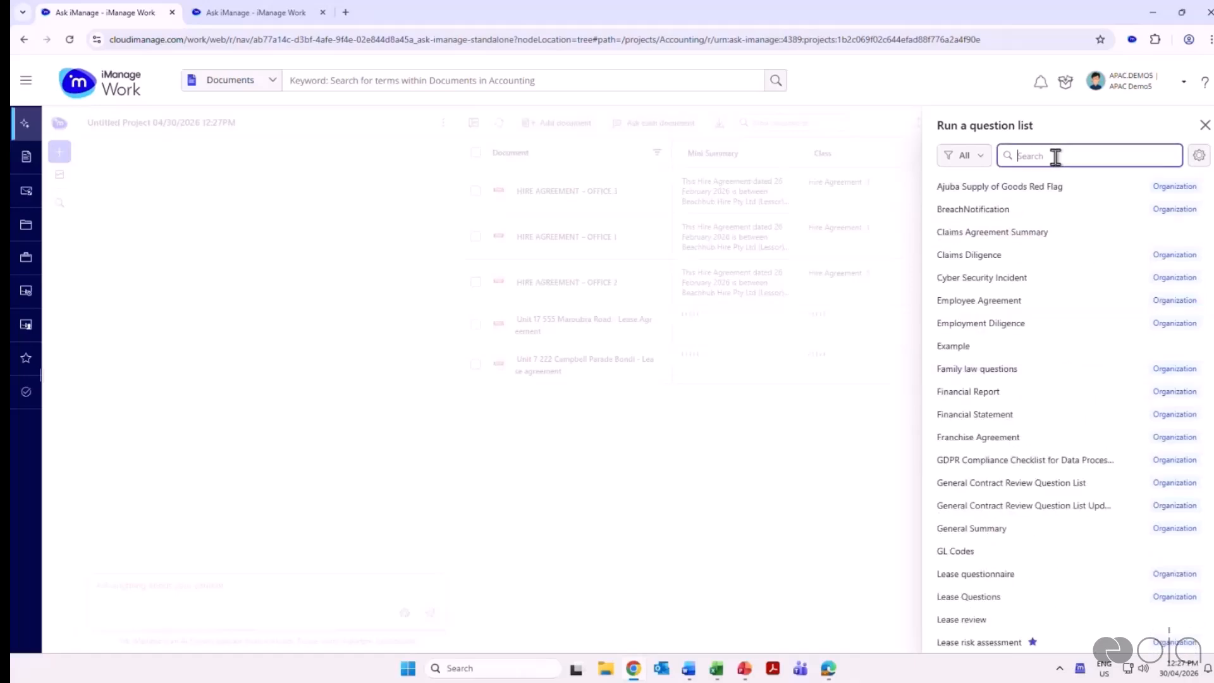
pyautogui.write('lease')
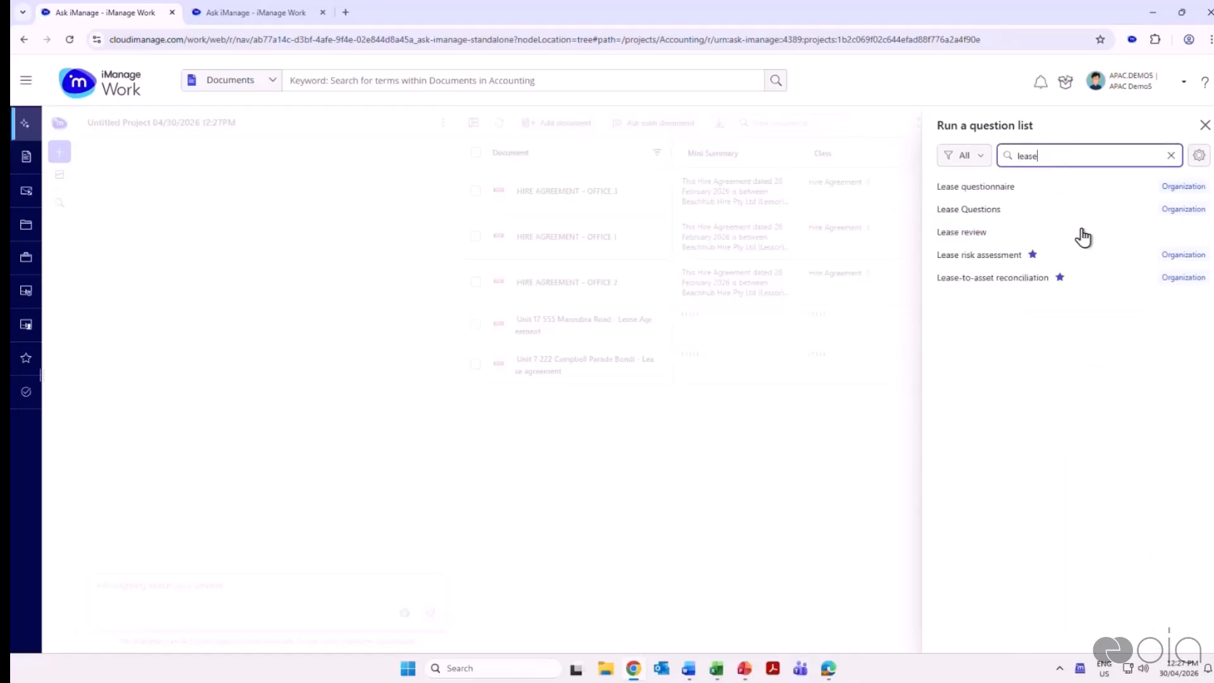
pyautogui.click(992, 285)
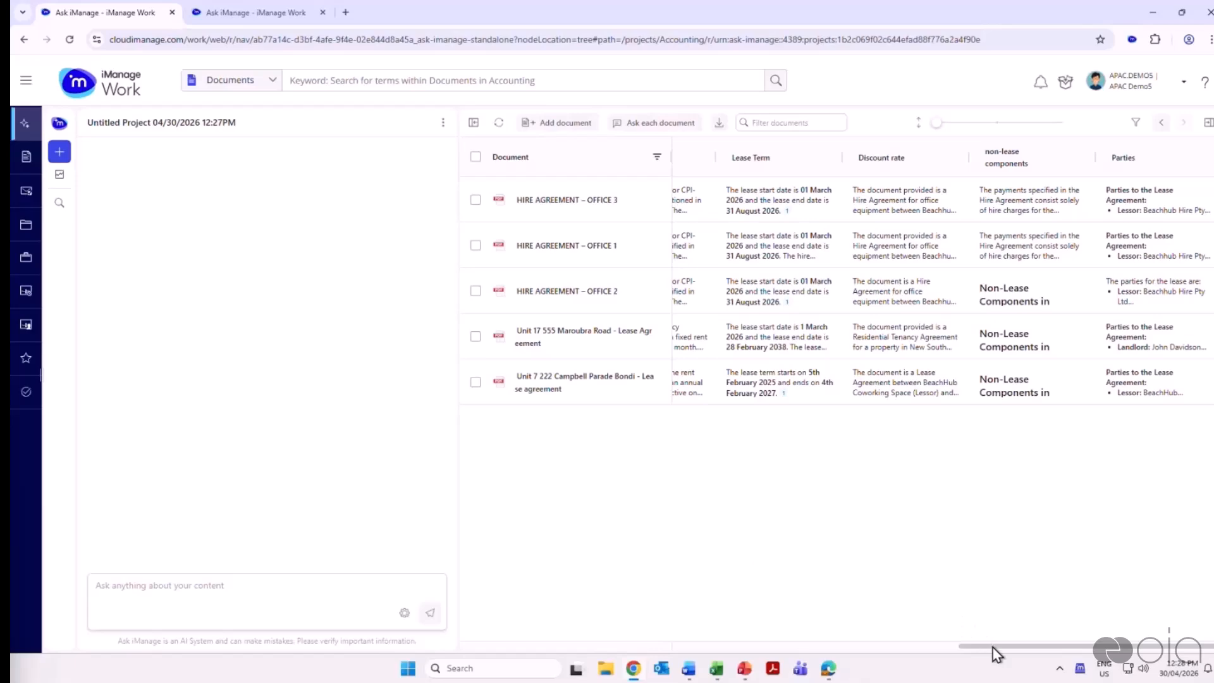
# Enlarge the rows of the results table and examine the Assets, Lease payments and frequency, and CPI-linked payments answers
pyautogui.moveTo(971, 646); pyautogui.dragTo(768, 647)
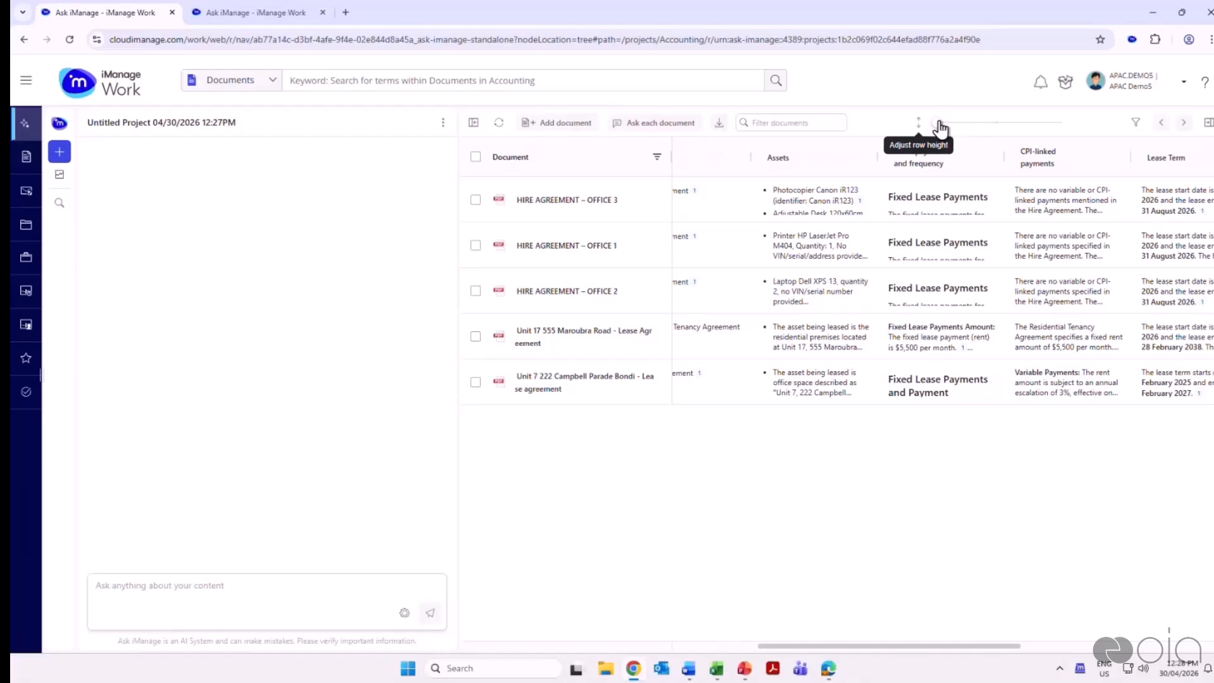
pyautogui.moveTo(940, 124); pyautogui.dragTo(995, 124)
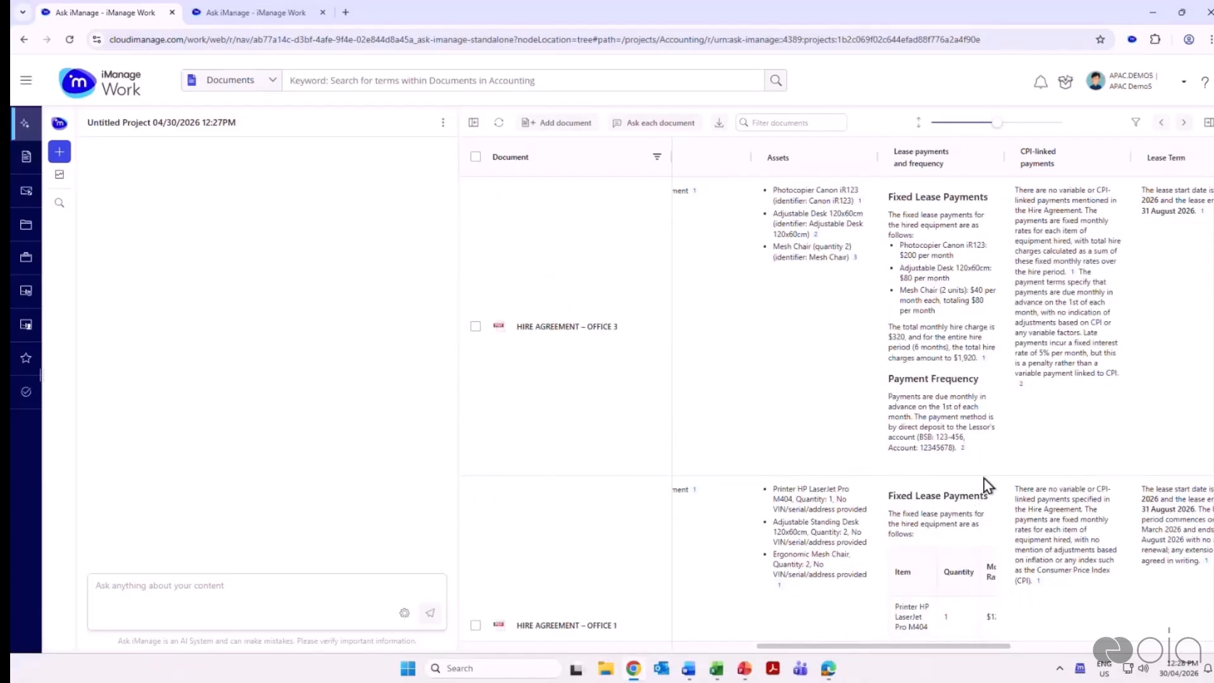
pyautogui.moveTo(997, 470)
pyautogui.moveTo(984, 359)
# Switch to the Asset recon workbook in Excel and examine the exported lease answers
pyautogui.click(720, 675)
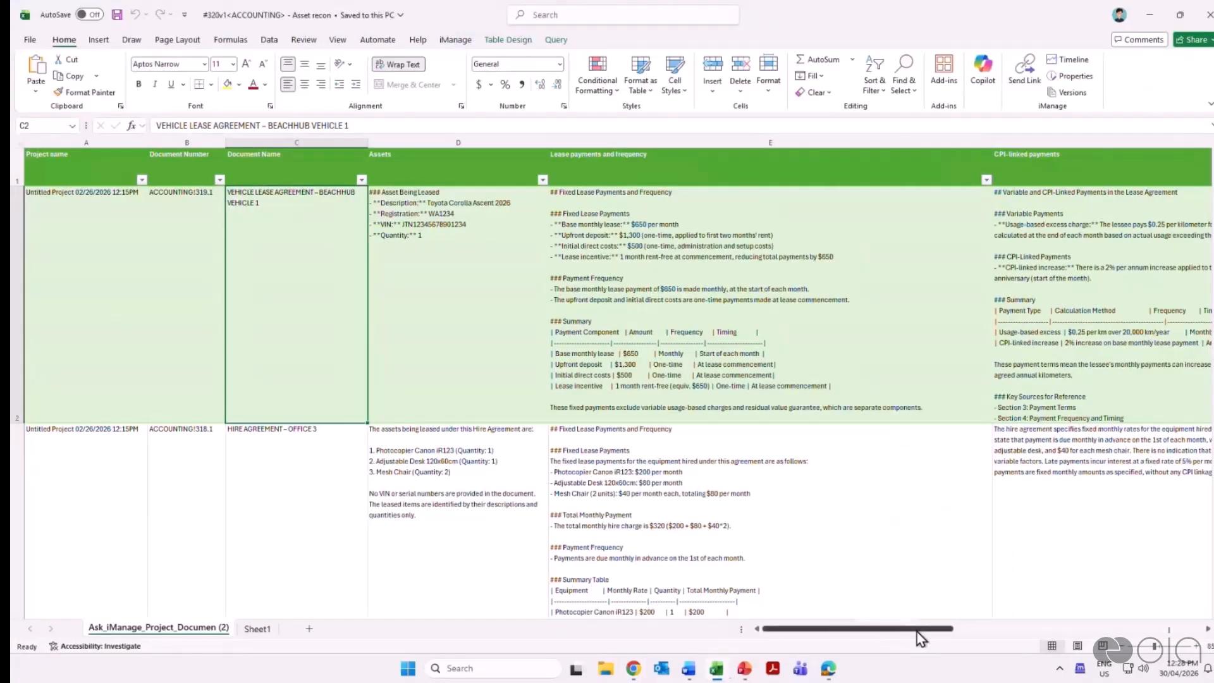
pyautogui.moveTo(918, 639)
pyautogui.mouseDown()
pyautogui.moveTo(1005, 638)
pyautogui.moveTo(872, 637)
pyautogui.moveTo(918, 638)
pyautogui.mouseUp()
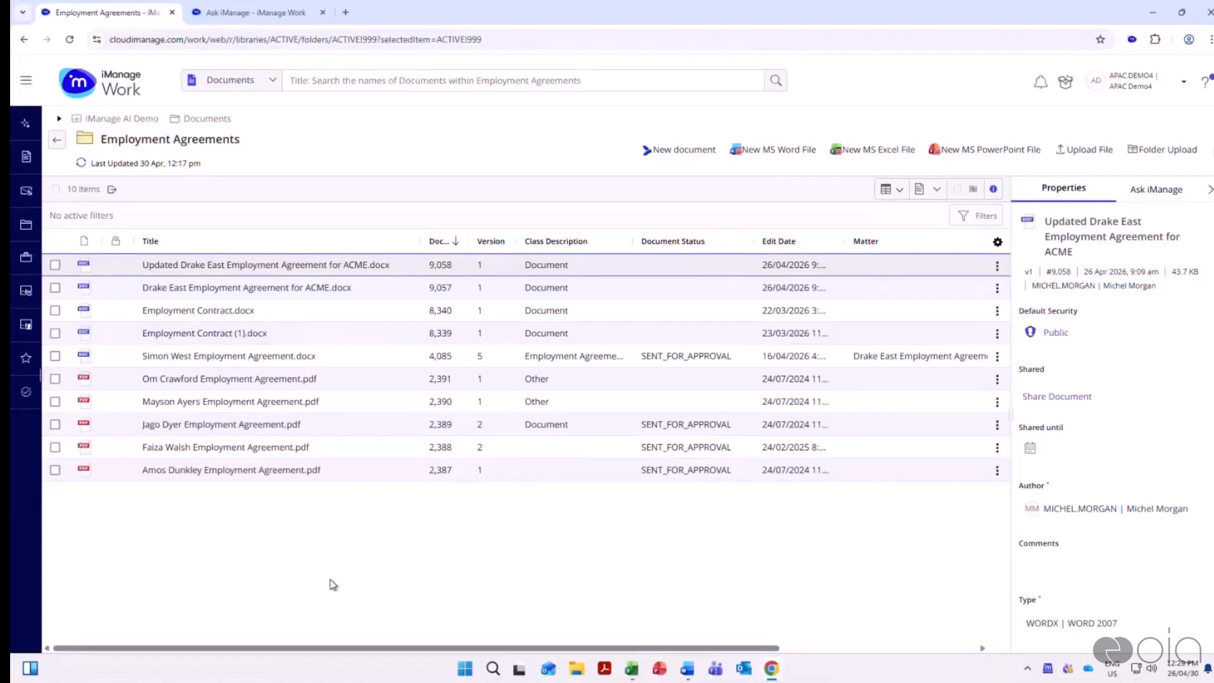
# Start a review of the employment agreement PDFs with document numbers 2,390, 2,389 and 2,388
pyautogui.click(55, 403)
pyautogui.click(55, 425)
pyautogui.click(55, 447)
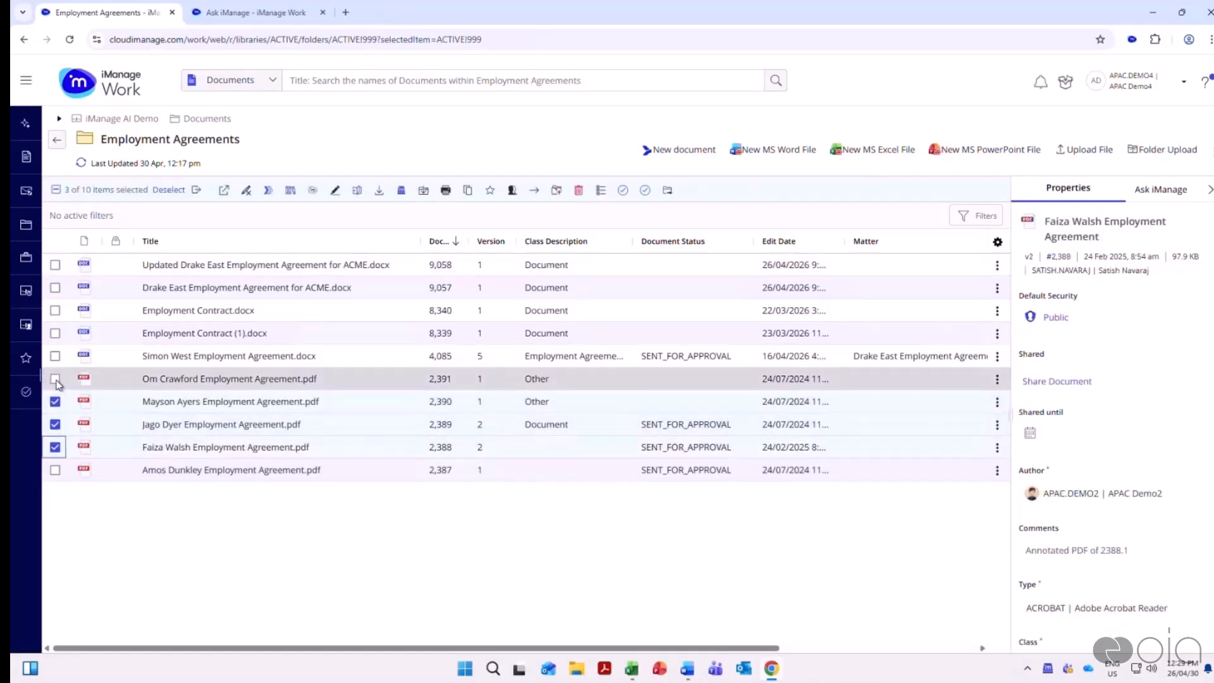
pyautogui.click(56, 379)
pyautogui.click(55, 379)
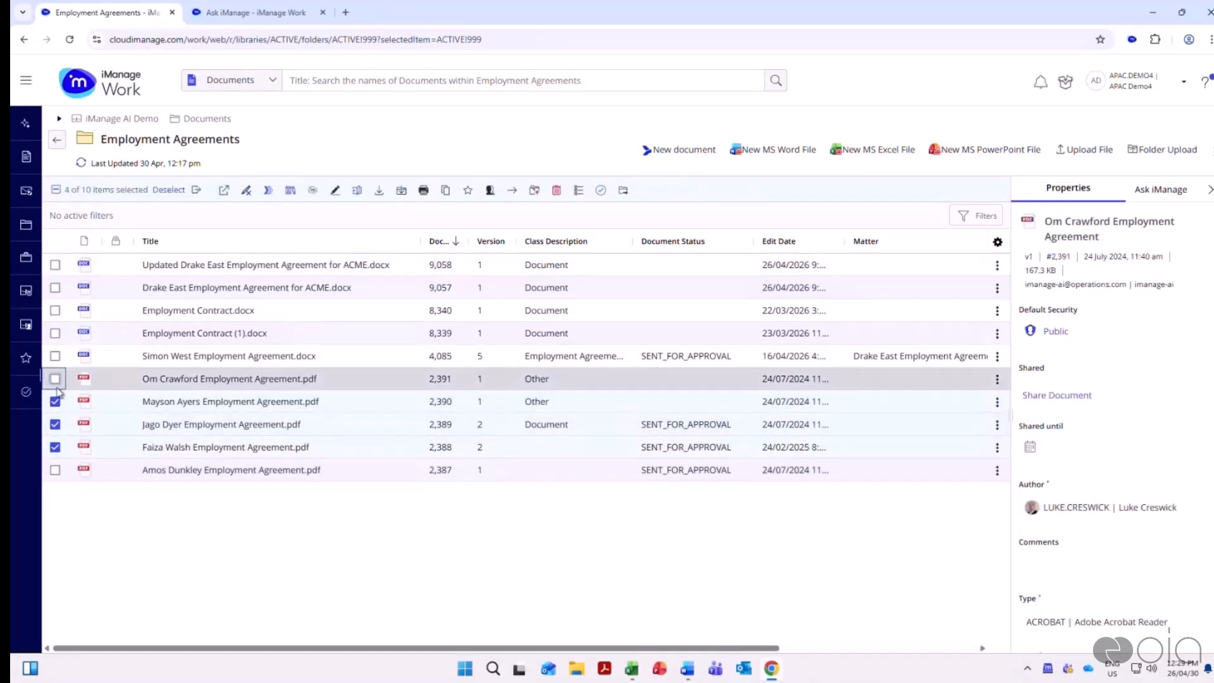
pyautogui.click(312, 190)
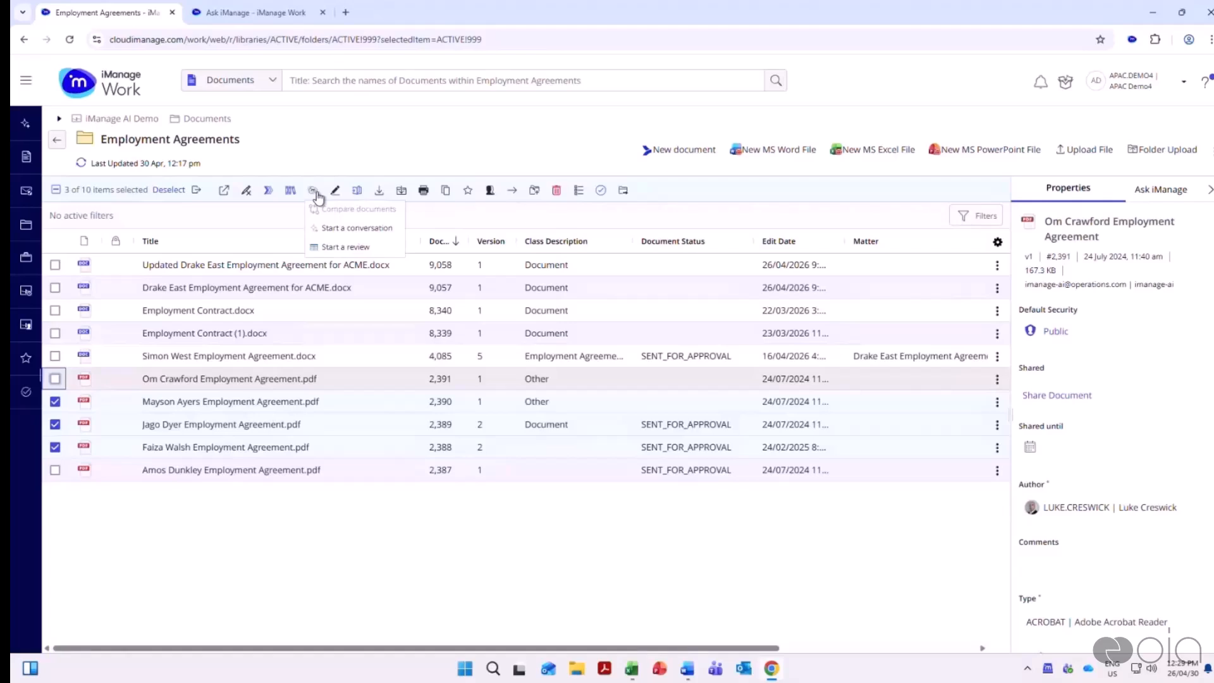
pyautogui.click(328, 248)
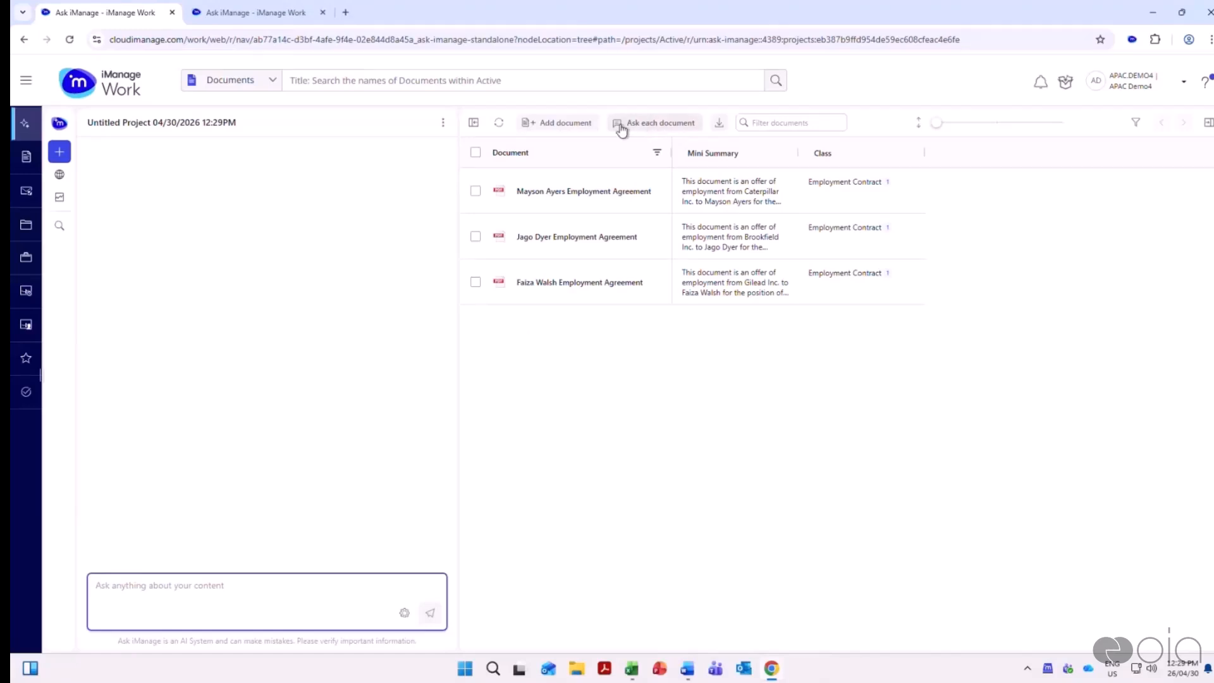
# Find the question list matching "employe" and run Employee Agreement on each document in the project
pyautogui.click(642, 127)
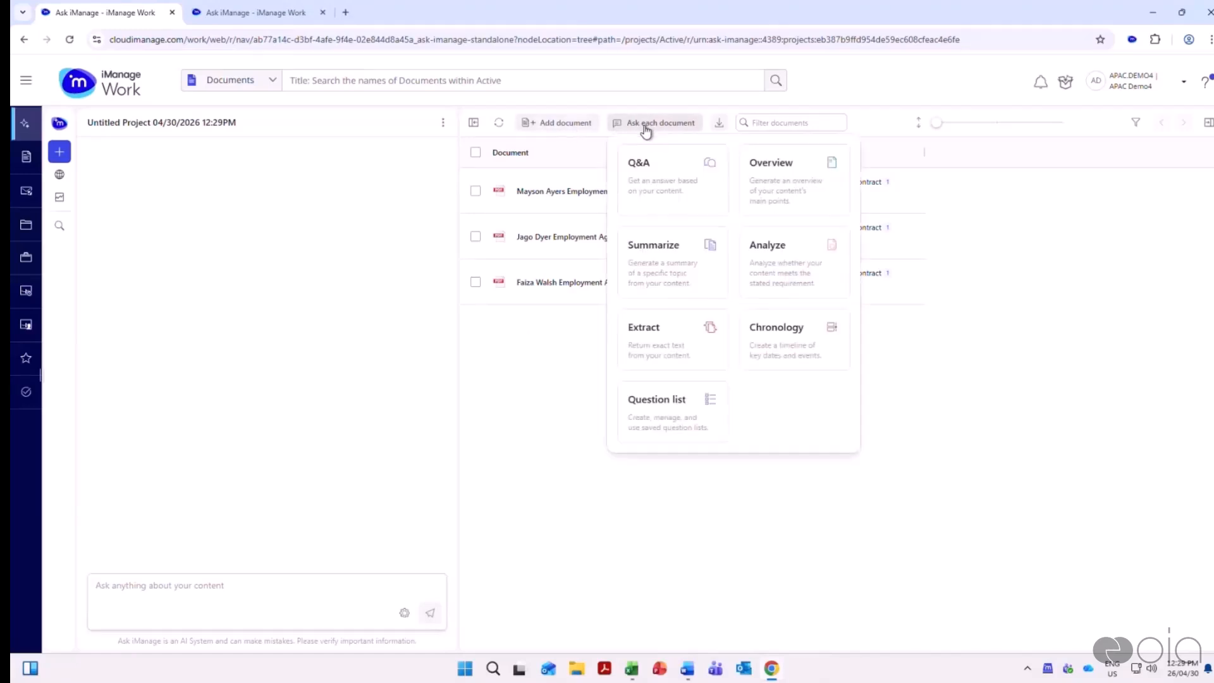
pyautogui.click(677, 409)
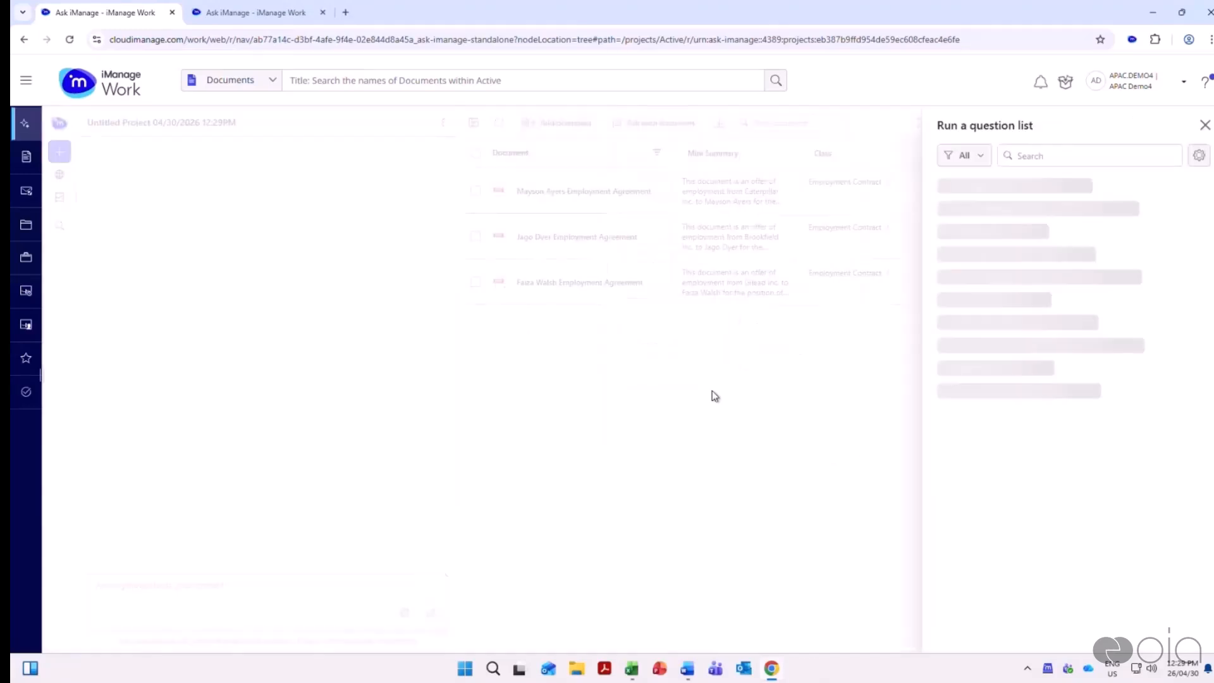
pyautogui.click(1047, 157)
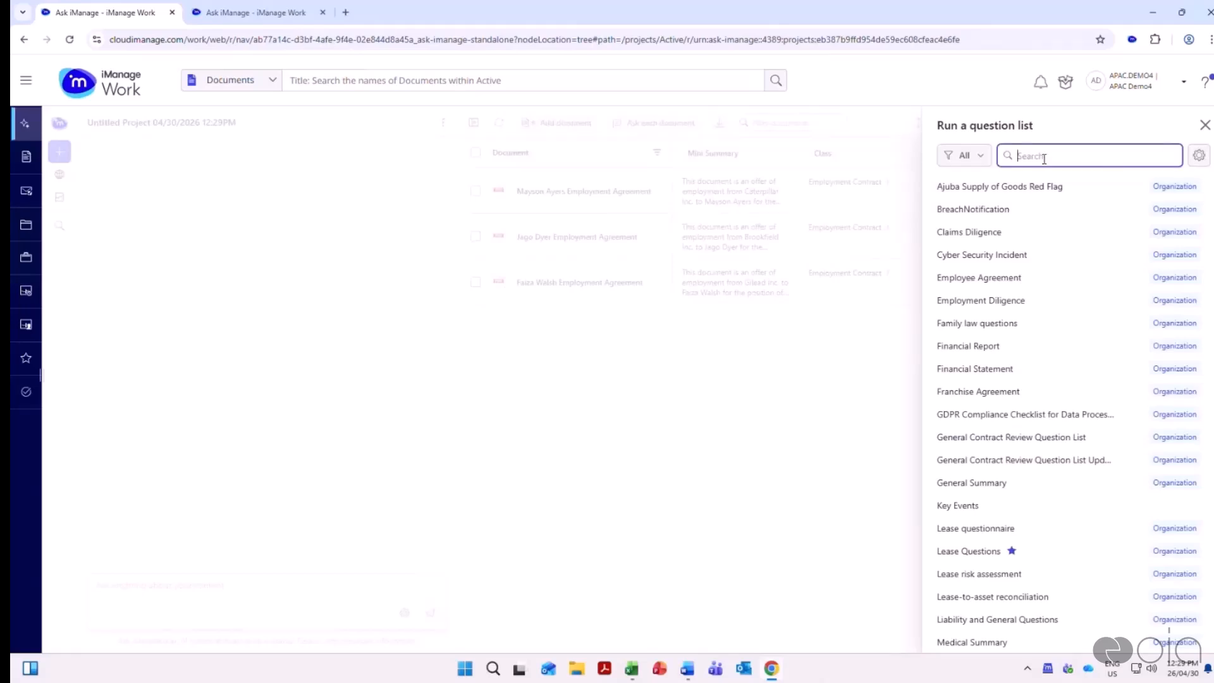
pyautogui.write('employe')
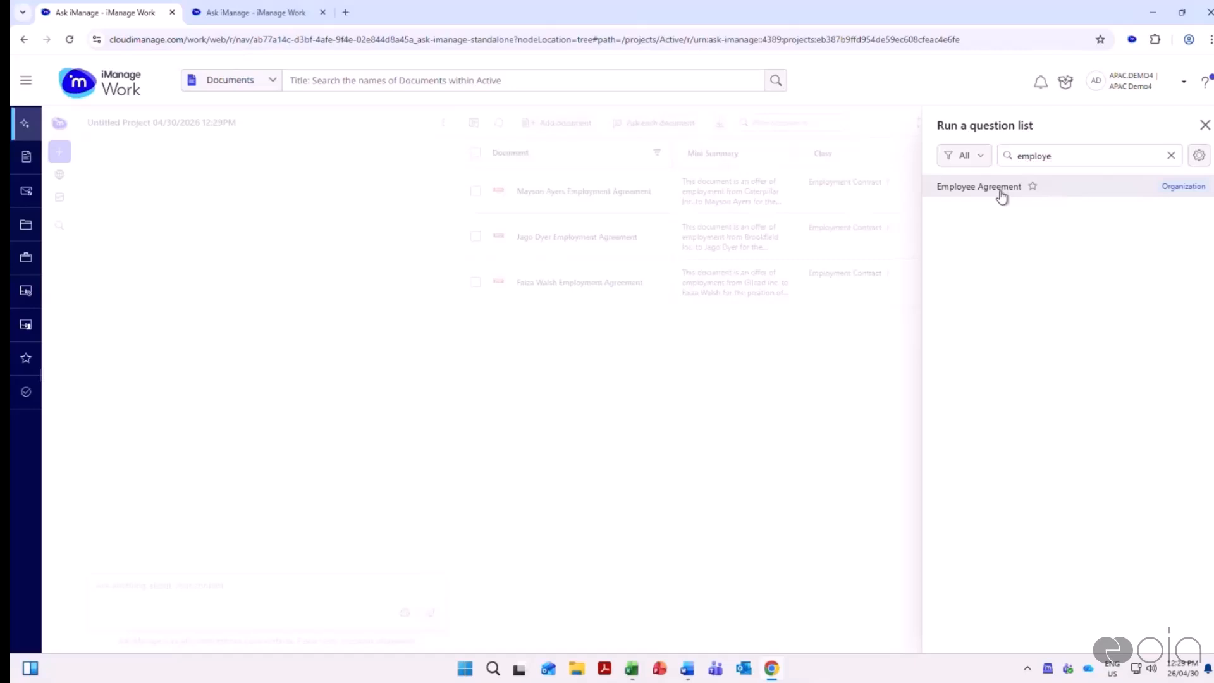
pyautogui.click(1001, 189)
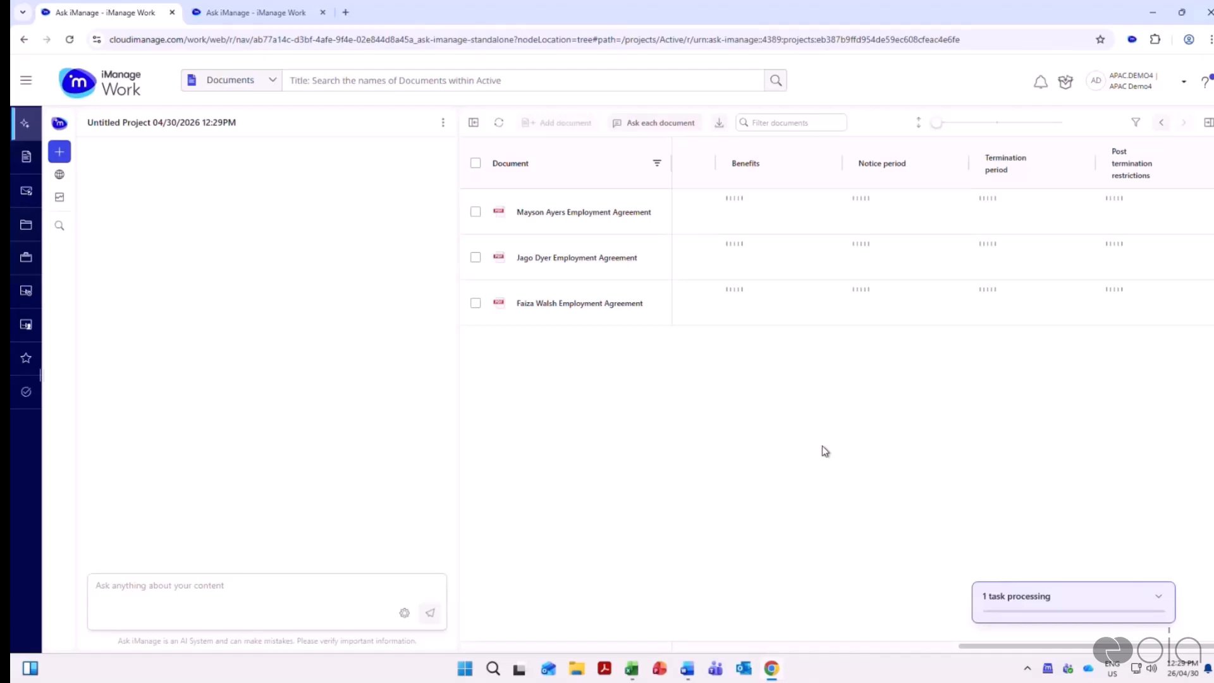
# Bring the Salary, Confidentiality and Key risks columns into view and enlarge the rows to read their answers
pyautogui.moveTo(967, 646); pyautogui.dragTo(825, 646)
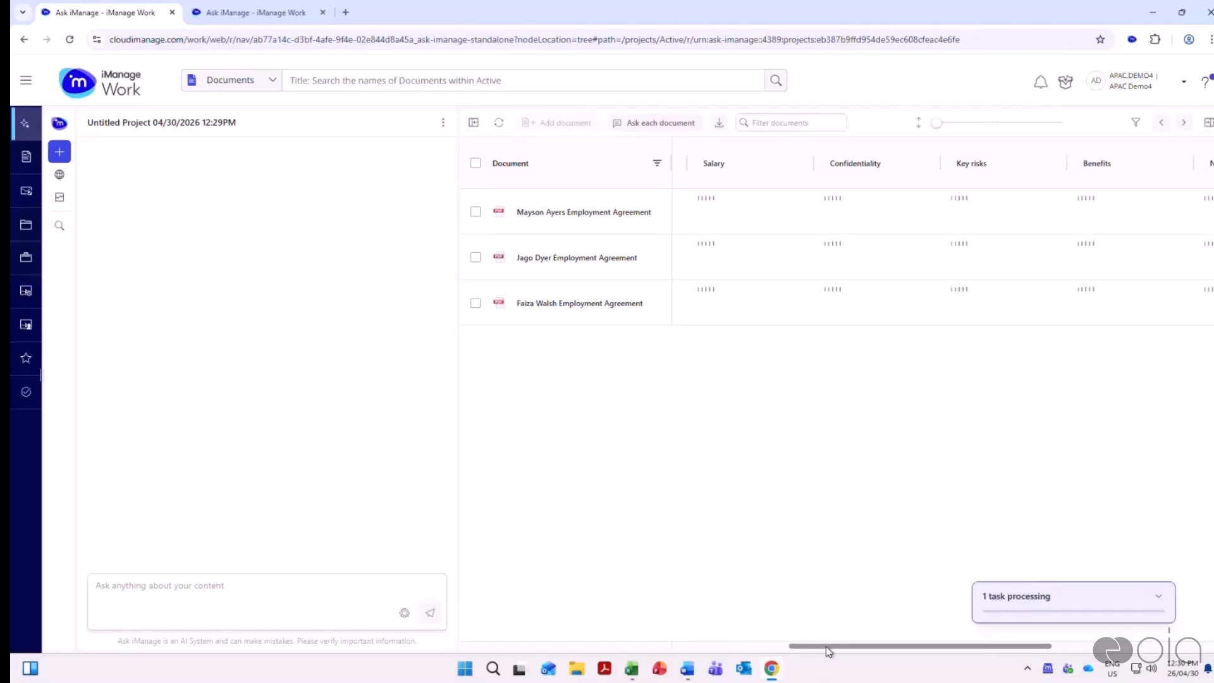
pyautogui.moveTo(834, 647)
pyautogui.mouseDown()
pyautogui.moveTo(849, 651)
pyautogui.moveTo(816, 652)
pyautogui.mouseUp()
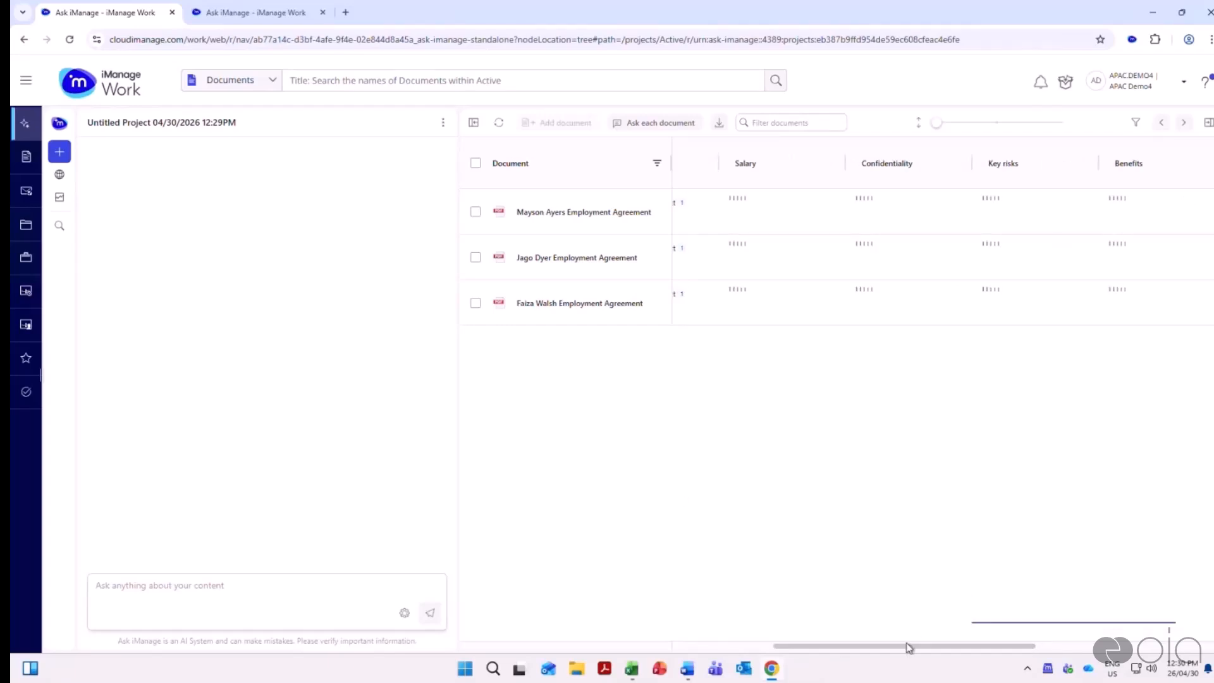
pyautogui.moveTo(907, 649); pyautogui.dragTo(861, 650)
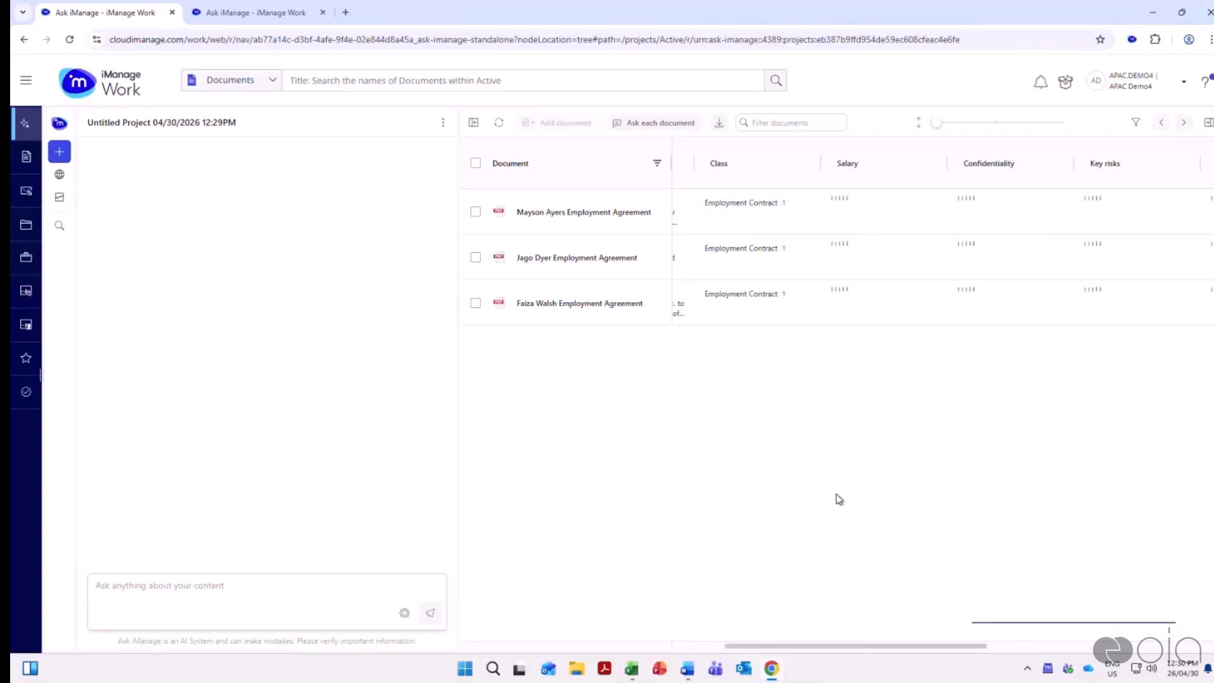
pyautogui.moveTo(881, 646); pyautogui.dragTo(893, 649)
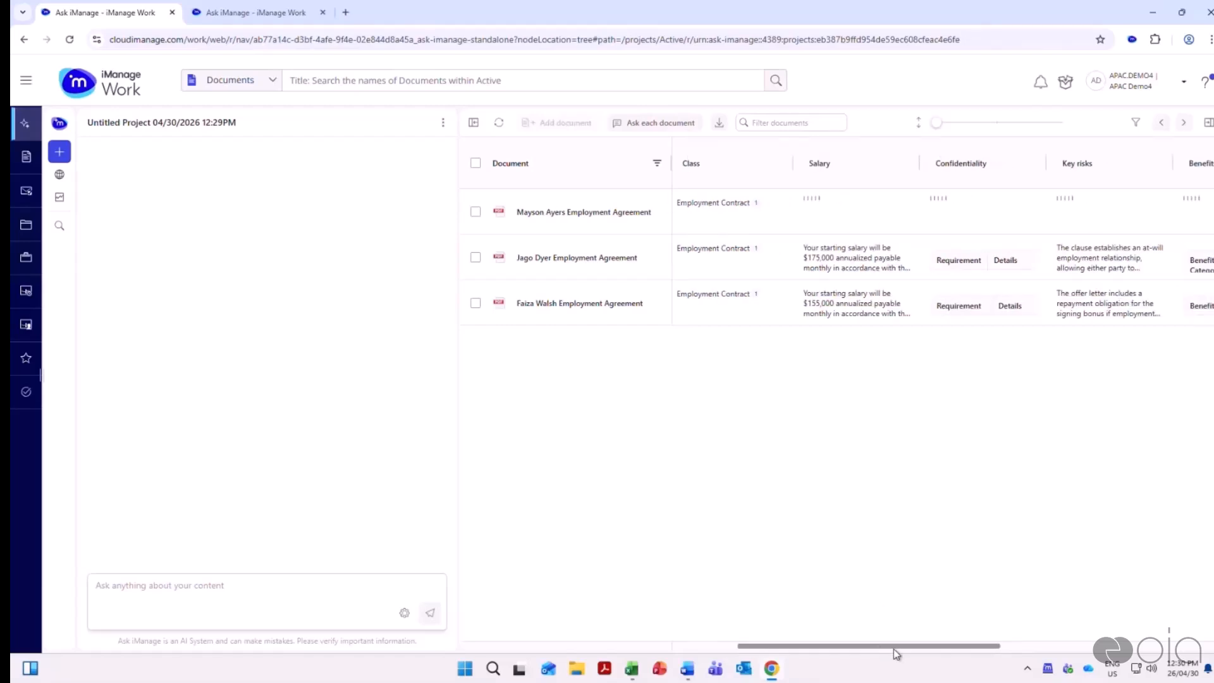
pyautogui.moveTo(940, 129); pyautogui.dragTo(1000, 130)
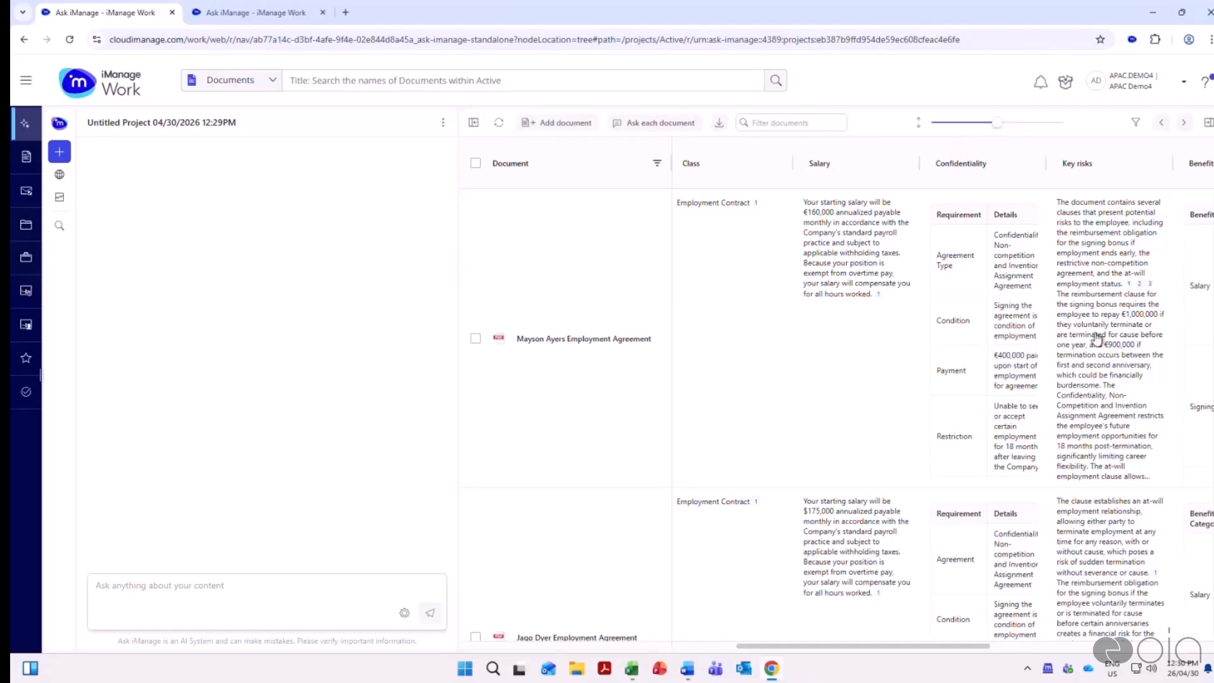
# Examine the Benefits, Notice period and Termination period answers across the three employment agreements in the review table
pyautogui.moveTo(961, 651); pyautogui.dragTo(1163, 657)
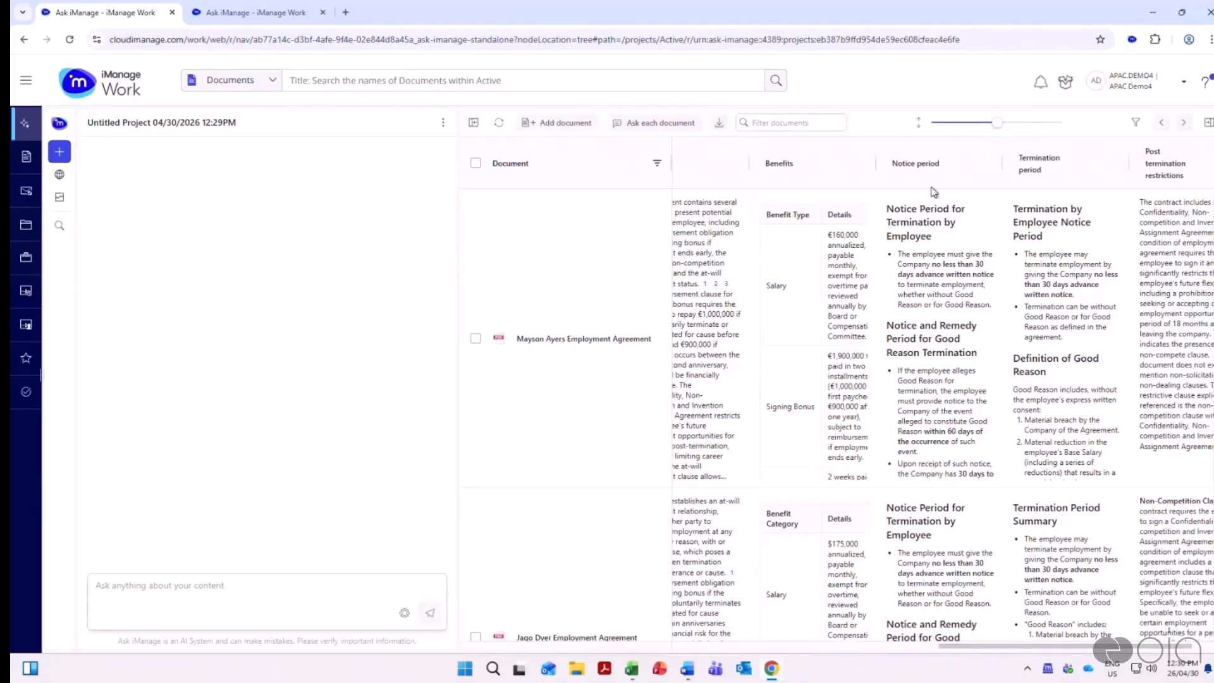
pyautogui.moveTo(965, 352)
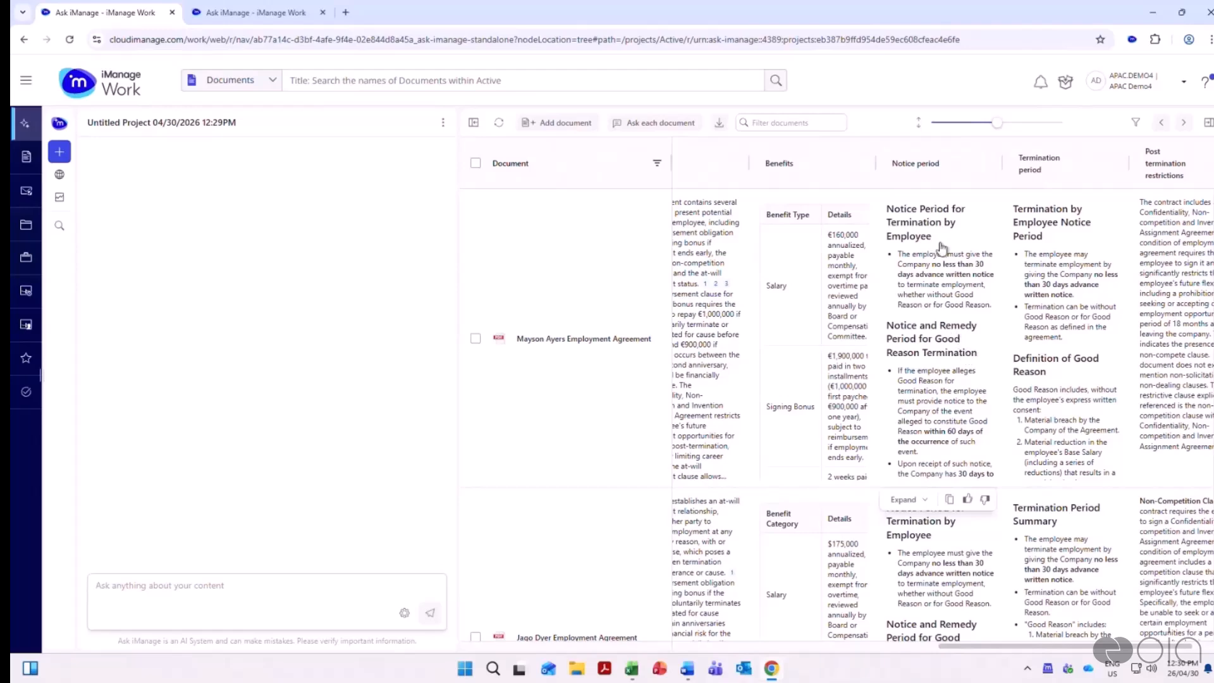
pyautogui.scroll(-2, 960, 316)
pyautogui.scroll(-2, 960, 359)
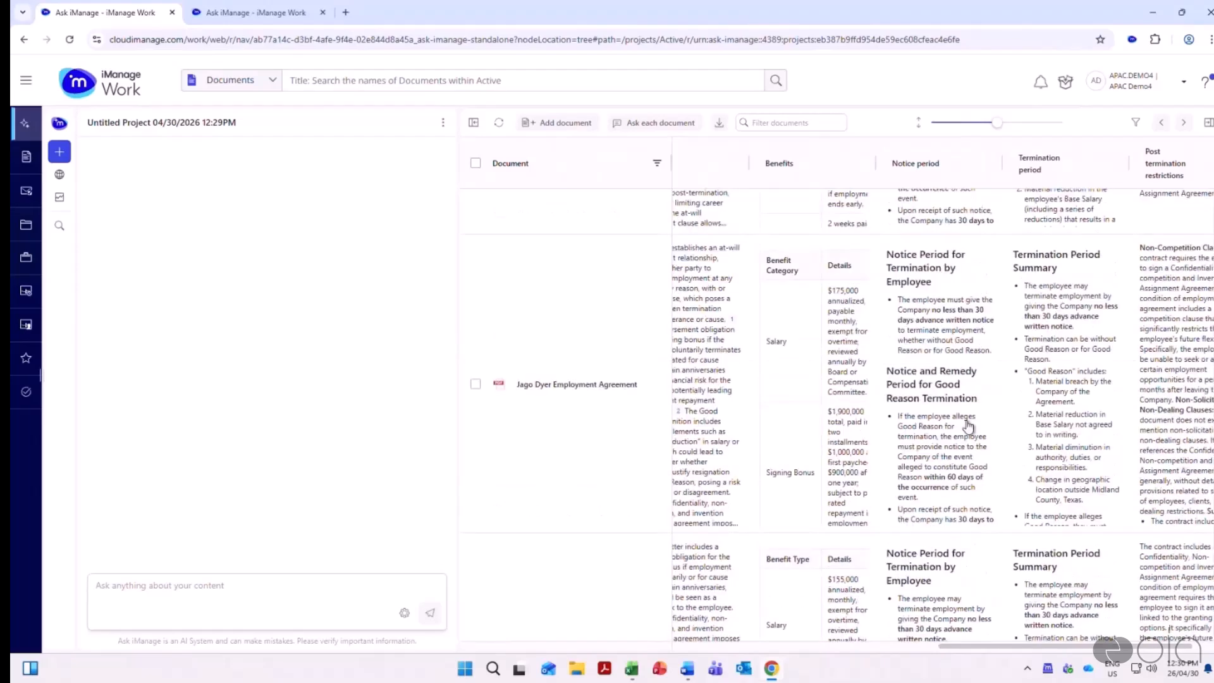
pyautogui.scroll(4, 917, 253)
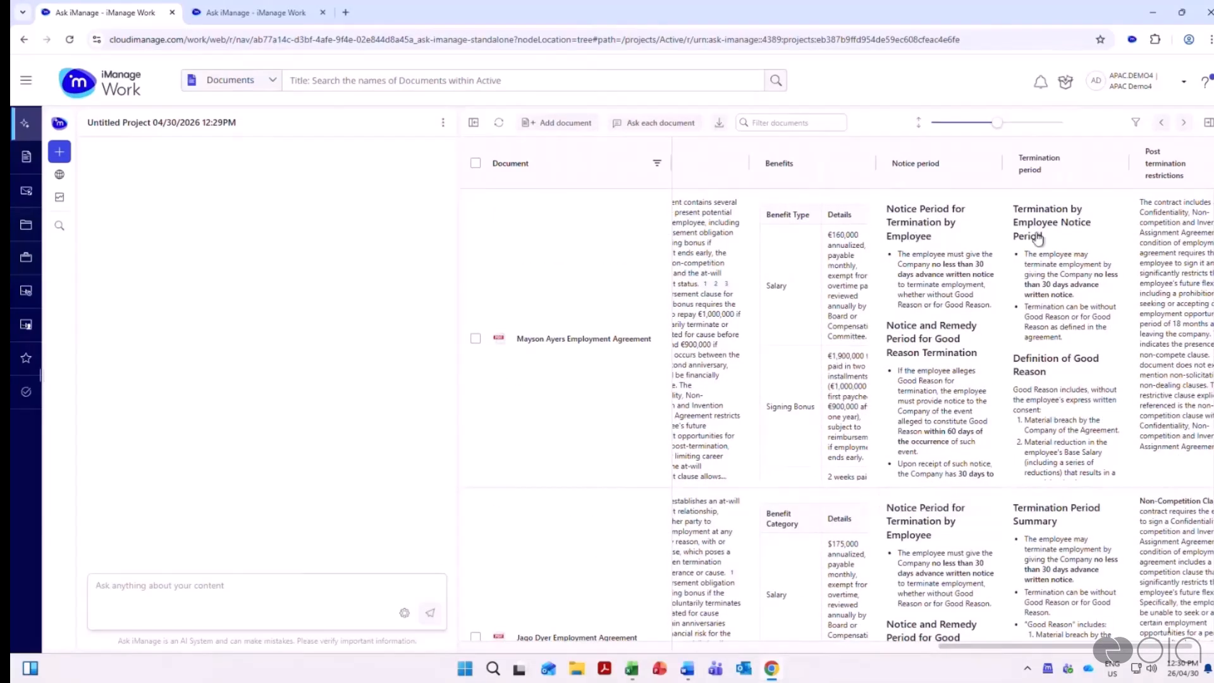
pyautogui.scroll(-3, 1060, 279)
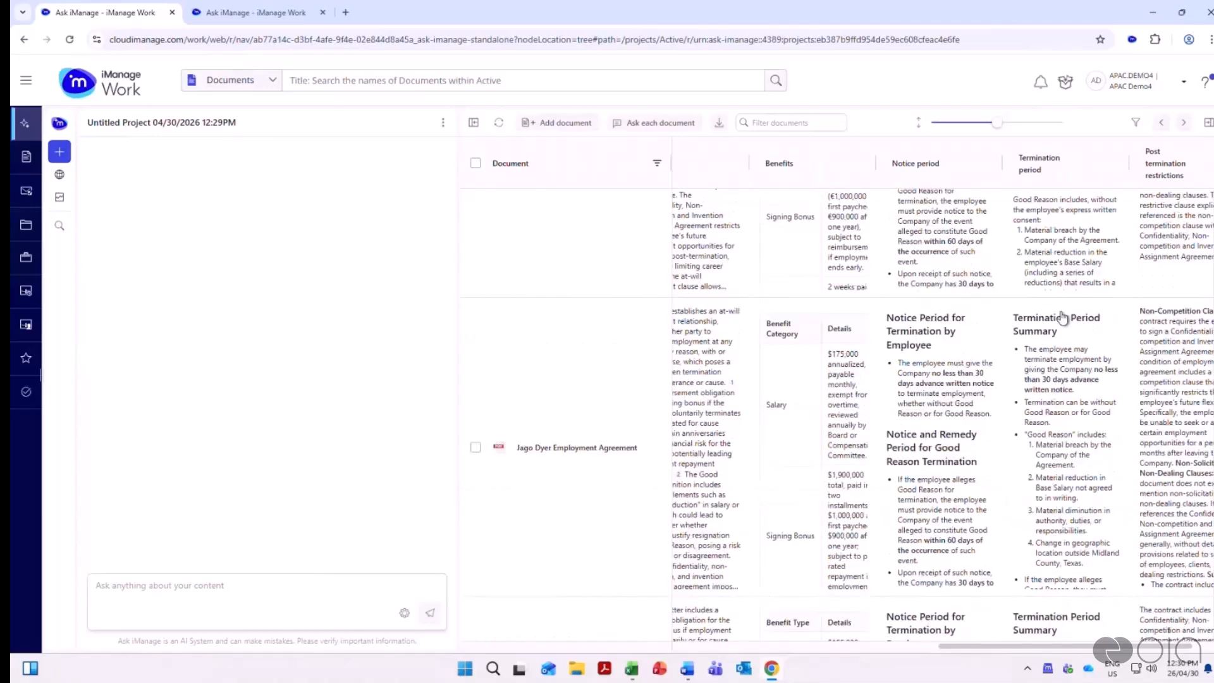
pyautogui.scroll(-4, 1062, 317)
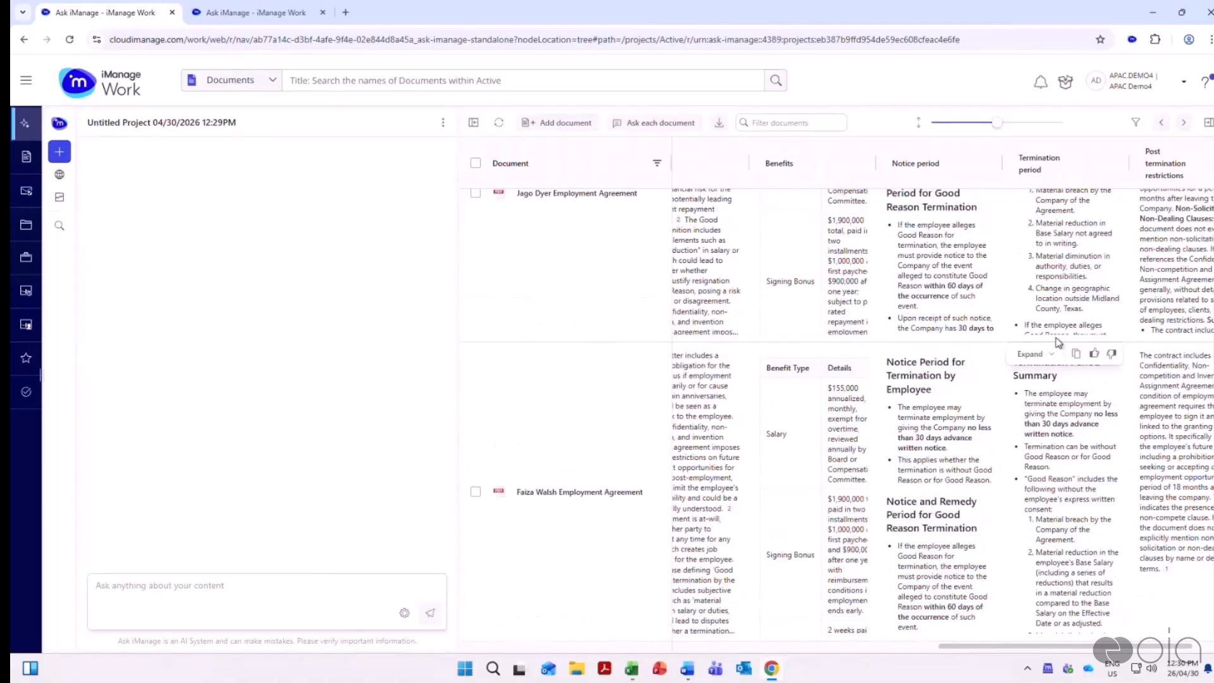
pyautogui.scroll(7, 1062, 322)
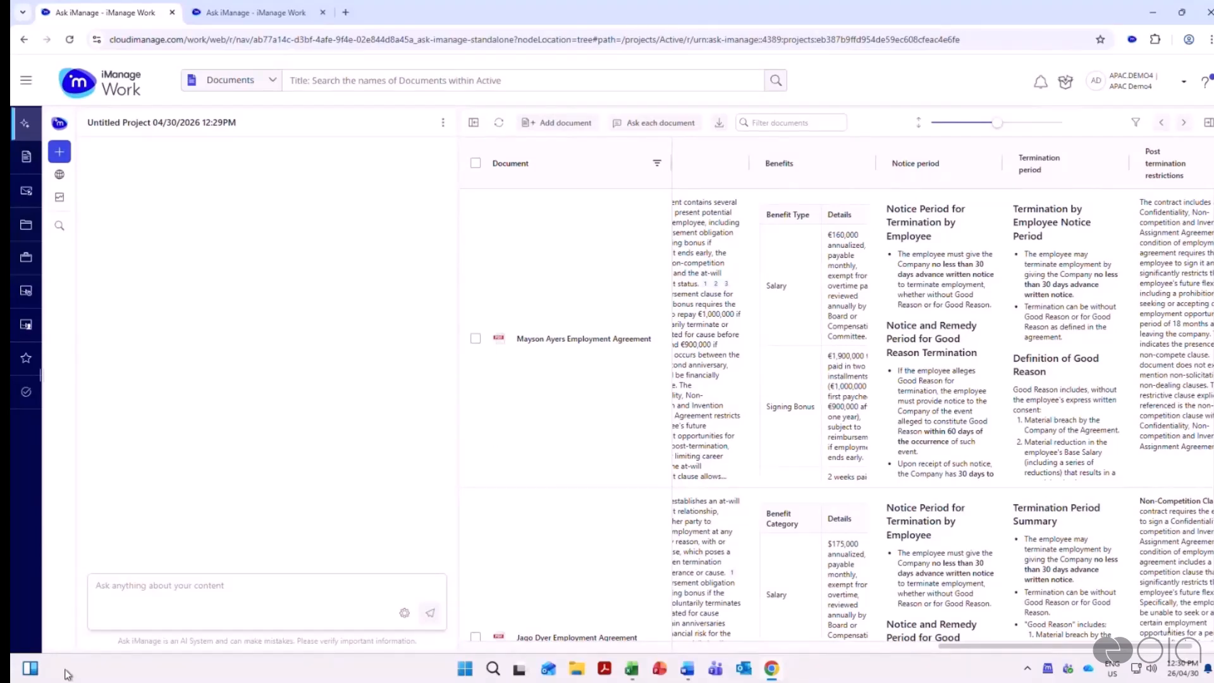
# Ask "Please draft a comprehensive notice period clause based on the average of these documents" and read the drafted clause
pyautogui.click(157, 582)
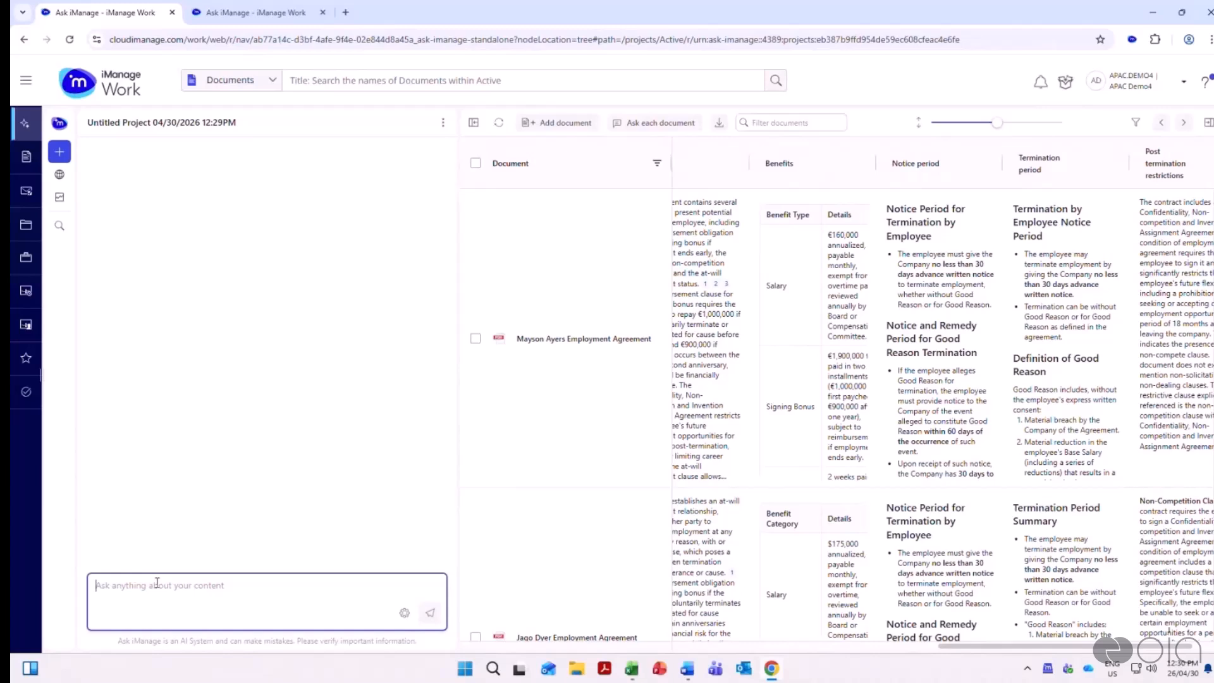
pyautogui.write('Please draft a comprehensive notice period clause based on the average of these documents')
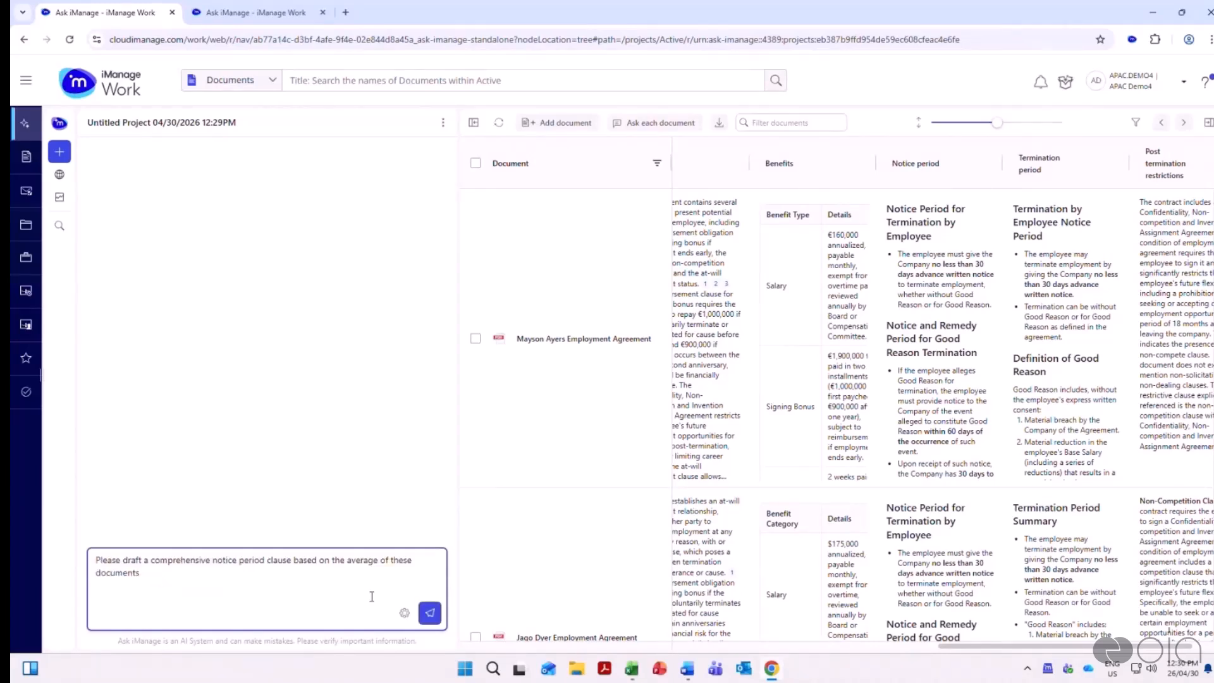
pyautogui.press('Return')
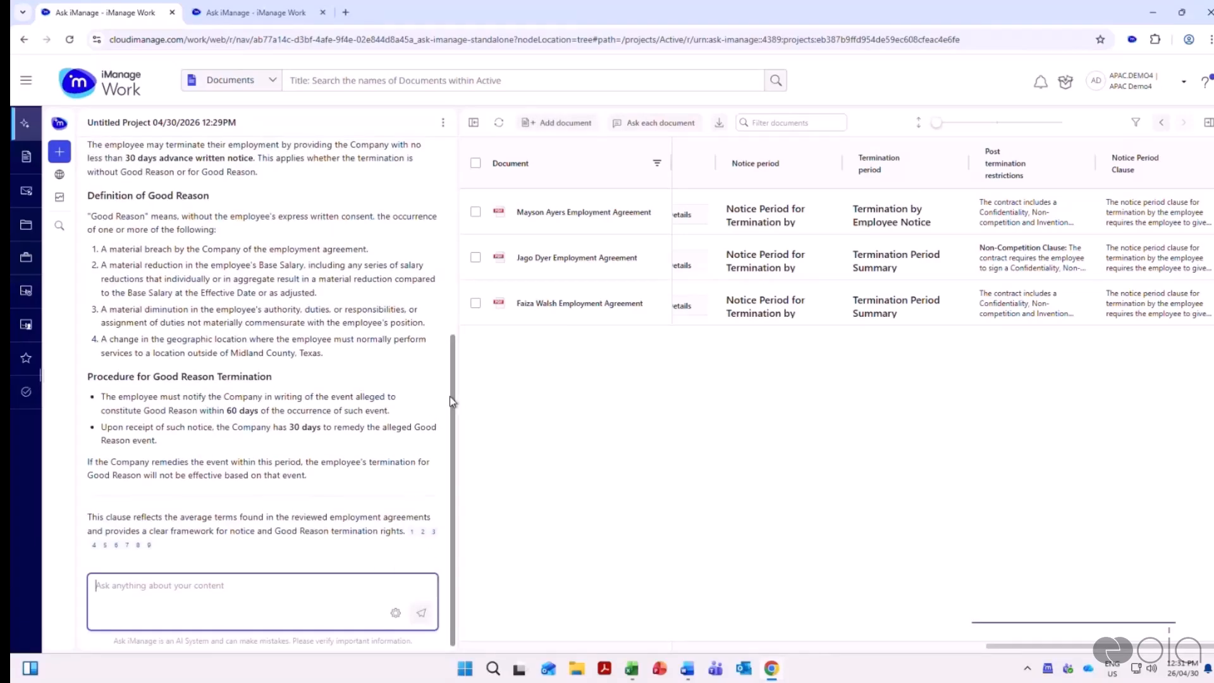
pyautogui.moveTo(449, 396); pyautogui.dragTo(459, 373)
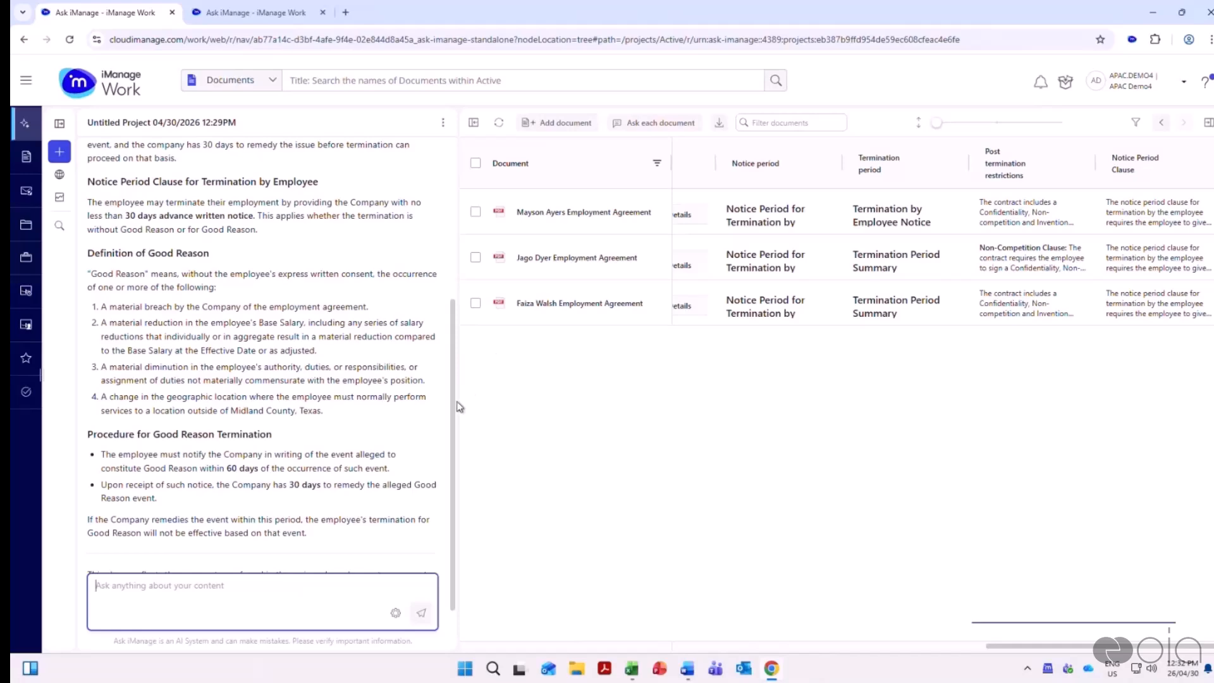
pyautogui.scroll(5, 448, 261)
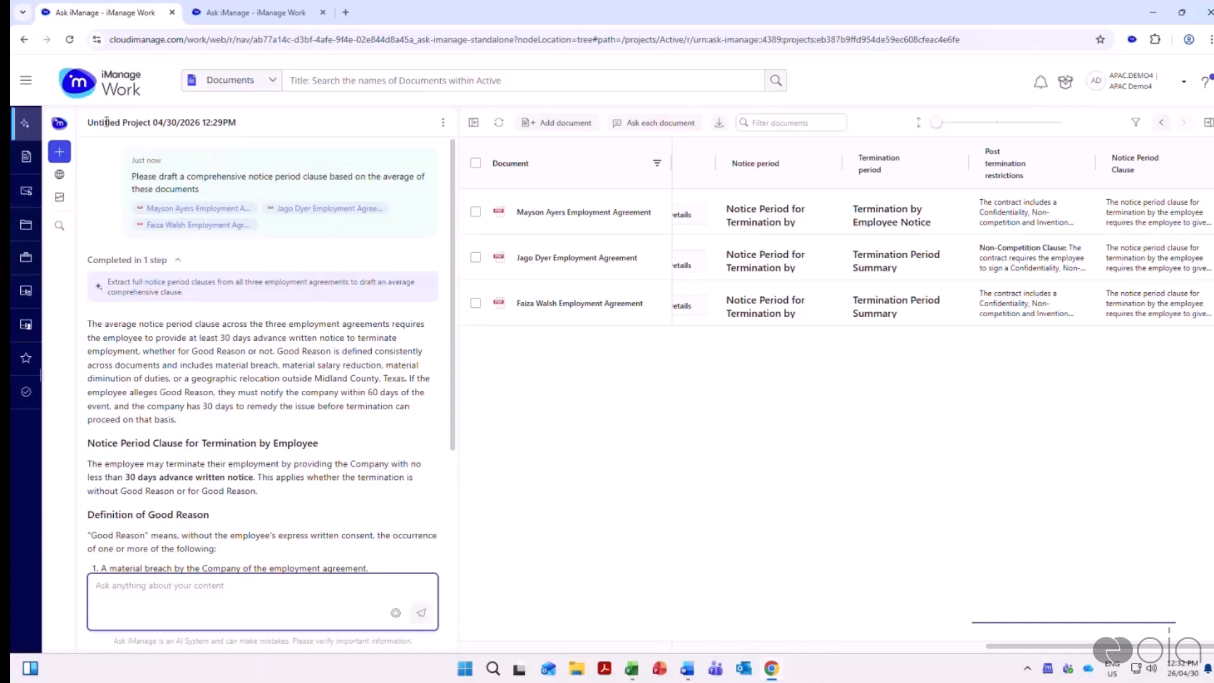
# Leave the review project and open the Comprehensive Employment Agreement chat from 23 hours ago at its original prompt
pyautogui.click(59, 155)
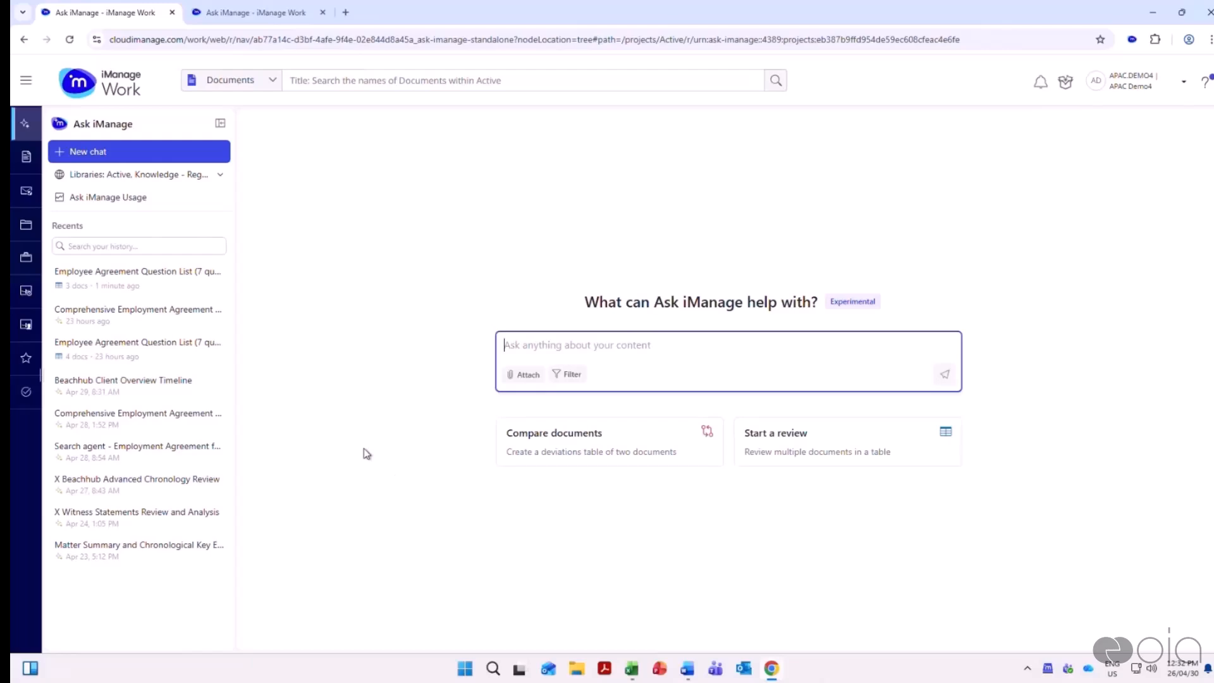
pyautogui.click(142, 324)
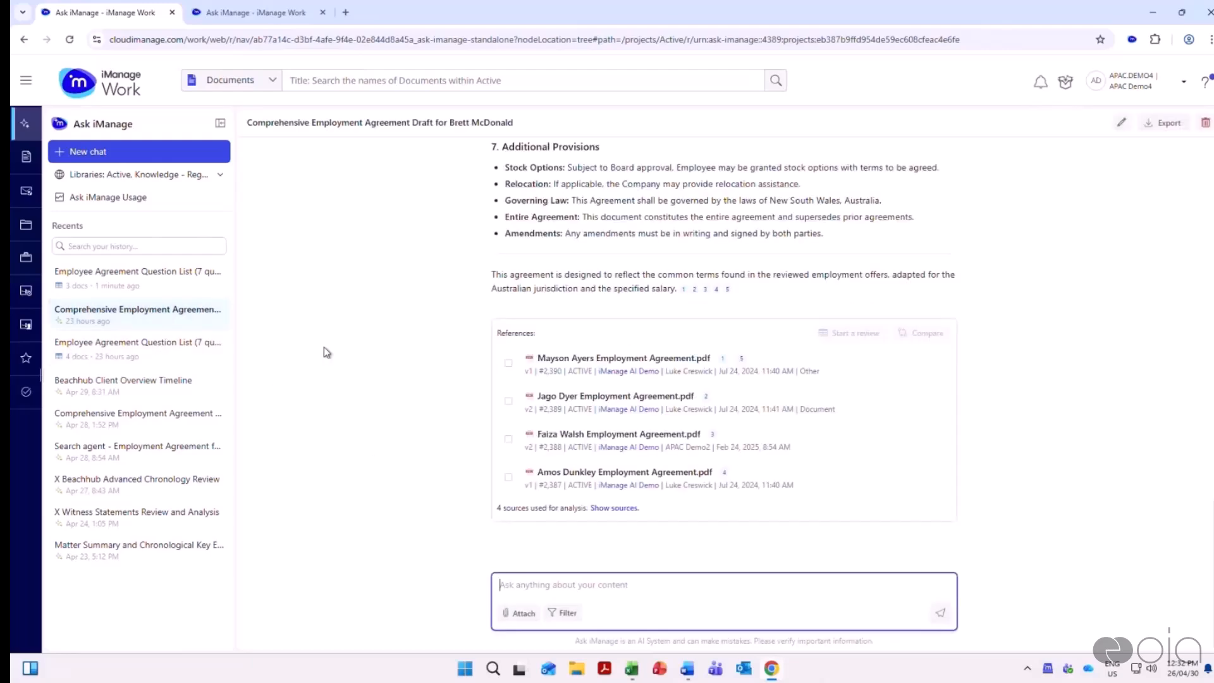
pyautogui.scroll(15, 381, 352)
pyautogui.scroll(5, 384, 352)
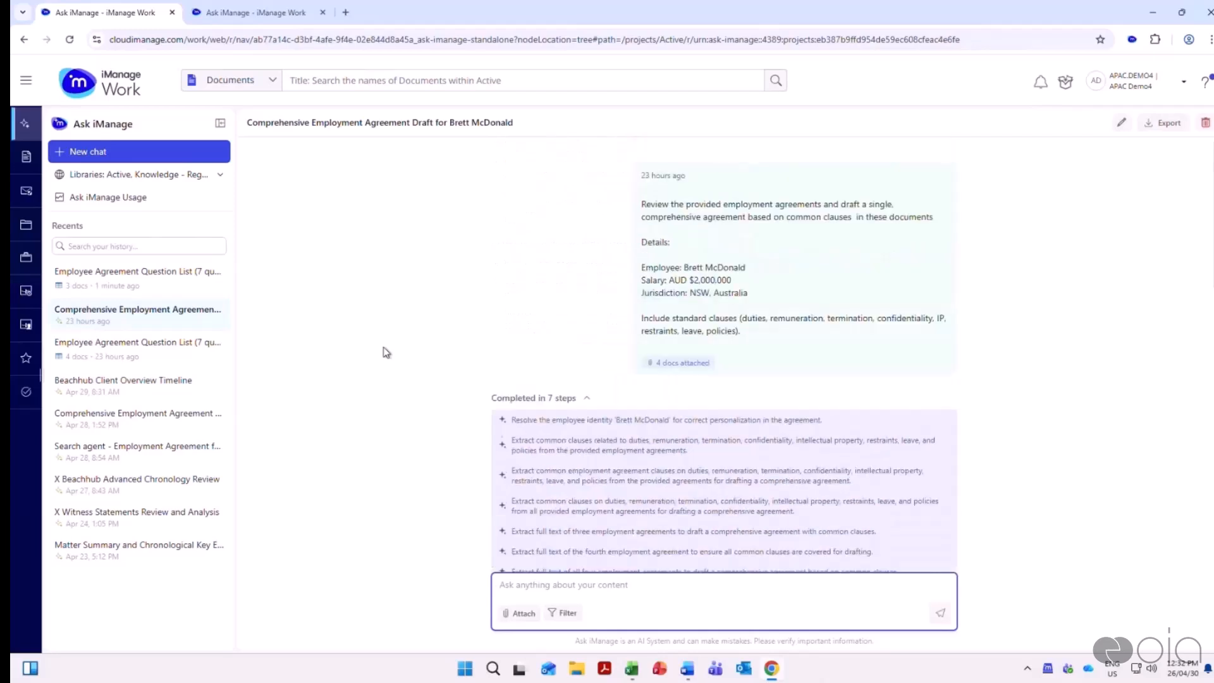
# Highlight the prompt's drafting instruction, employee and salary details, jurisdiction and standard clauses request in turn to read them
pyautogui.moveTo(646, 204); pyautogui.dragTo(911, 206)
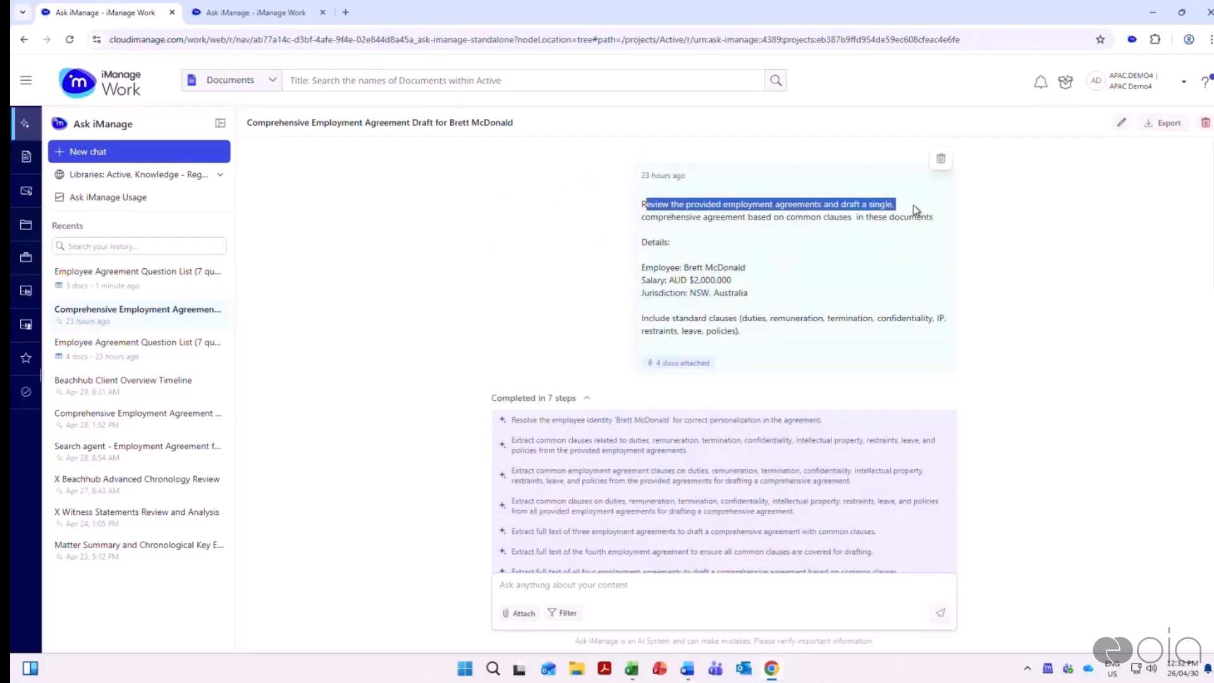
pyautogui.click(896, 239)
pyautogui.moveTo(645, 217); pyautogui.dragTo(933, 218)
pyautogui.click(927, 273)
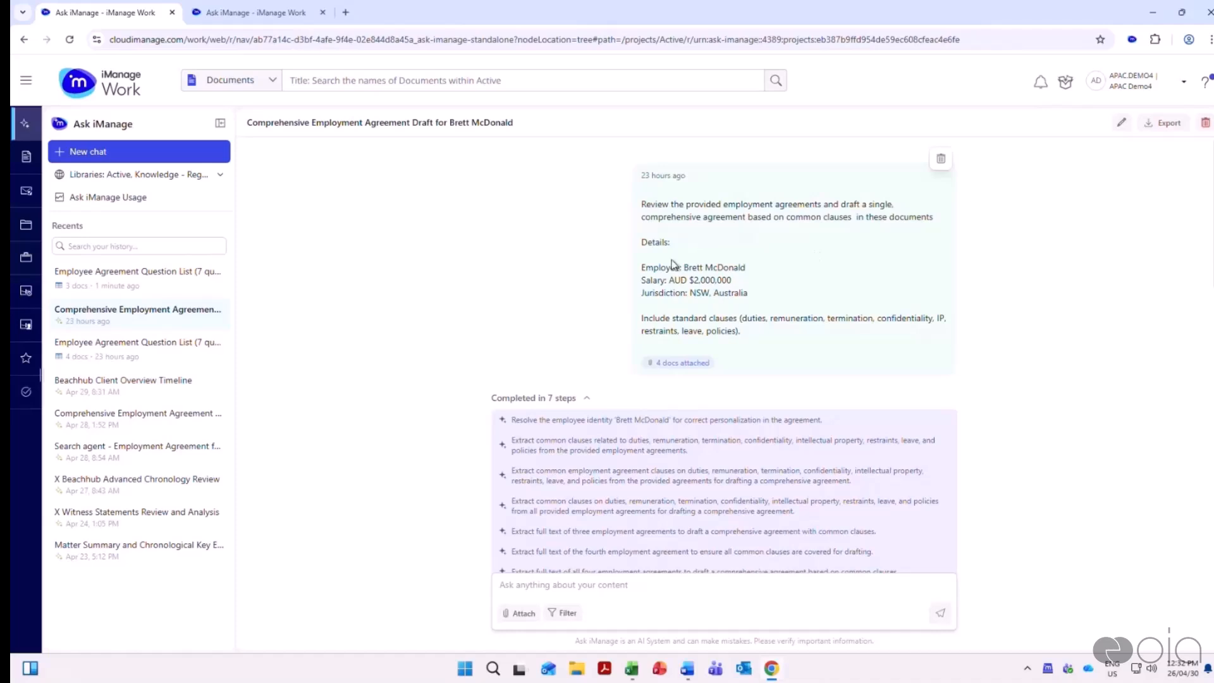
pyautogui.moveTo(643, 267); pyautogui.dragTo(756, 280)
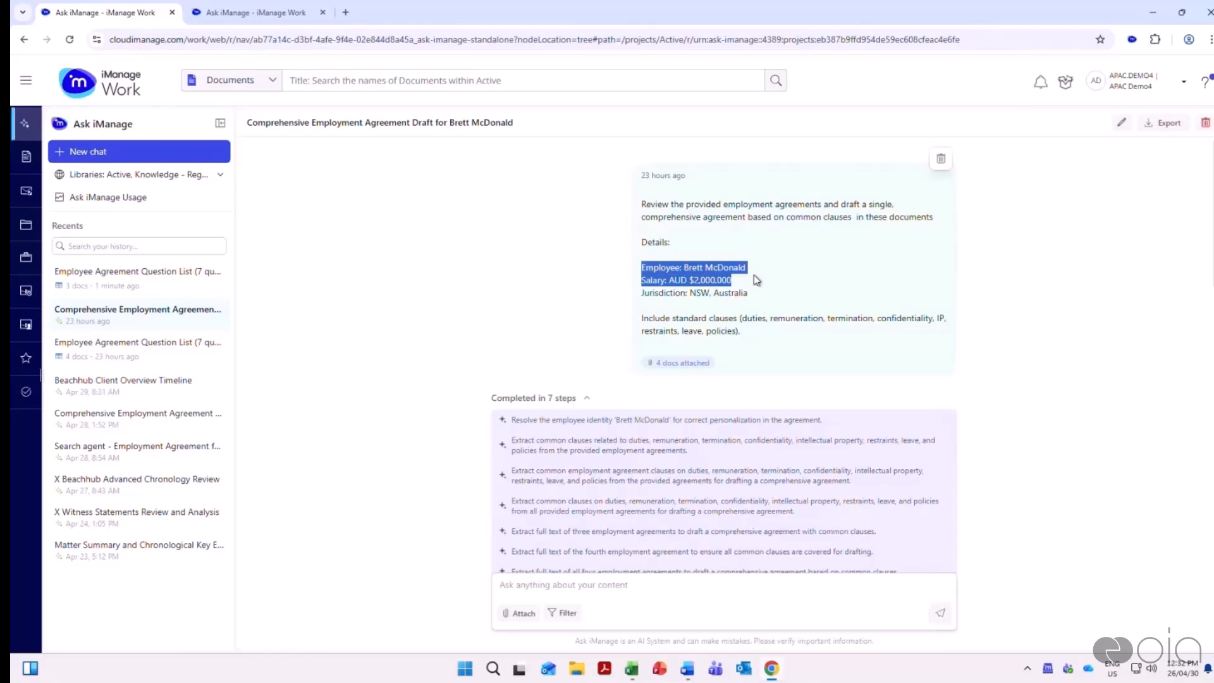
pyautogui.click(695, 310)
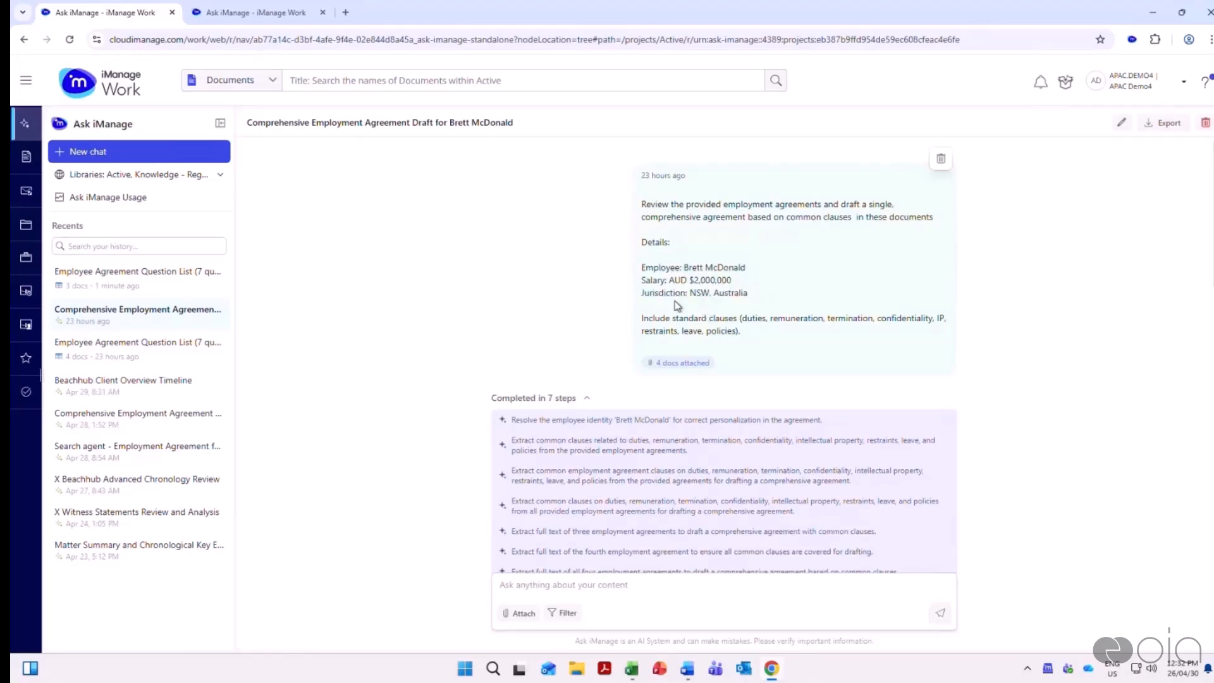
pyautogui.moveTo(644, 292); pyautogui.dragTo(762, 294)
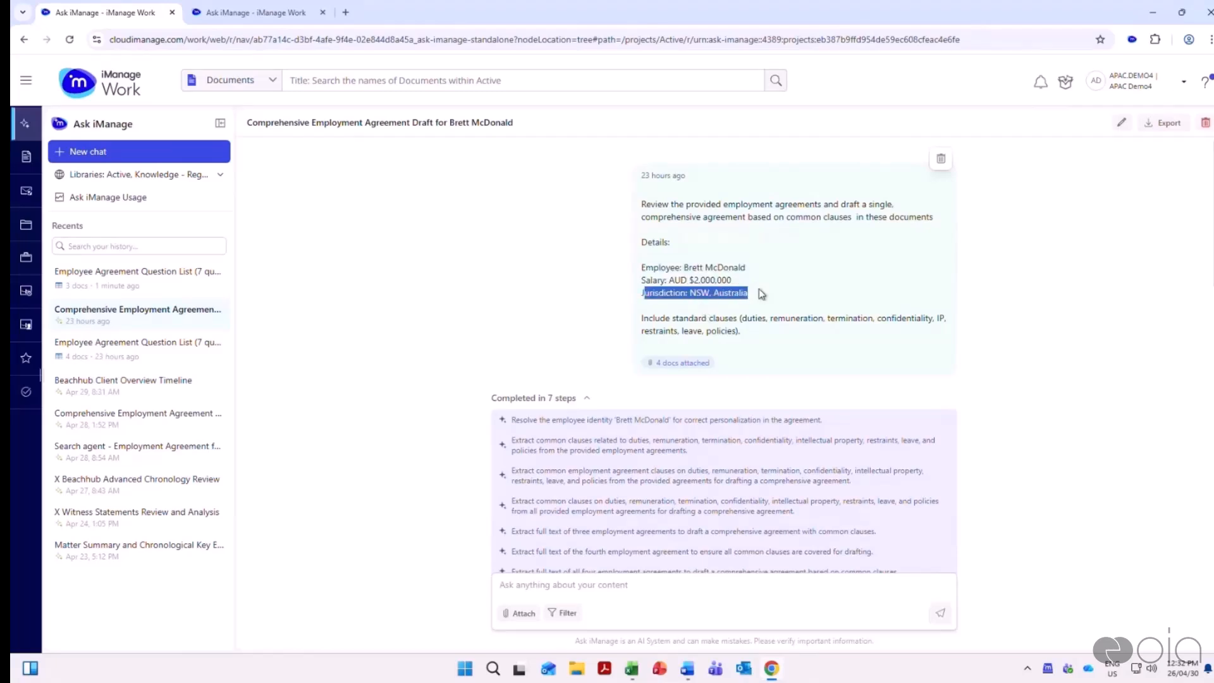
pyautogui.click(856, 330)
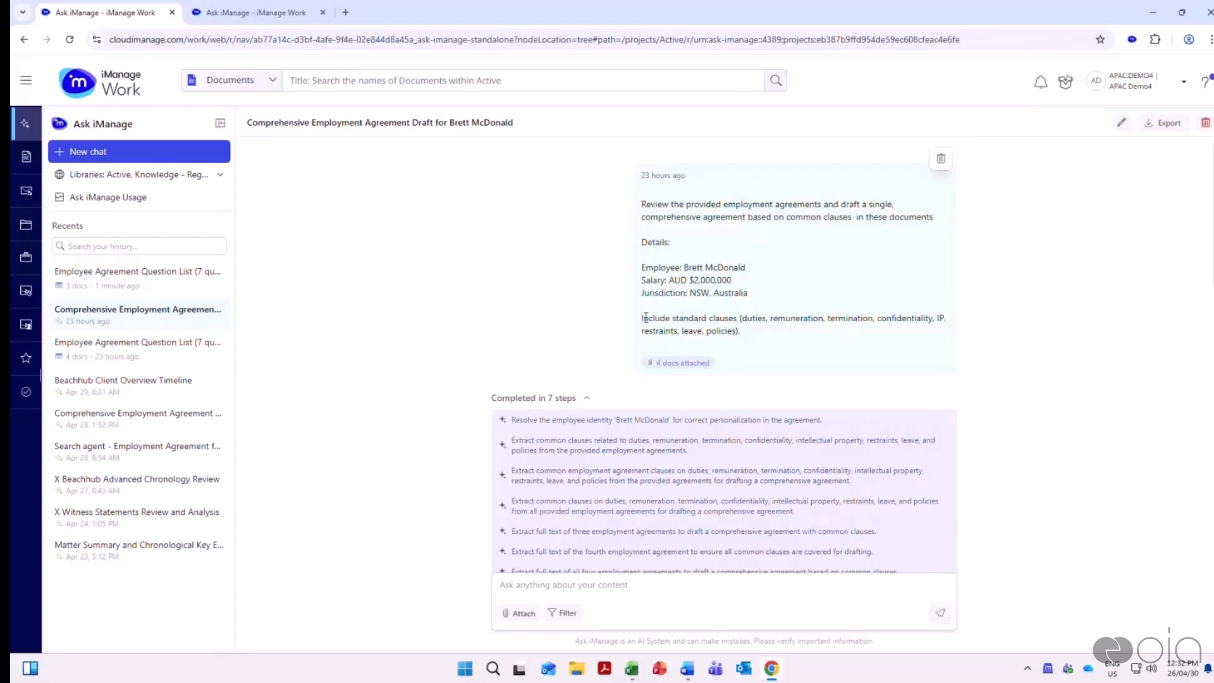
pyautogui.moveTo(642, 317); pyautogui.dragTo(768, 337)
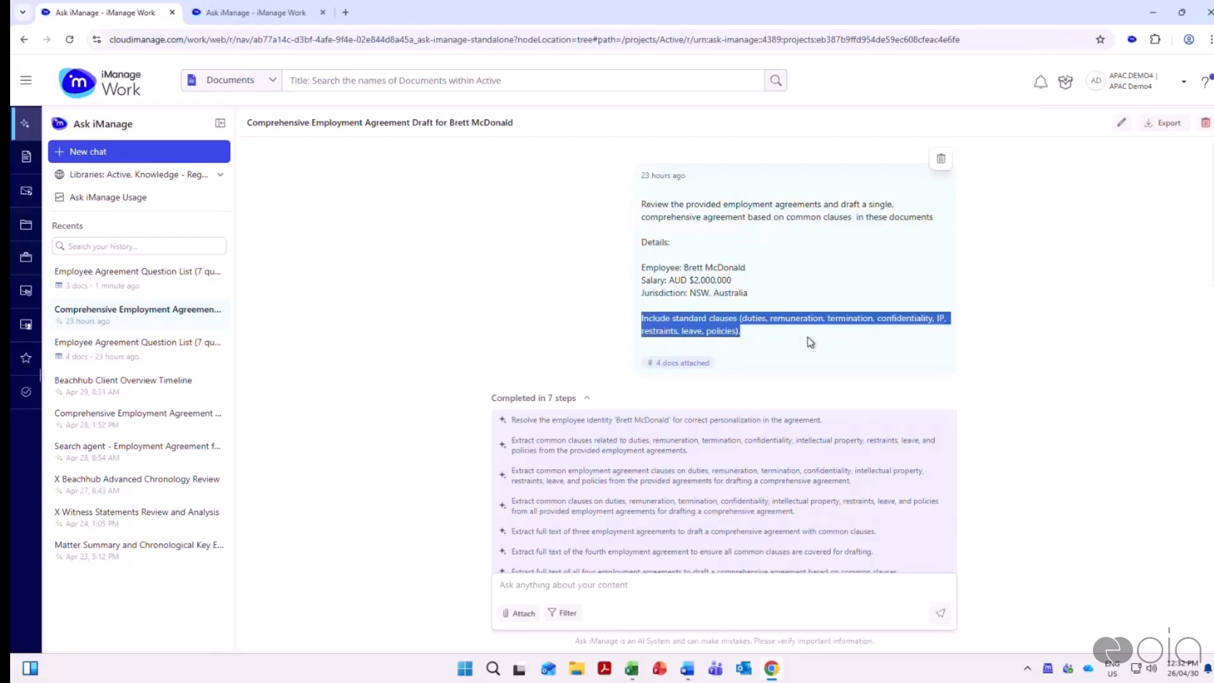
# Read through the drafted employment agreement from its summary to the restraints and company policies sections, and return to the prompt
pyautogui.scroll(-2, 868, 327)
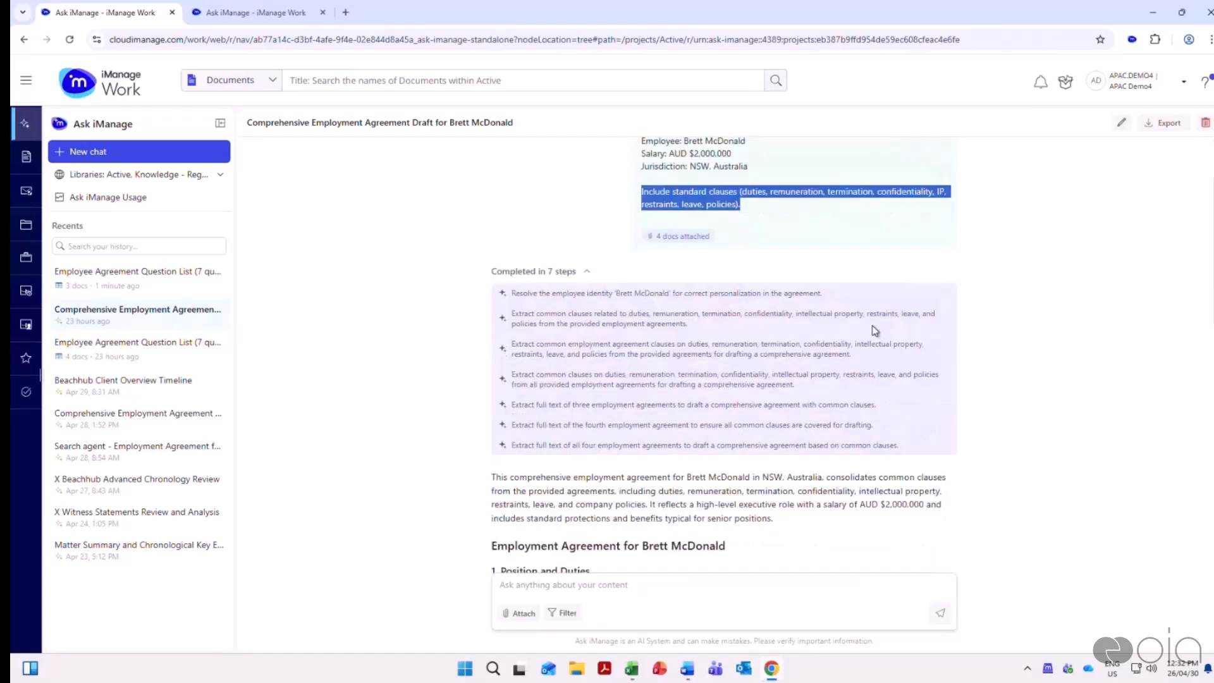
pyautogui.scroll(-3, 864, 414)
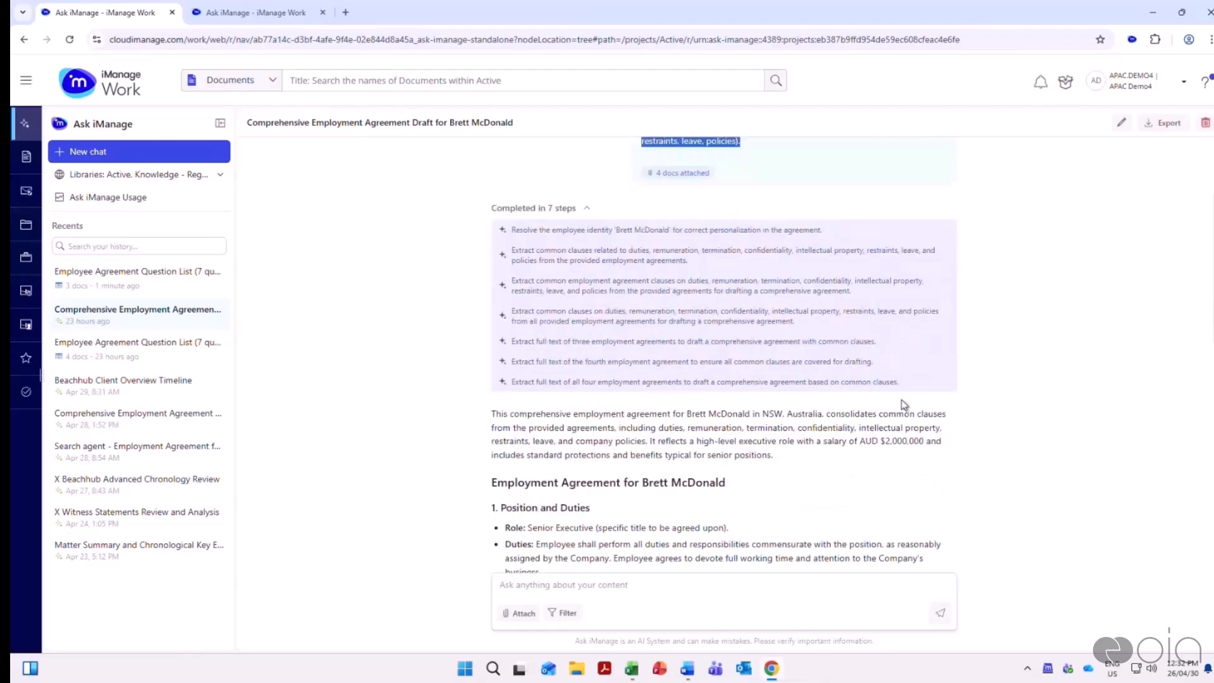
pyautogui.scroll(-1, 962, 385)
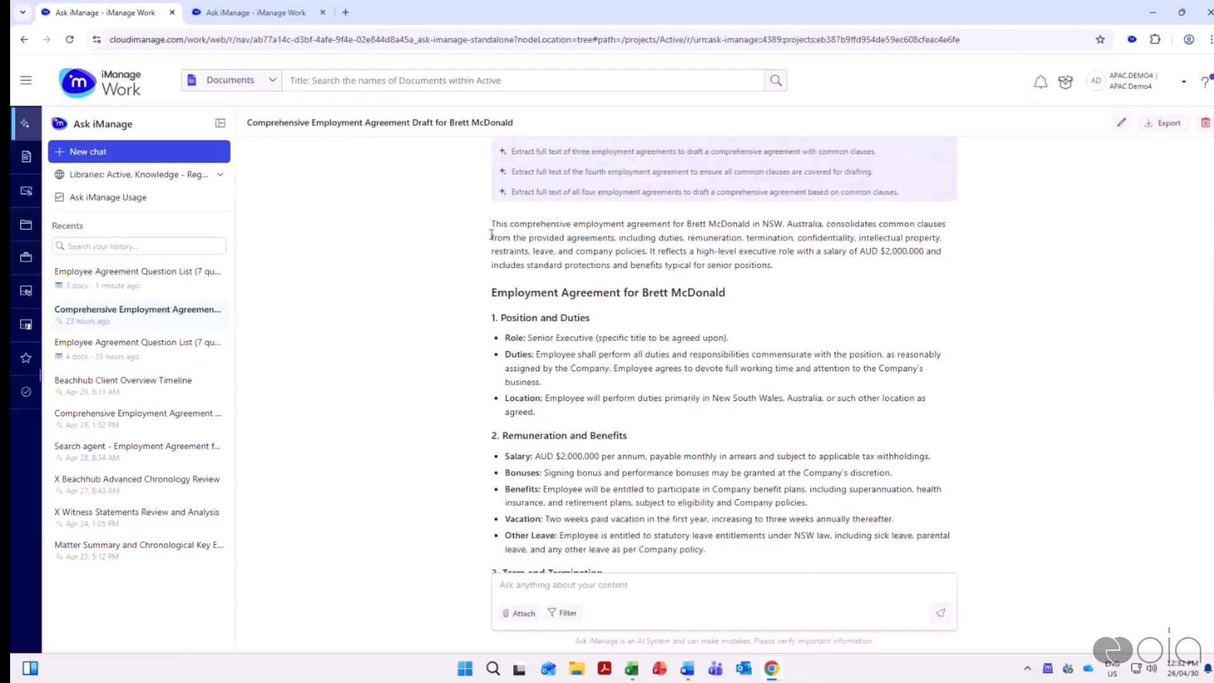
pyautogui.scroll(-1, 885, 316)
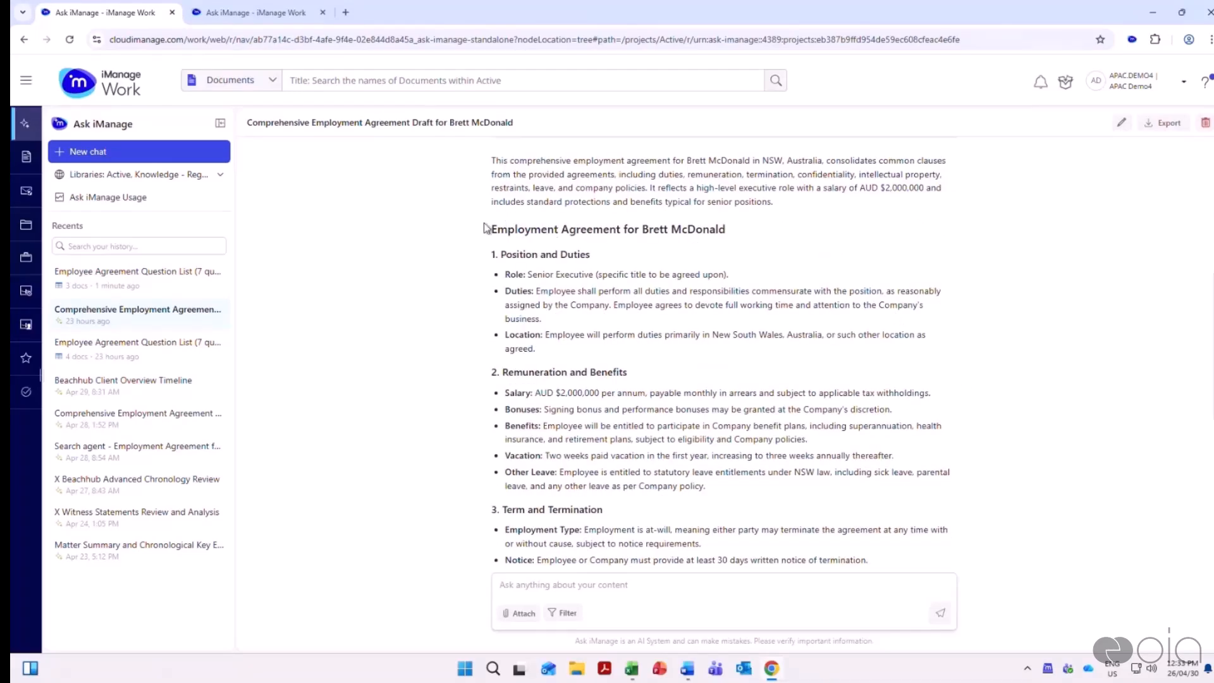
pyautogui.moveTo(484, 229); pyautogui.dragTo(730, 277)
pyautogui.scroll(-1, 823, 346)
pyautogui.scroll(-6, 823, 346)
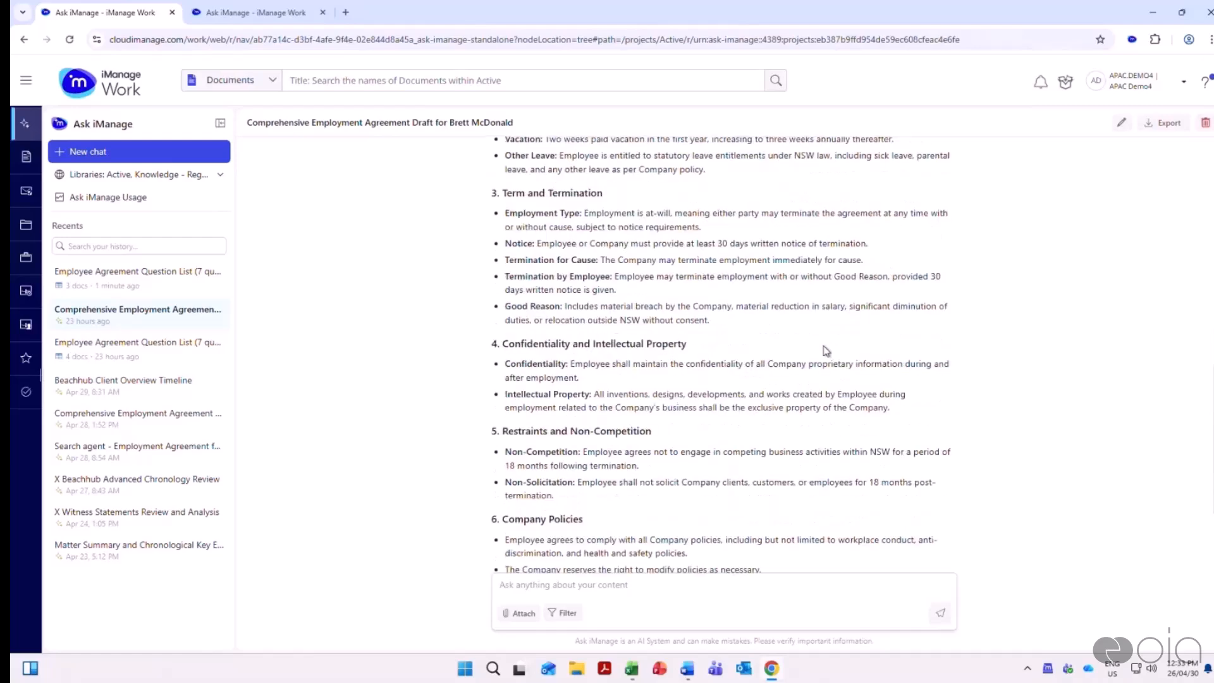
pyautogui.scroll(3, 824, 346)
pyautogui.scroll(2, 866, 383)
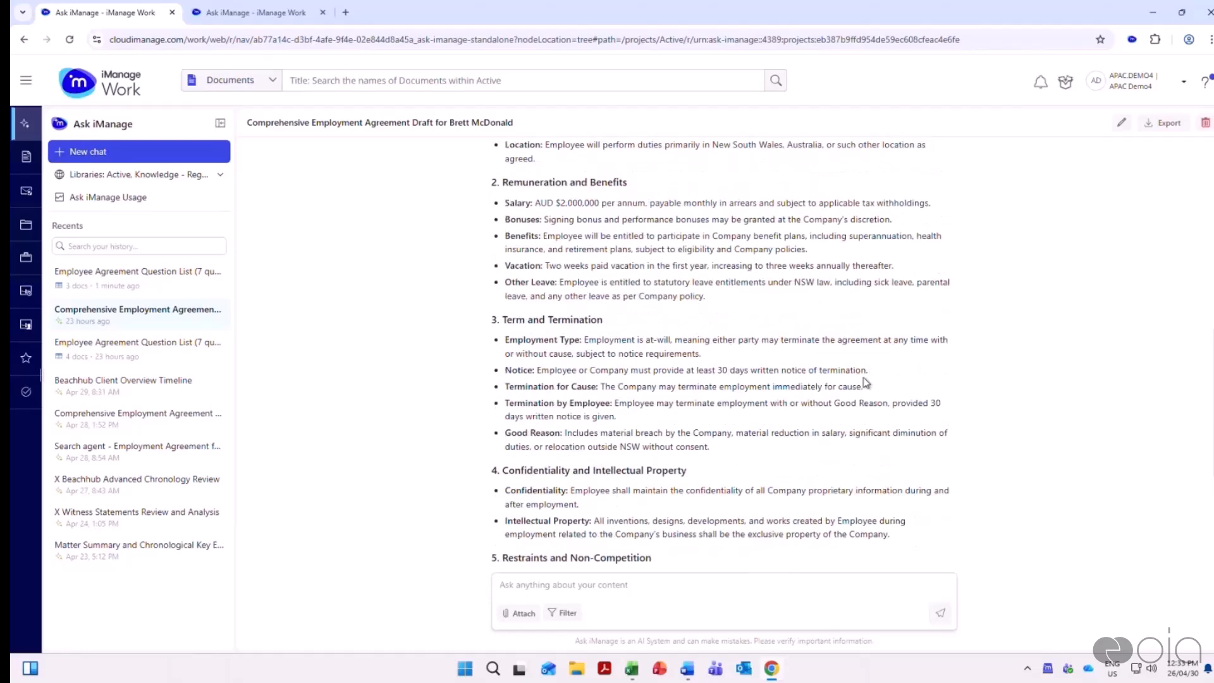
pyautogui.scroll(3, 866, 383)
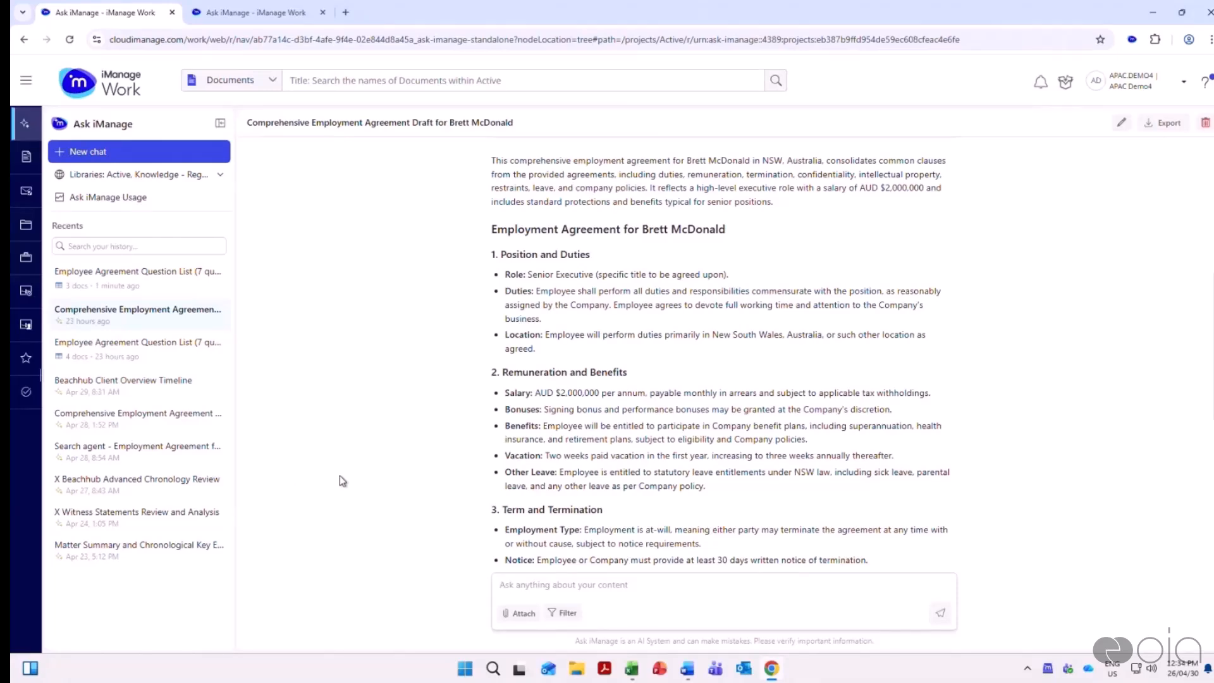
pyautogui.scroll(10, 466, 401)
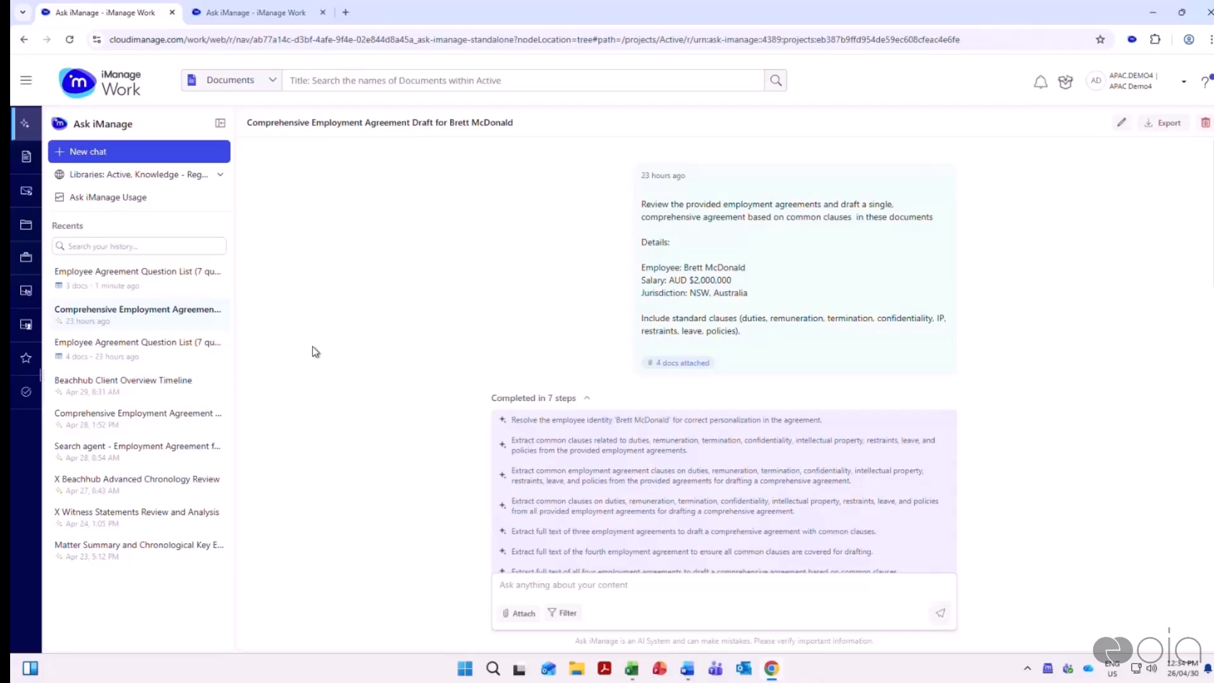
# Open the X Witness Statements Review and Analysis chat and highlight its requests on agreed facts, inconsistencies and witness credibility
pyautogui.click(135, 526)
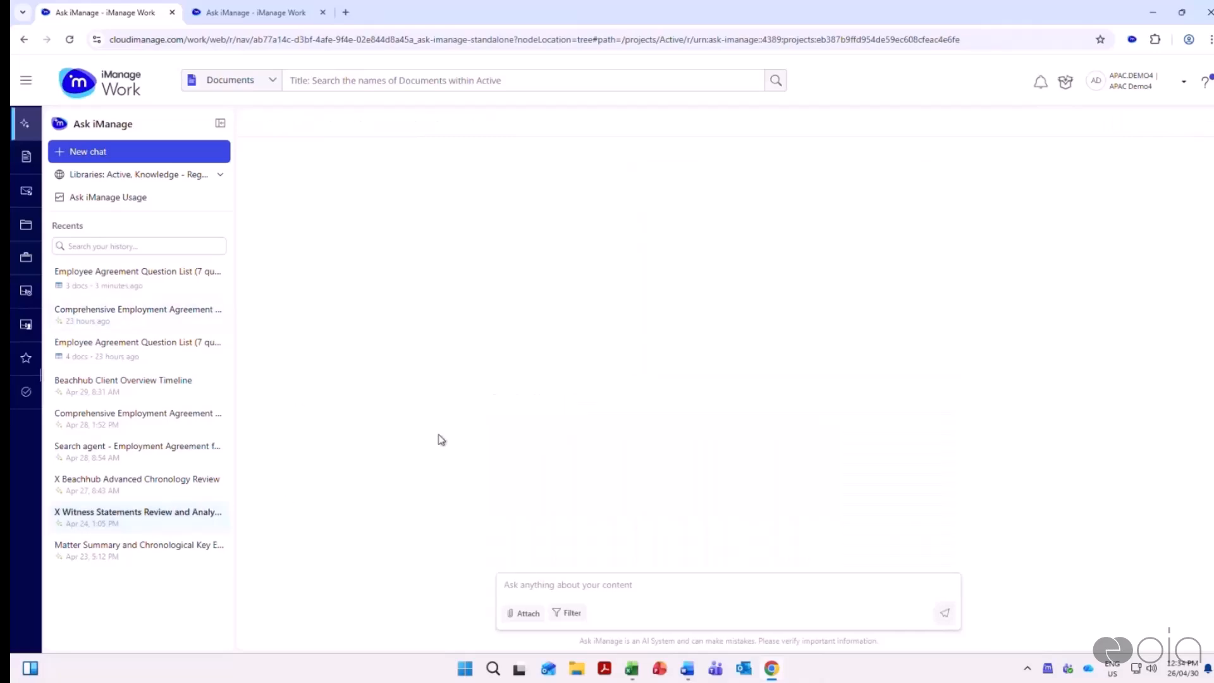
pyautogui.scroll(12, 436, 433)
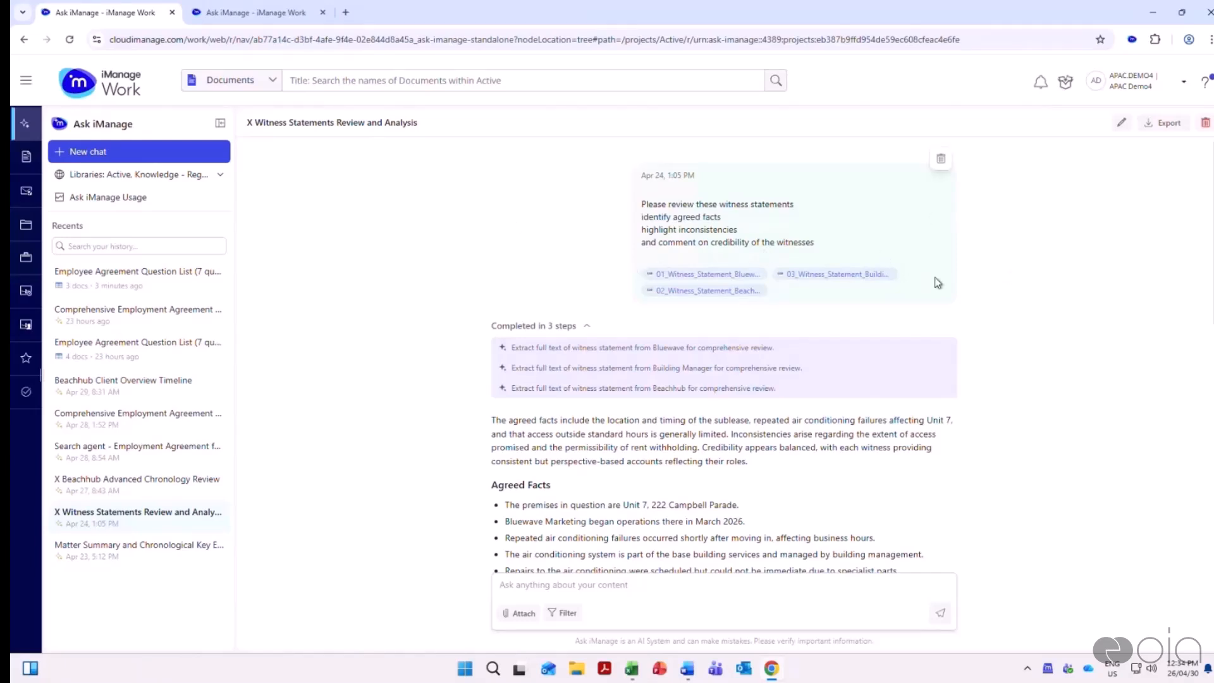
pyautogui.tripleClick(658, 218)
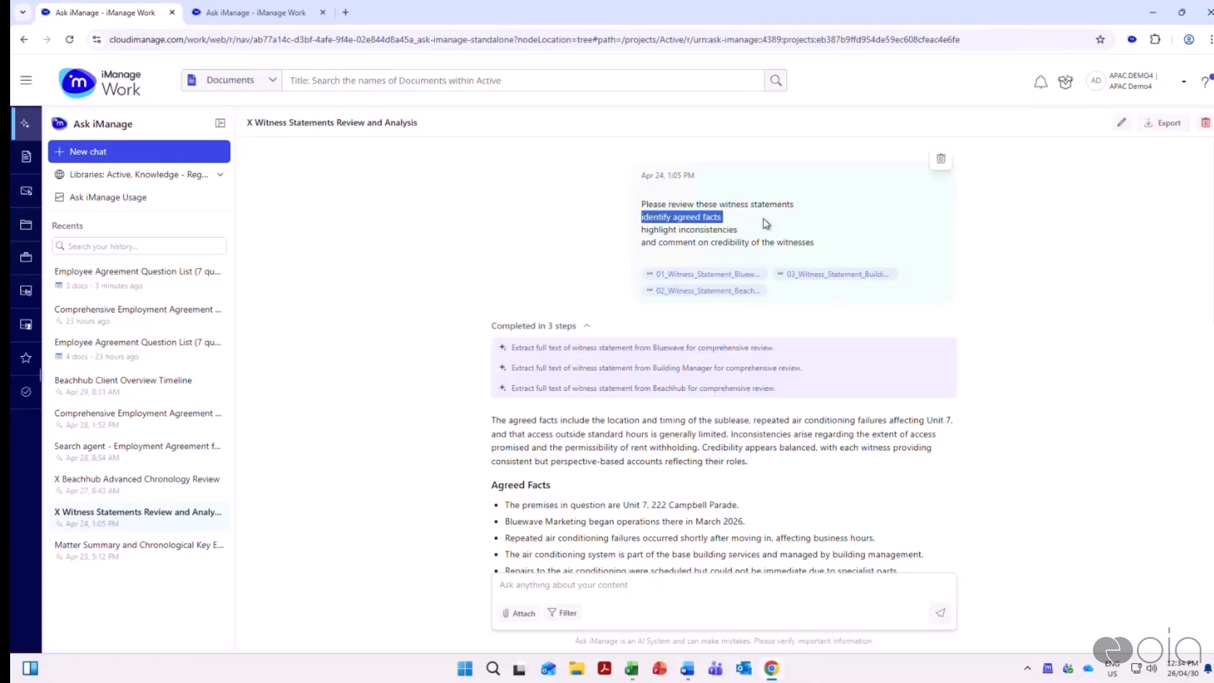
pyautogui.moveTo(642, 232); pyautogui.dragTo(777, 236)
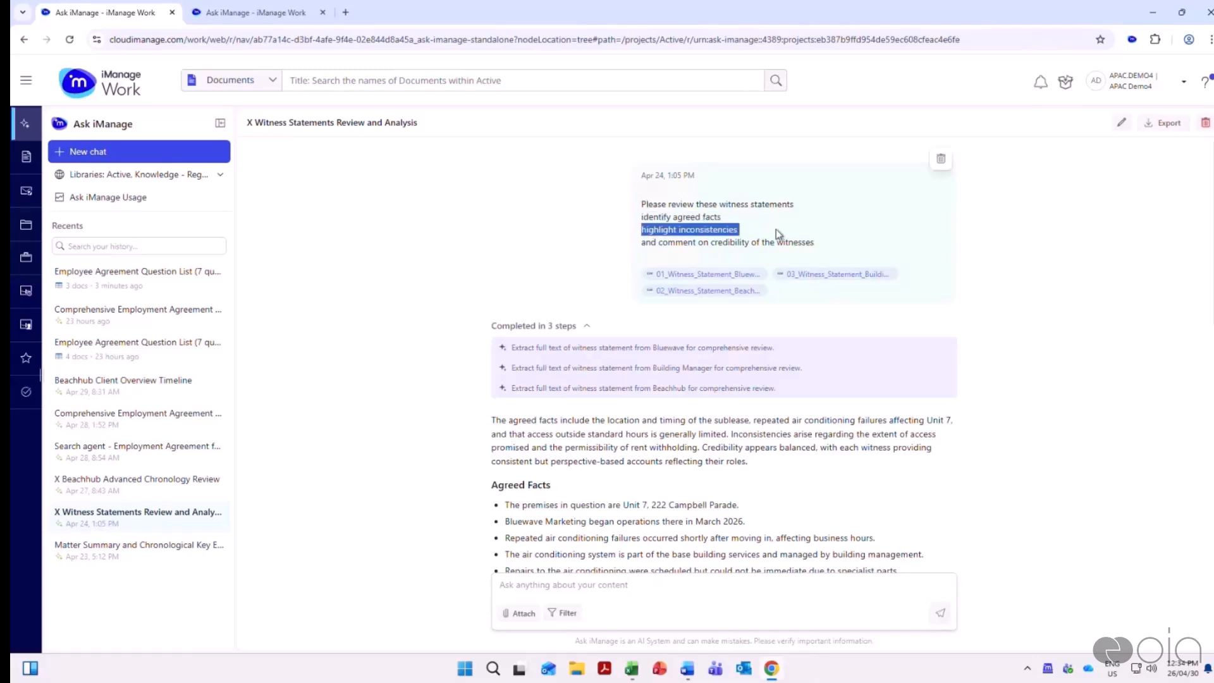
pyautogui.moveTo(650, 244); pyautogui.dragTo(876, 249)
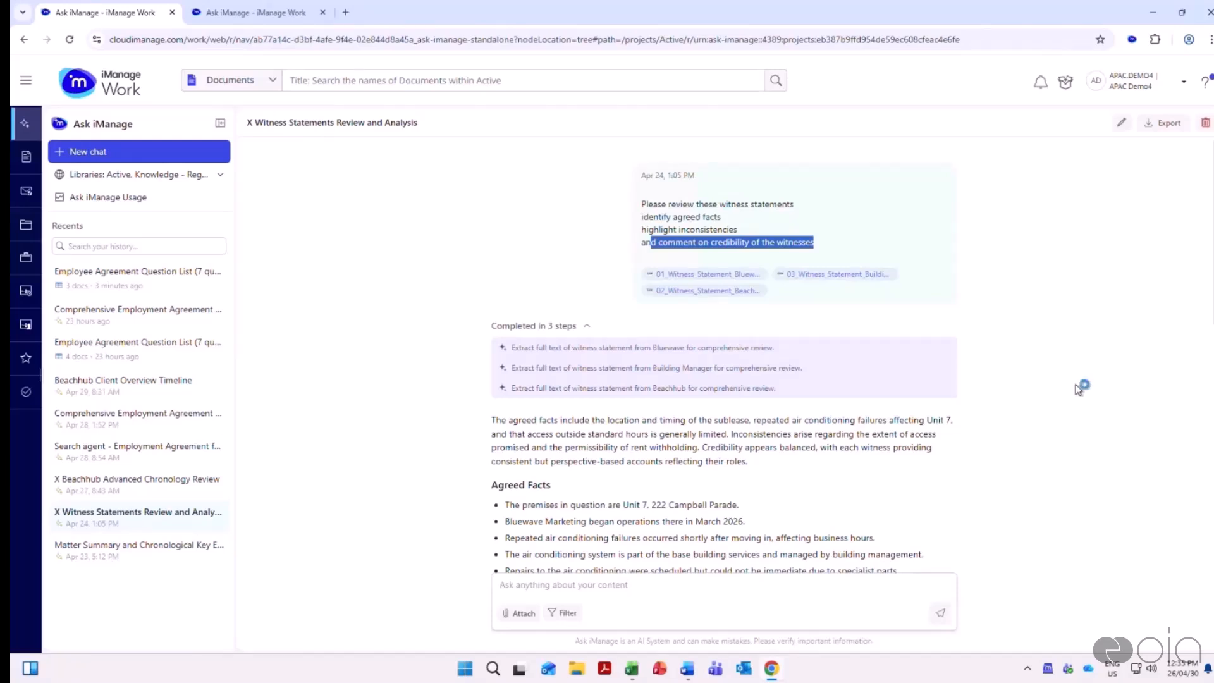
# Read the witness statement analysis from its extraction steps down and highlight the Agreed Facts section
pyautogui.scroll(-1, 1078, 389)
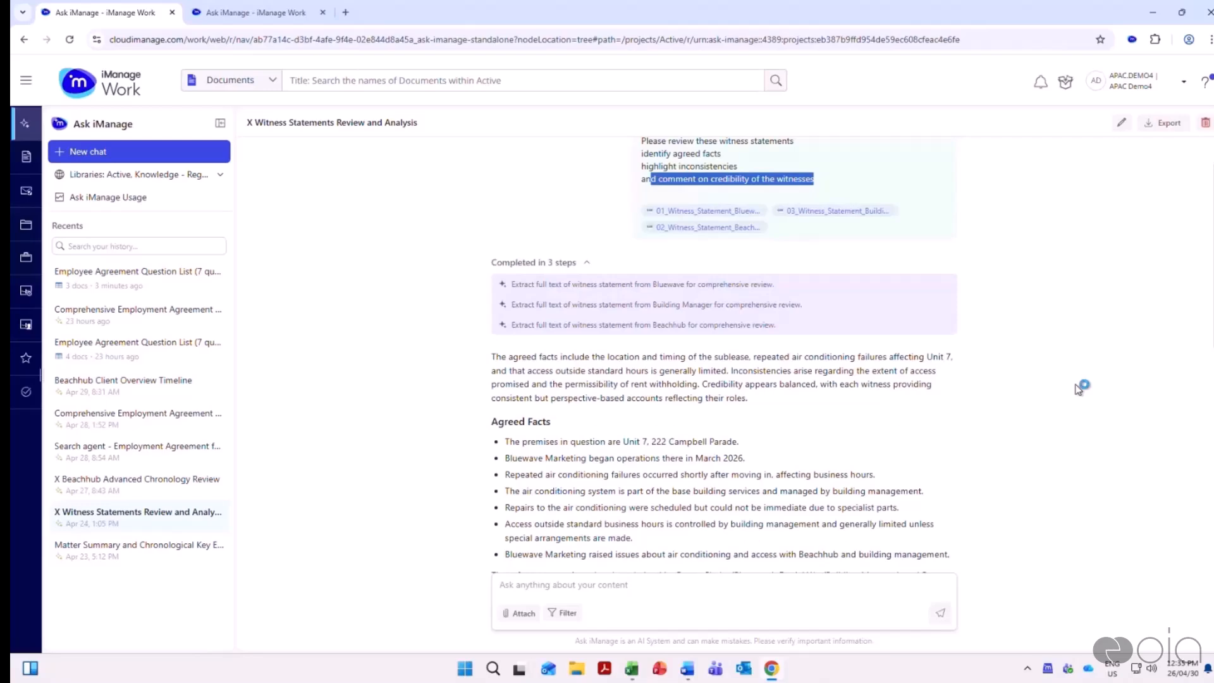
pyautogui.scroll(-3, 1077, 390)
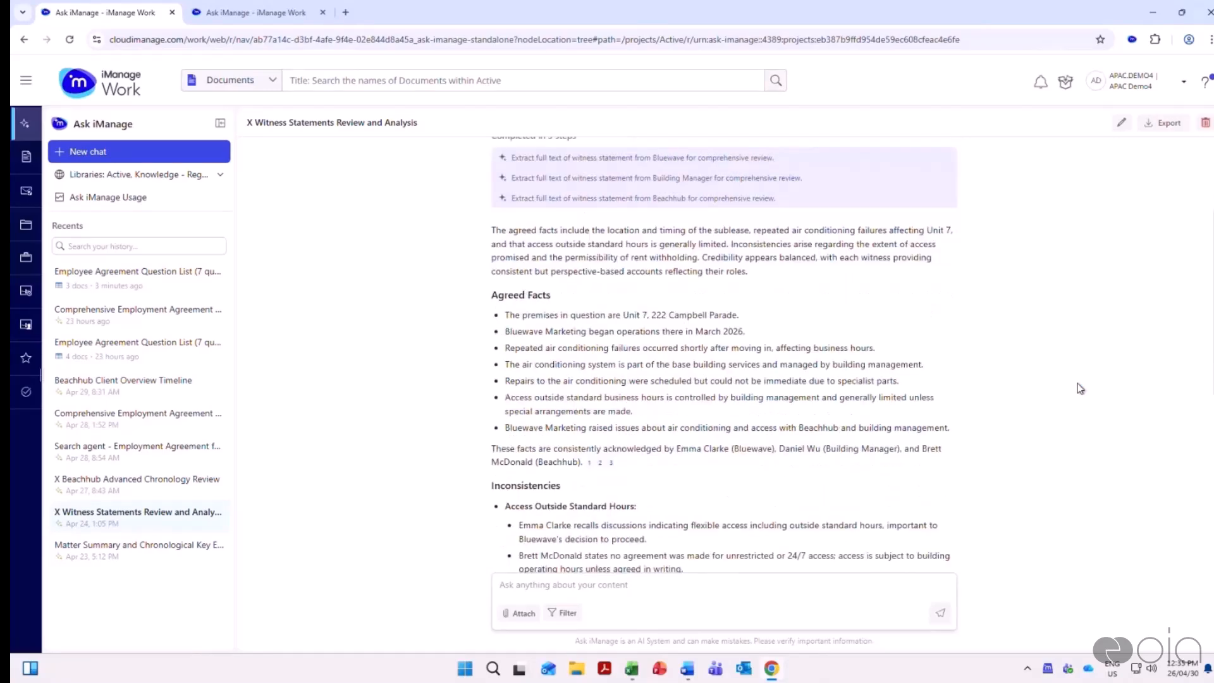
pyautogui.scroll(-1, 1079, 388)
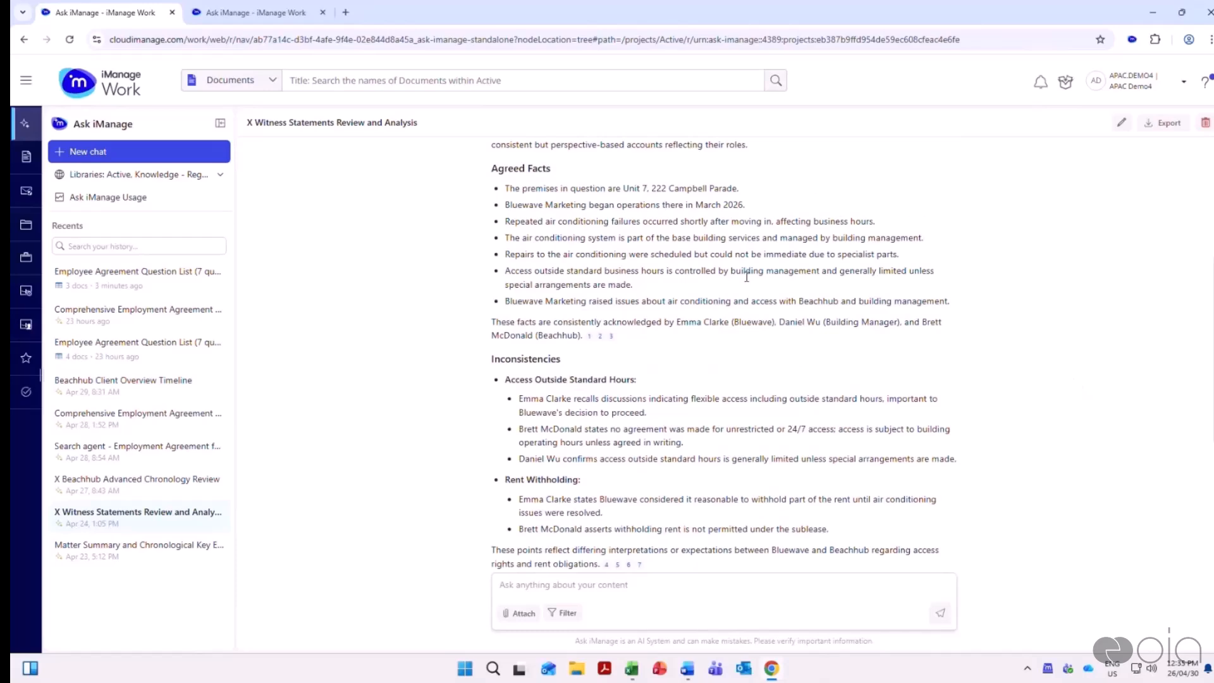
pyautogui.moveTo(492, 167); pyautogui.dragTo(782, 336)
# Read the Inconsistencies section and highlight the remarks on possible bias and downplayed tenant expectations under Credibility of Witnesses
pyautogui.scroll(-1, 1028, 370)
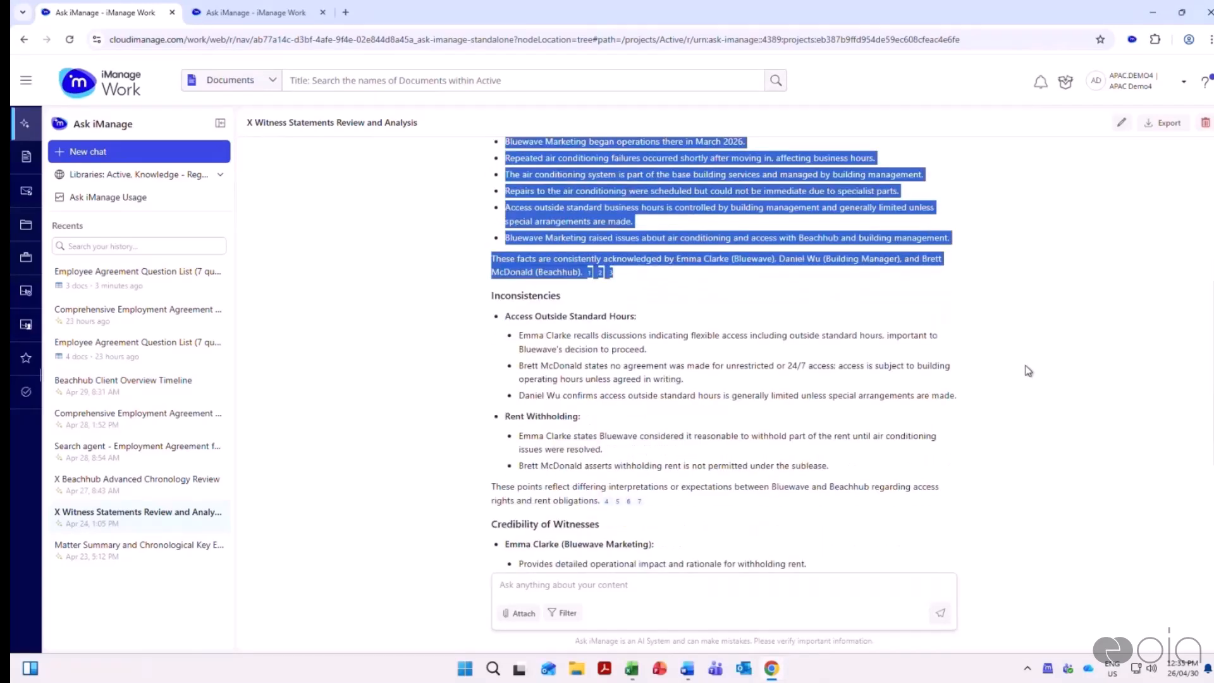
pyautogui.scroll(-2, 1028, 371)
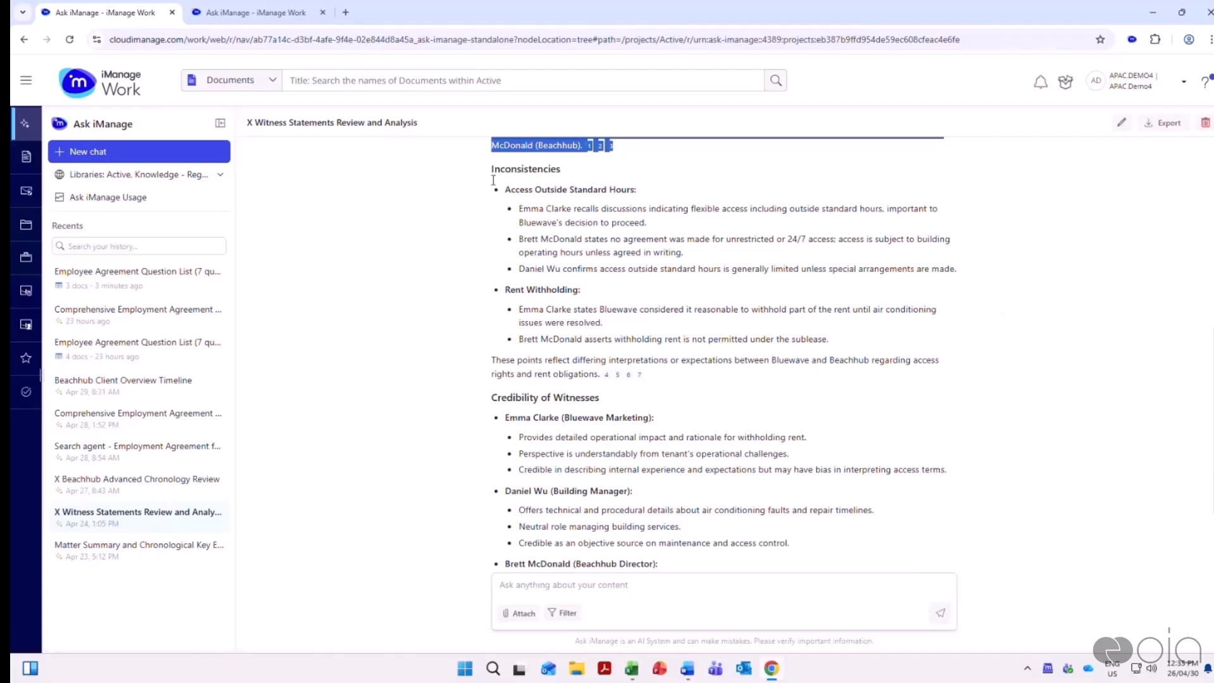
pyautogui.scroll(-2, 953, 382)
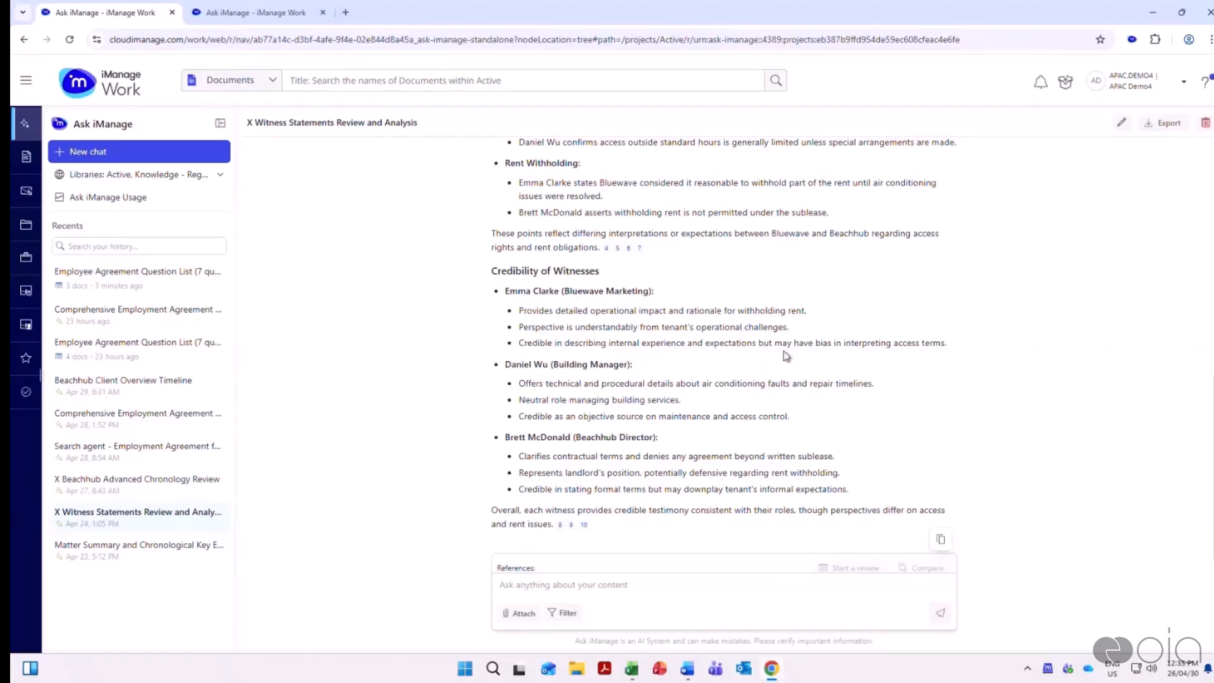
pyautogui.moveTo(764, 343); pyautogui.dragTo(953, 350)
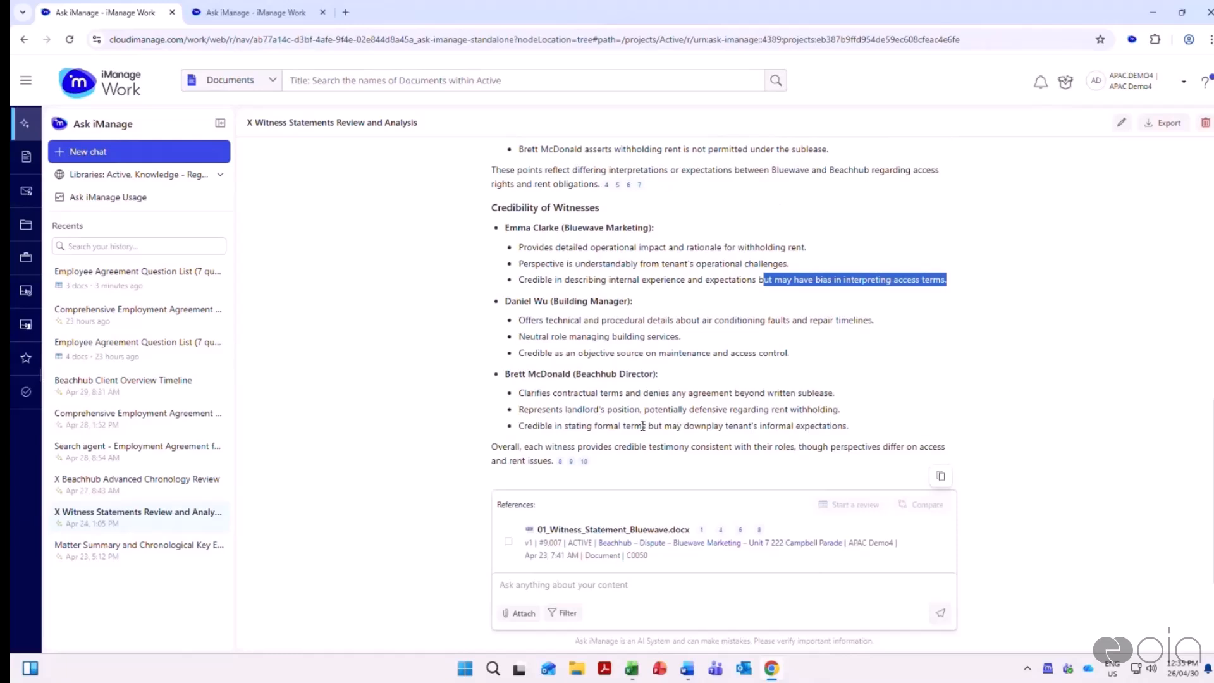
pyautogui.moveTo(642, 425); pyautogui.dragTo(910, 415)
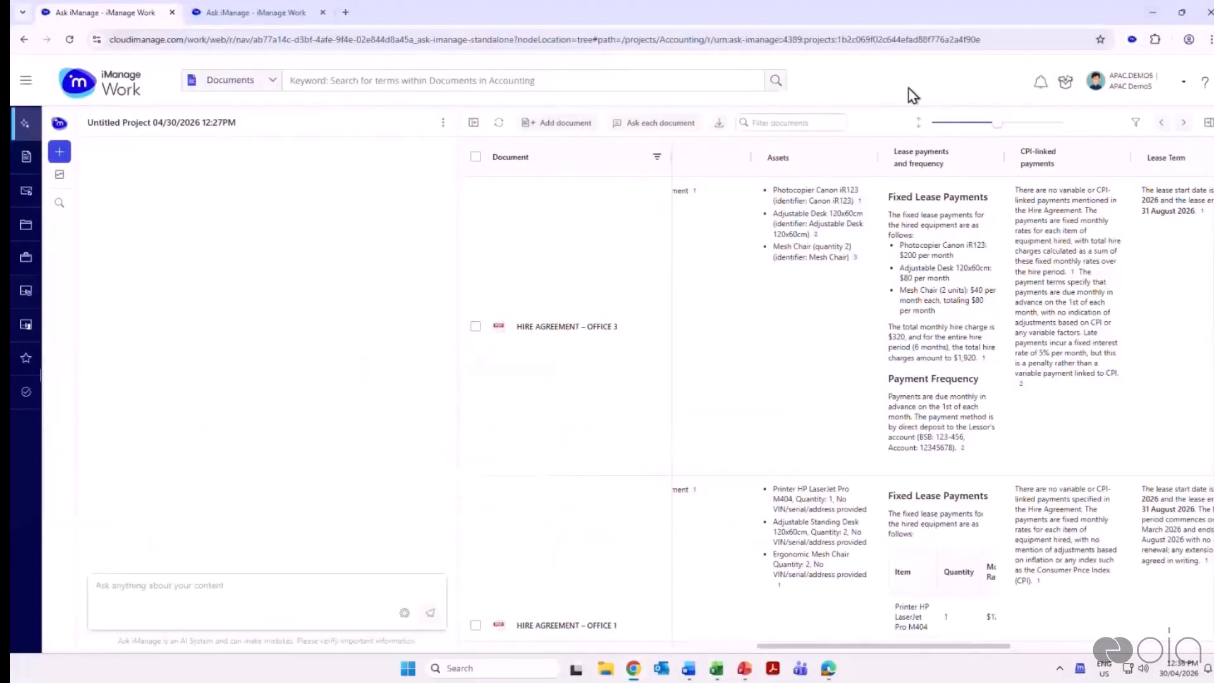
# Open the X Incident Report Analysis and Executive Summary chat and highlight its requests on finding reports, common incidents and a C-level report
pyautogui.click(61, 125)
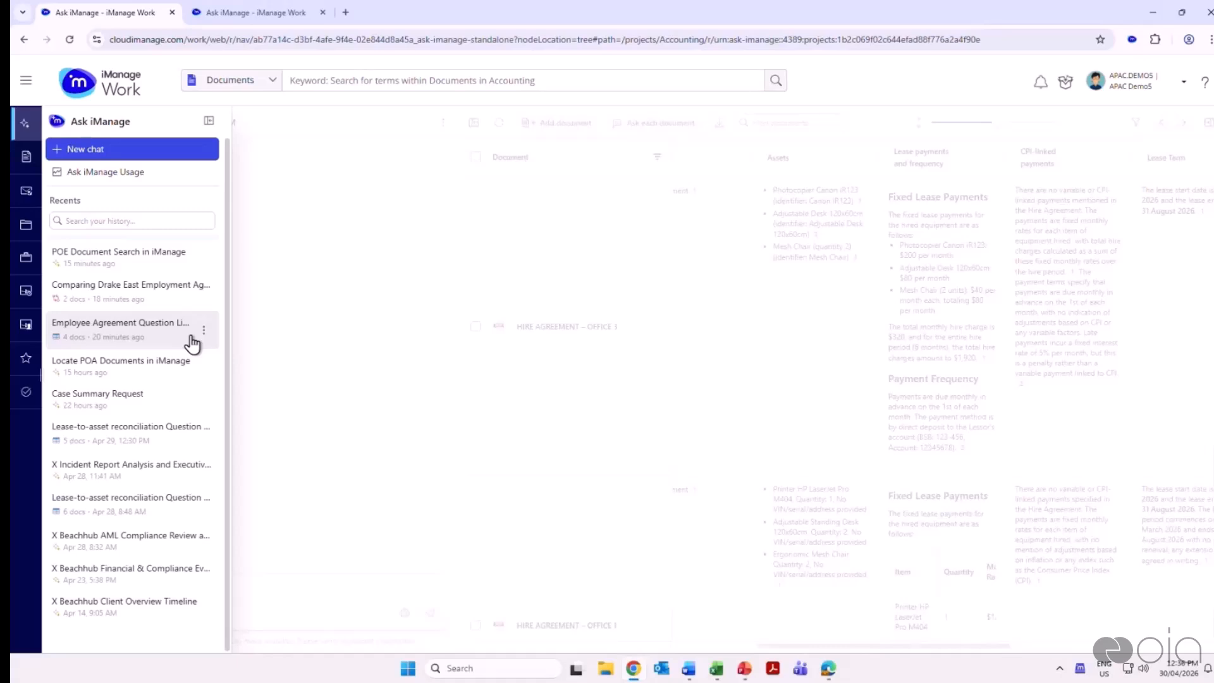
pyautogui.click(158, 486)
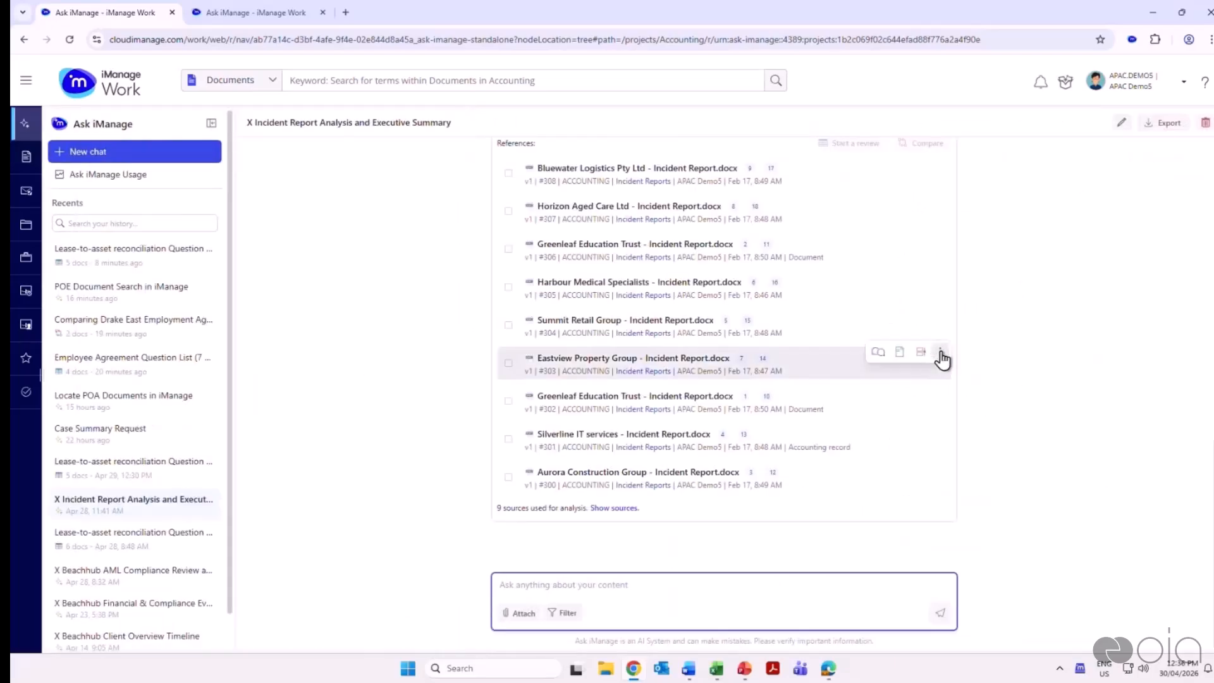
pyautogui.scroll(12, 1092, 362)
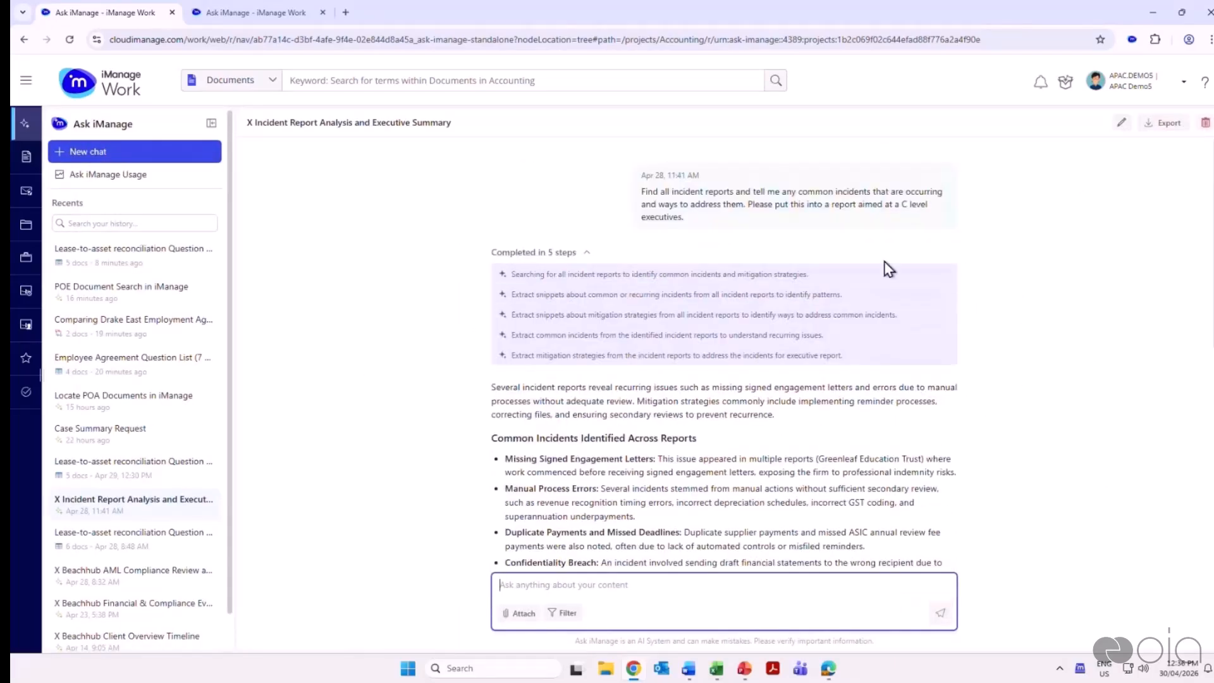
pyautogui.moveTo(643, 194); pyautogui.dragTo(732, 194)
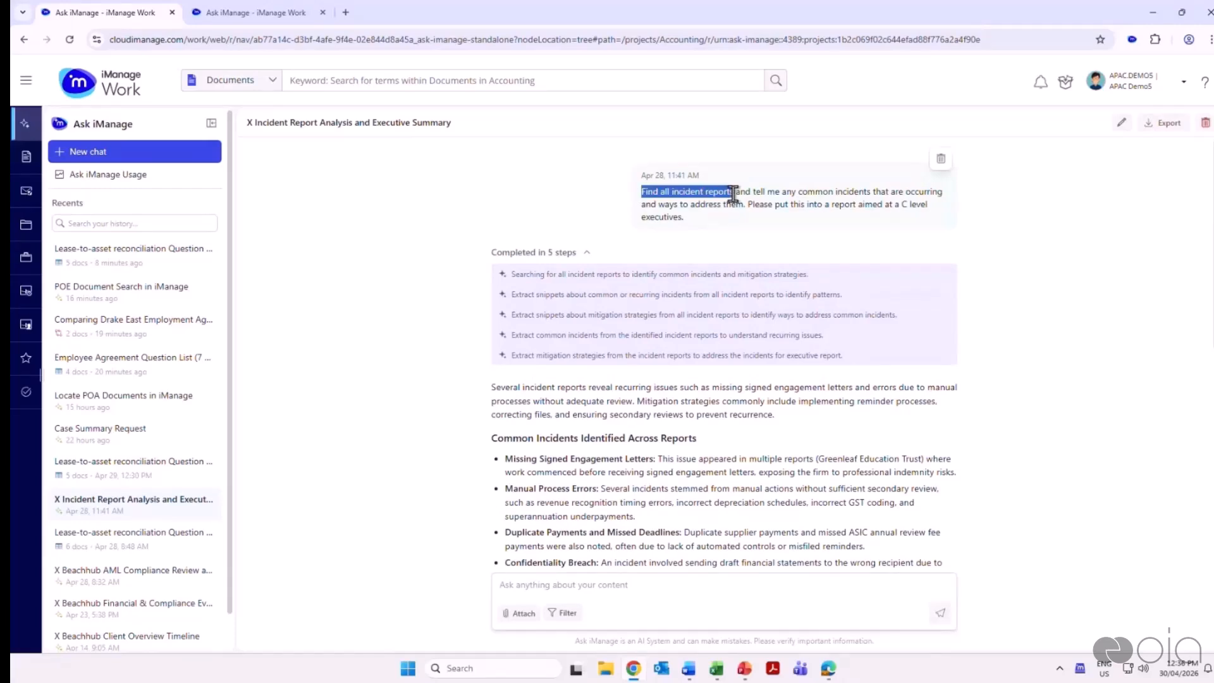
pyautogui.moveTo(754, 193)
pyautogui.mouseDown()
pyautogui.moveTo(940, 191)
pyautogui.moveTo(753, 206)
pyautogui.mouseUp()
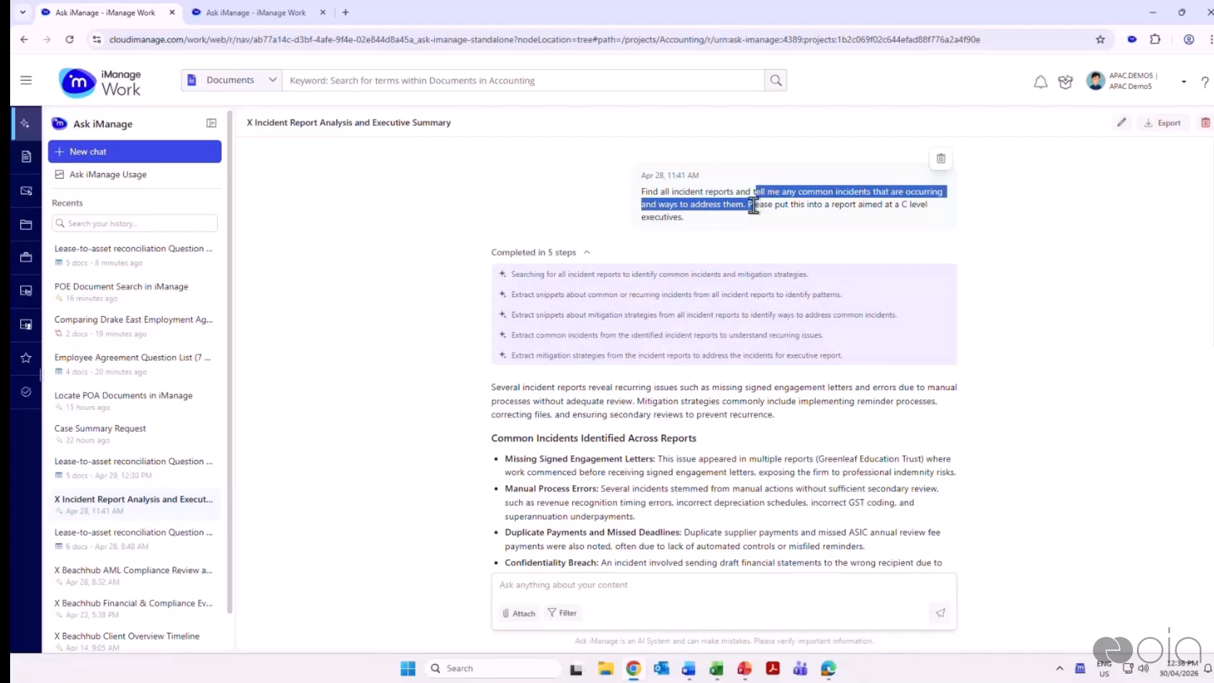
pyautogui.click(793, 222)
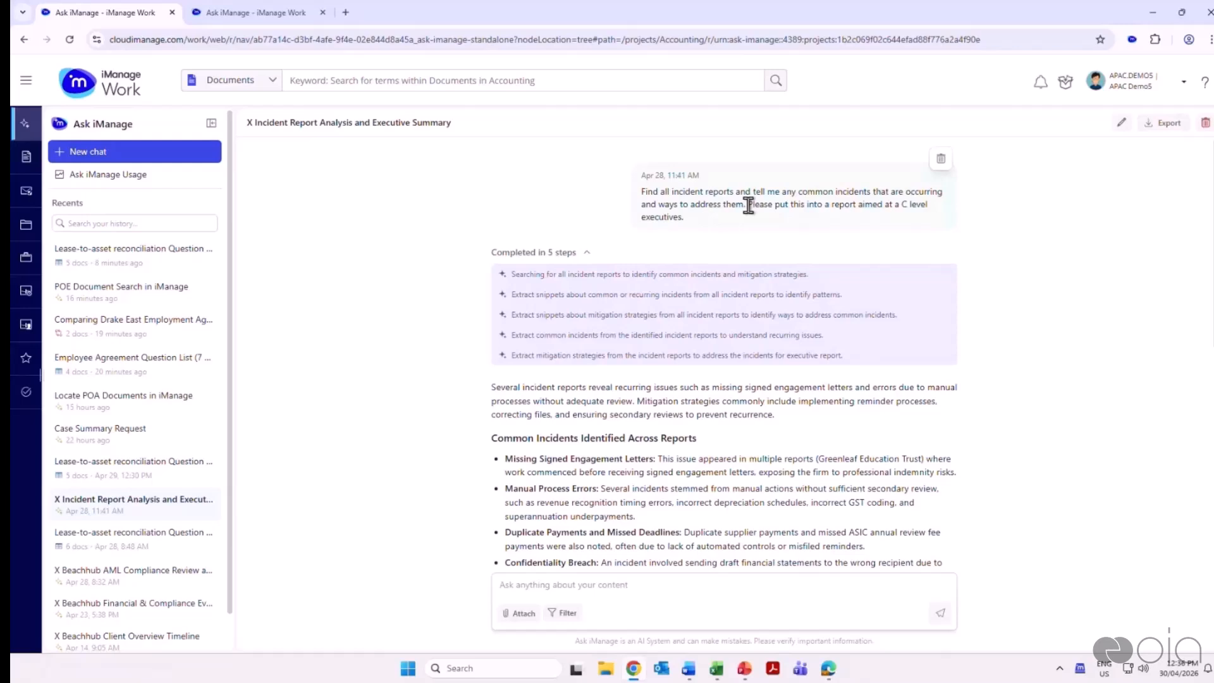
pyautogui.moveTo(747, 204); pyautogui.dragTo(771, 222)
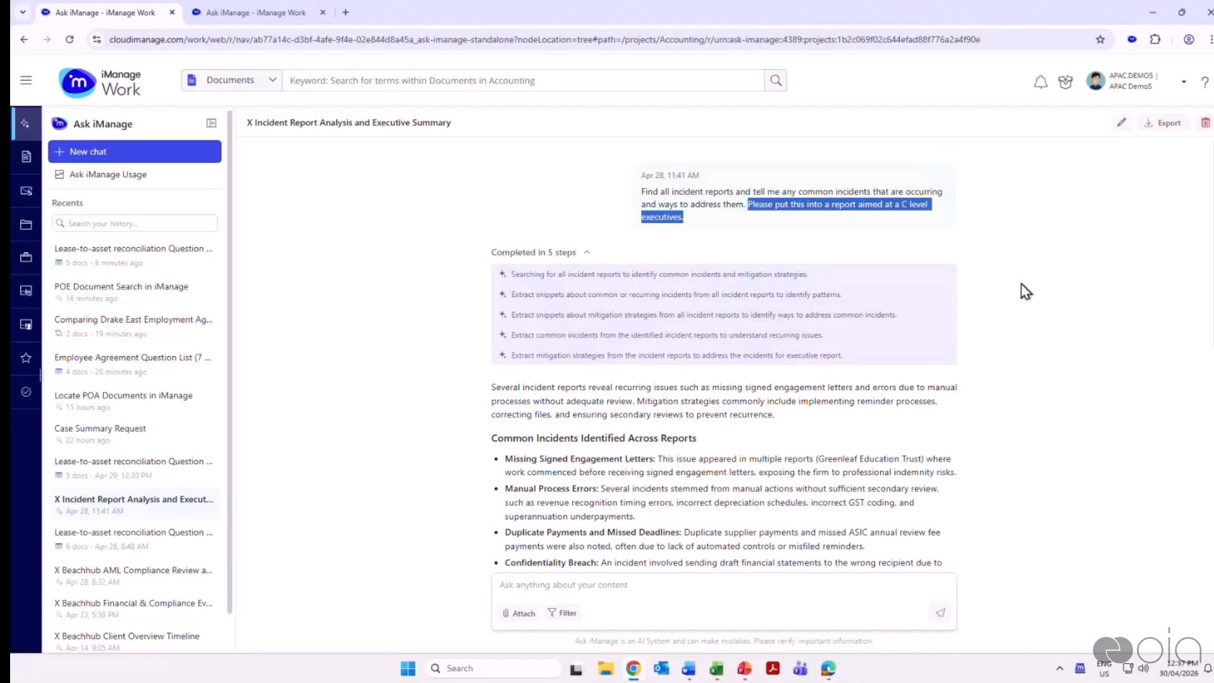
# Highlight the Common Incidents Identified Across Reports and Mitigation Strategies and Recommendations sections of the incident report answer
pyautogui.scroll(-3, 1024, 291)
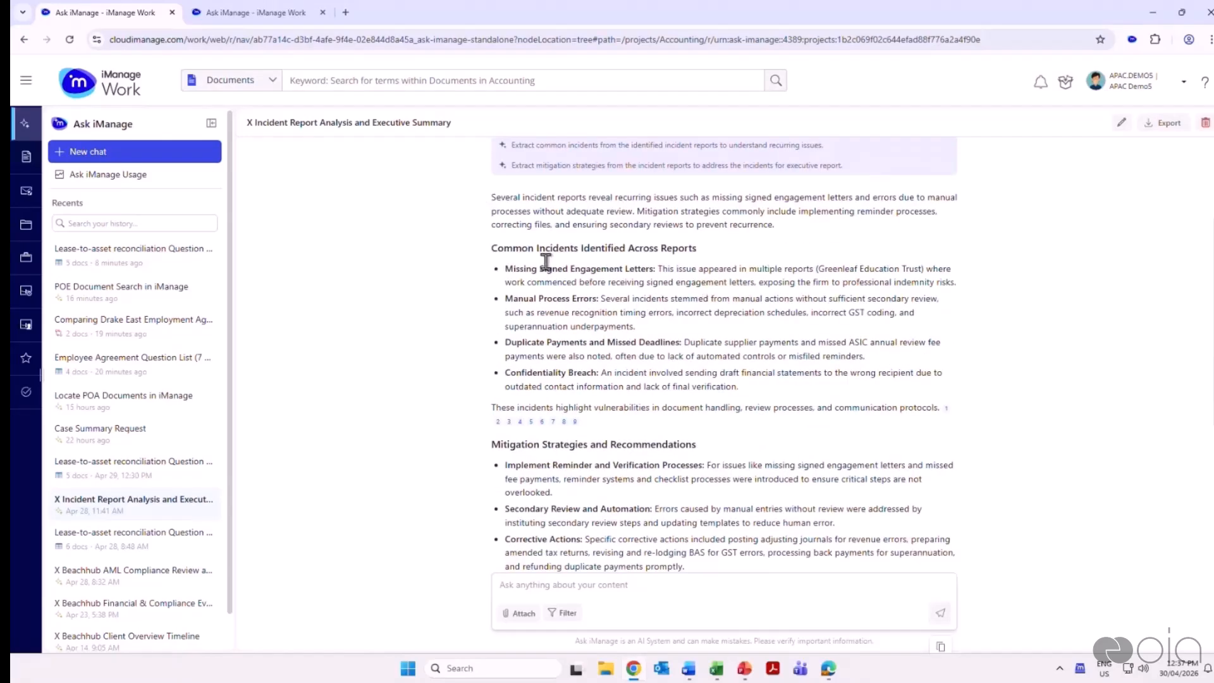
pyautogui.moveTo(497, 248); pyautogui.dragTo(768, 391)
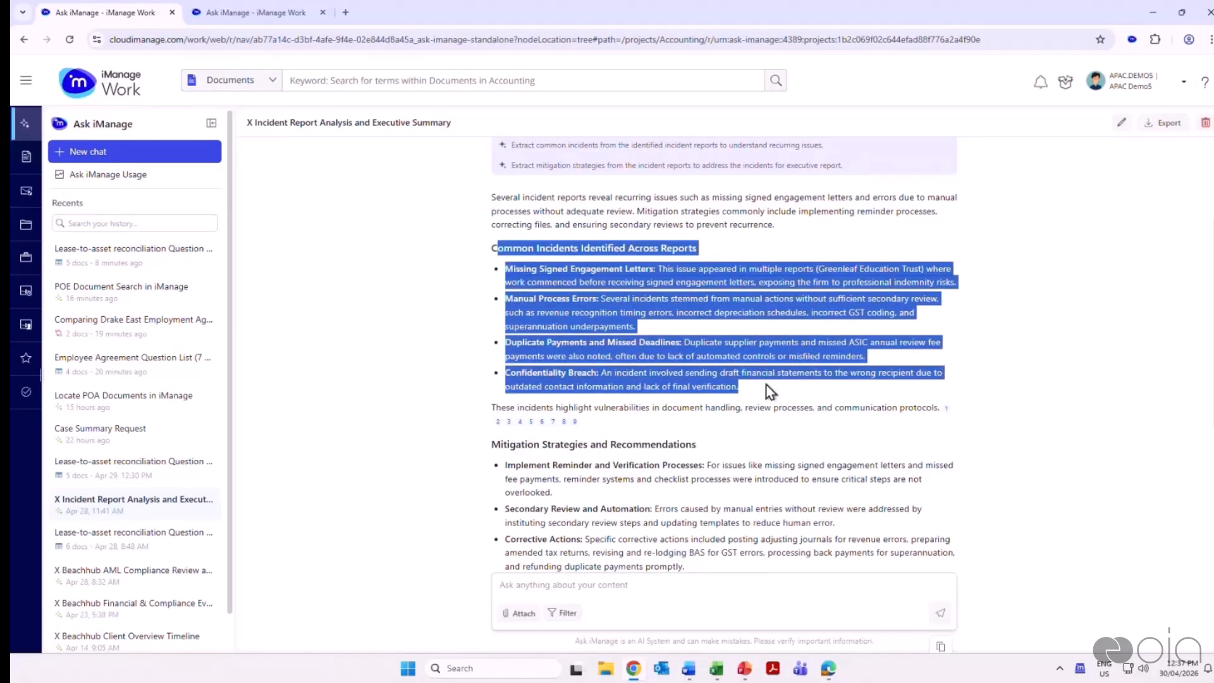
pyautogui.scroll(-3, 764, 384)
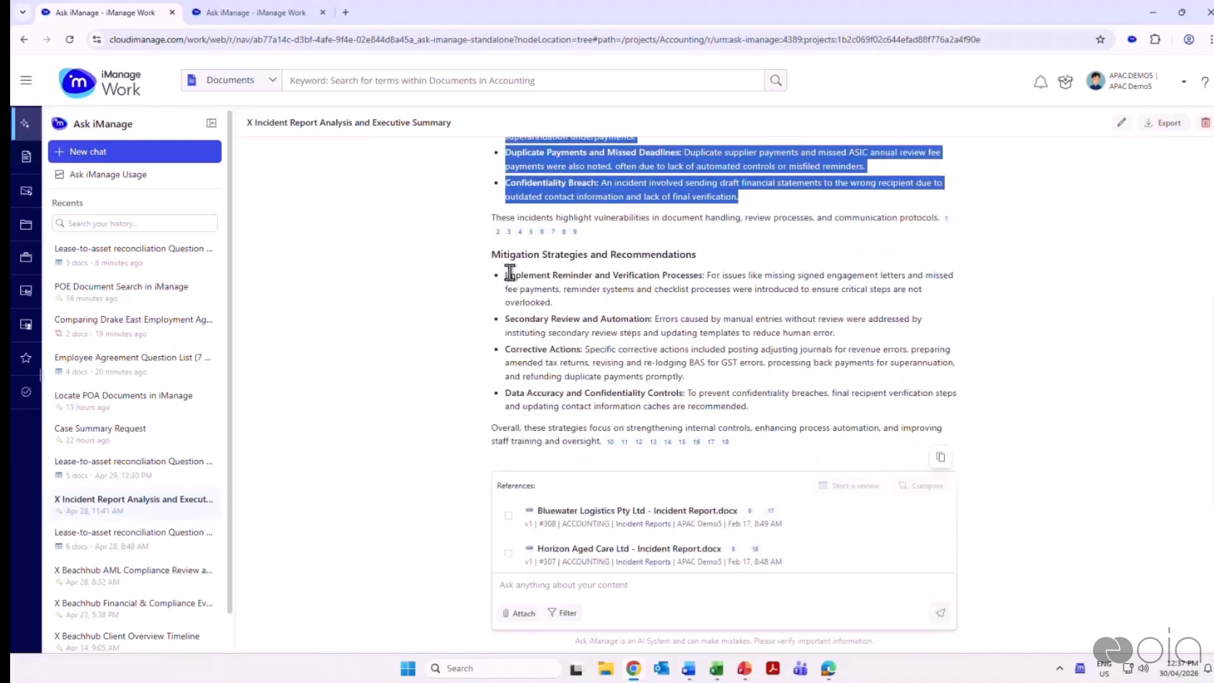
pyautogui.moveTo(494, 258); pyautogui.dragTo(752, 406)
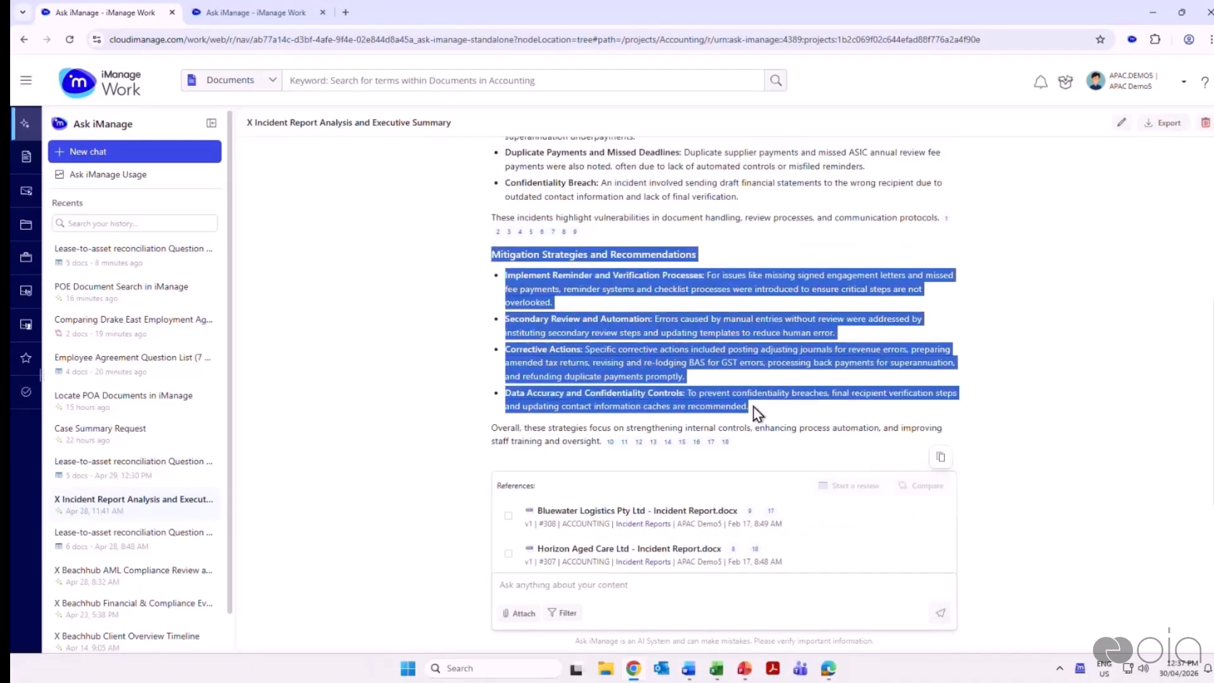
# Preview the citations behind the mitigation strategies, look through the referenced incident reports and return to the original prompt
pyautogui.scroll(-3, 820, 396)
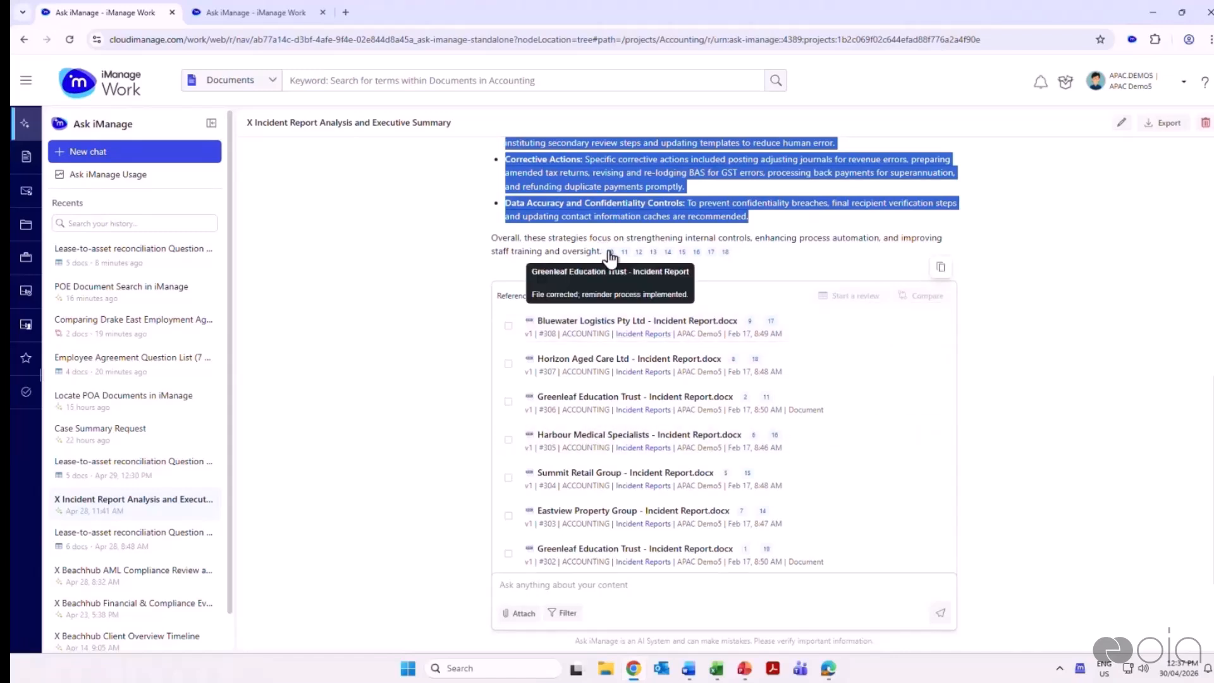
pyautogui.moveTo(683, 256)
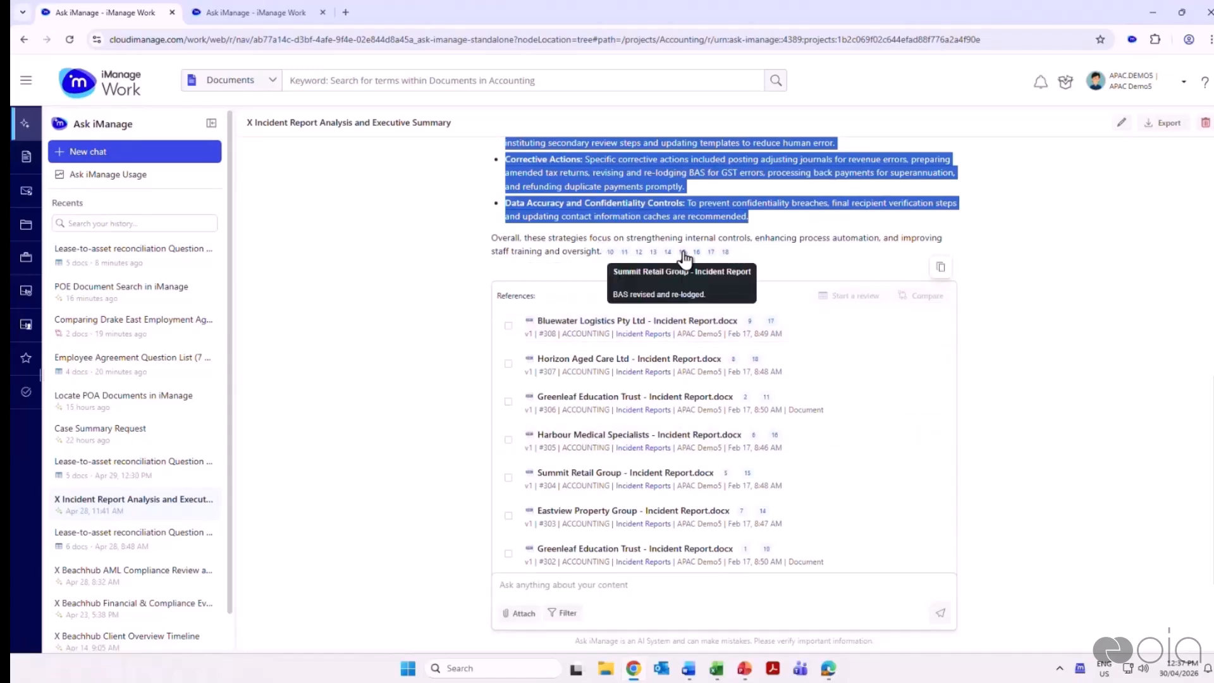
pyautogui.scroll(-3, 918, 344)
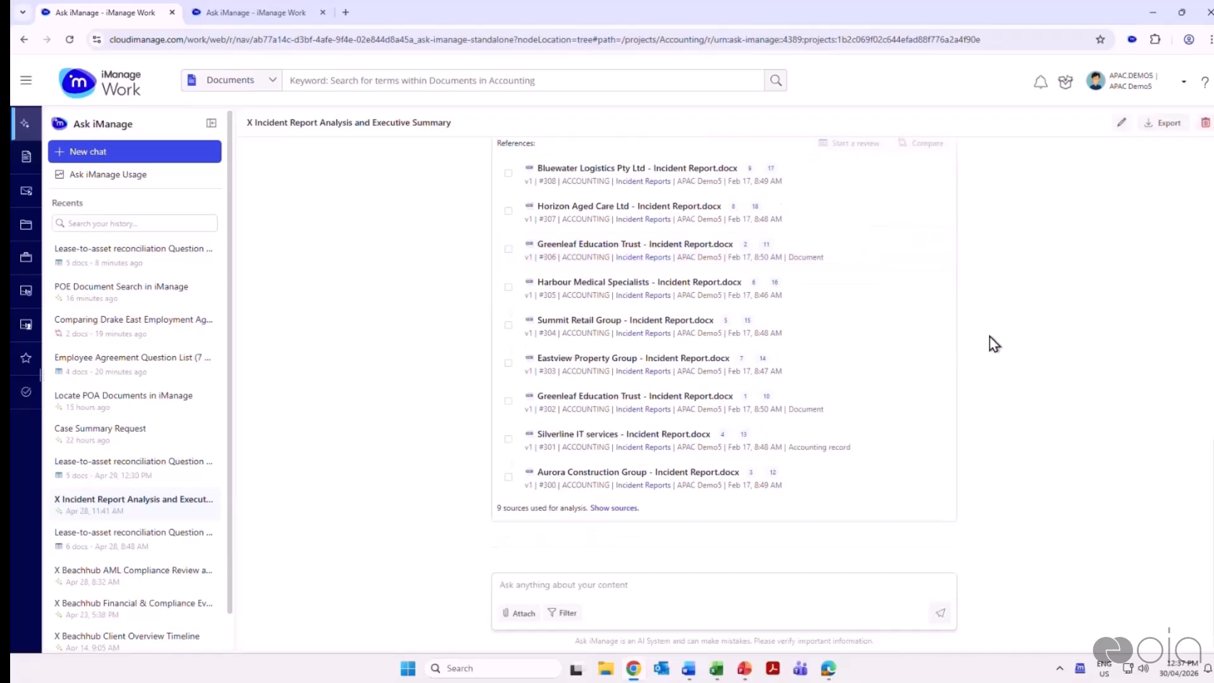
pyautogui.scroll(8, 1012, 359)
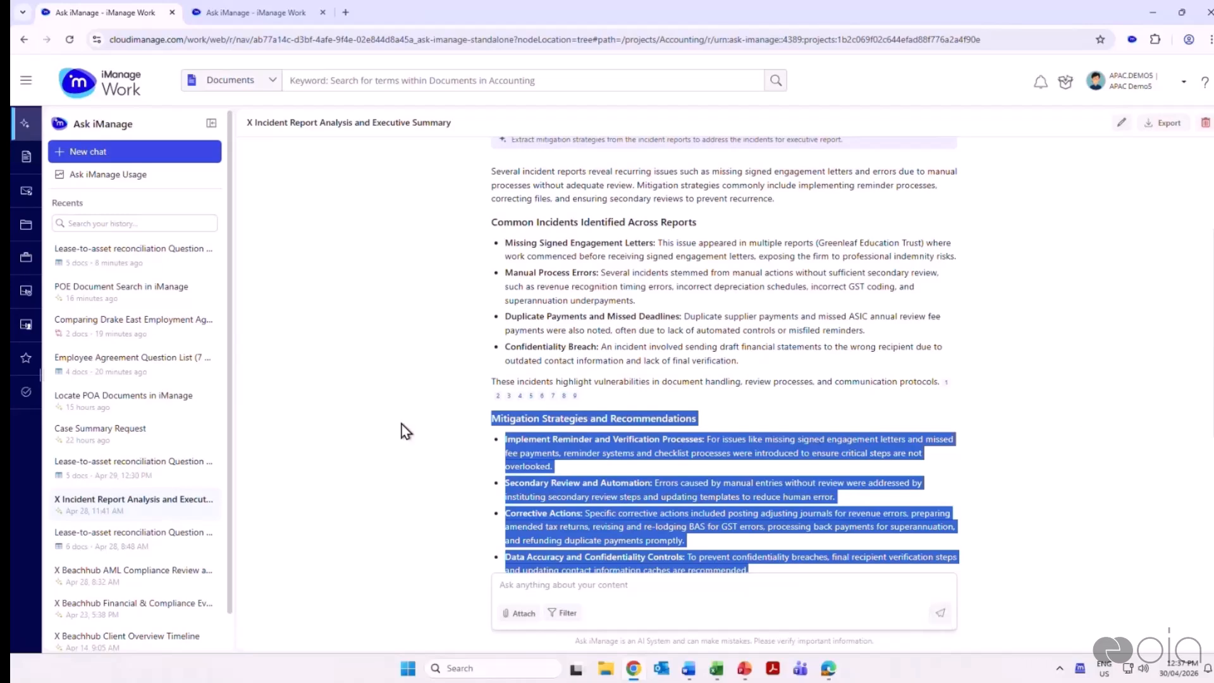
pyautogui.scroll(3, 406, 431)
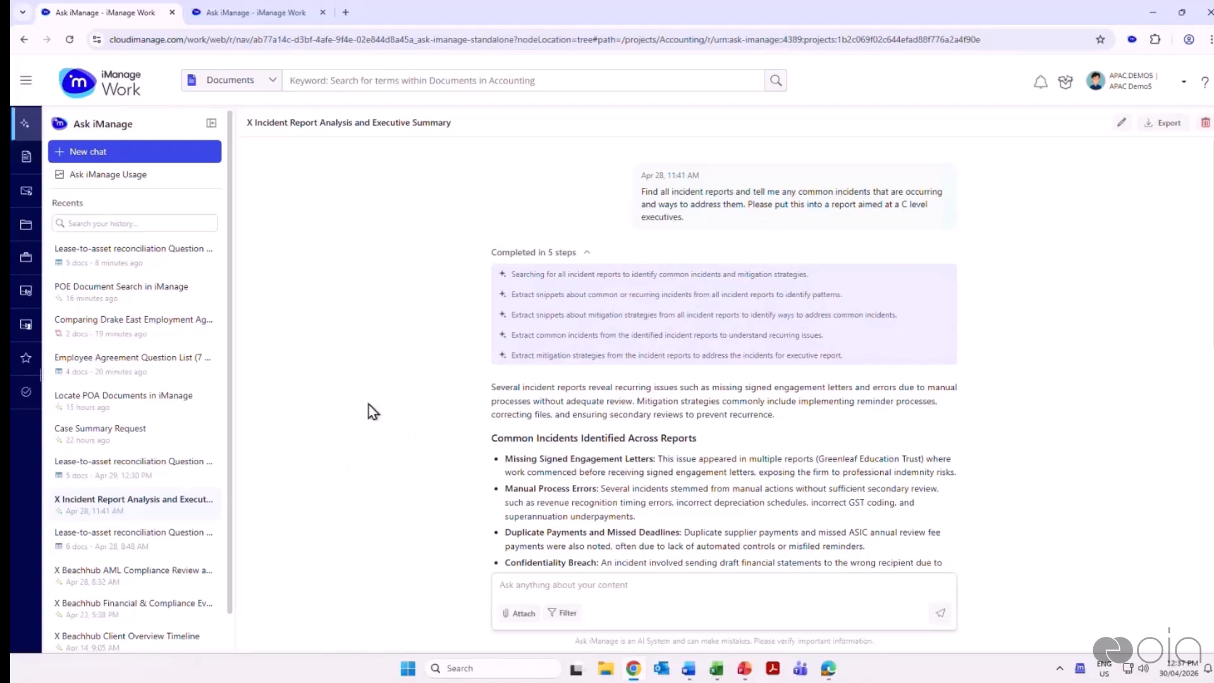
# Start a new chat with the prompt "Please provide a detailed summary what has happened in this matter in chronological order"
pyautogui.scroll(-2, 226, 411)
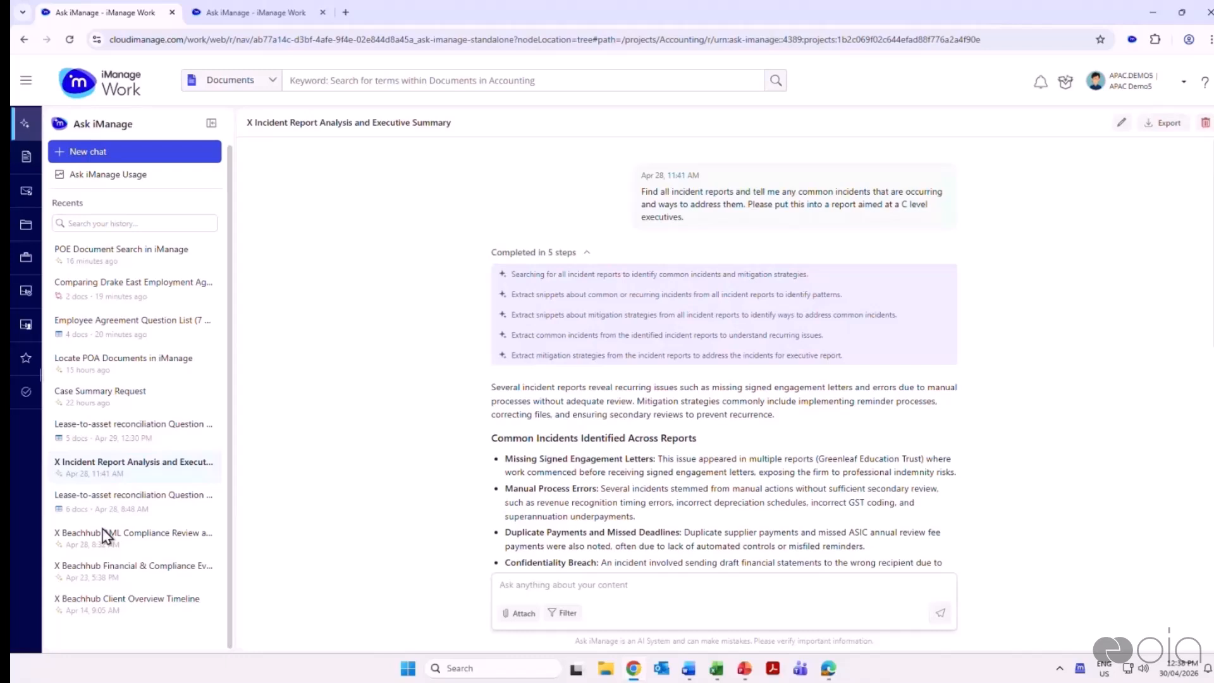
pyautogui.click(96, 153)
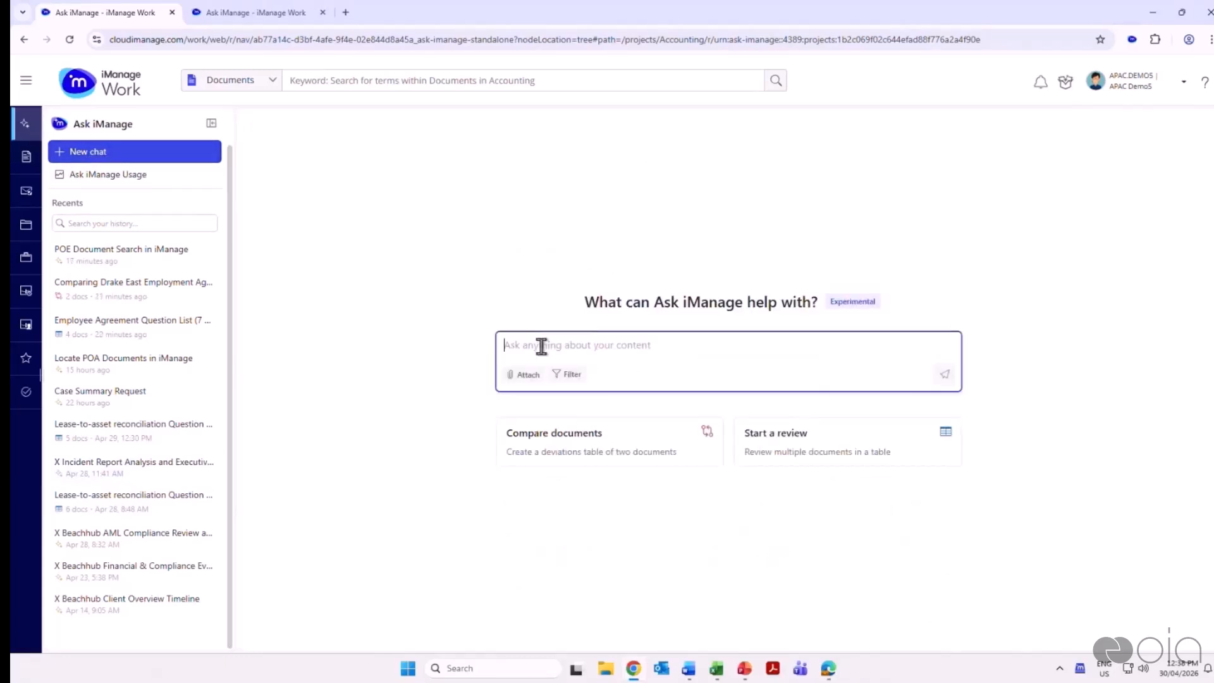
pyautogui.write('Please provide a detailed summary what has happened in this matter in chronological order')
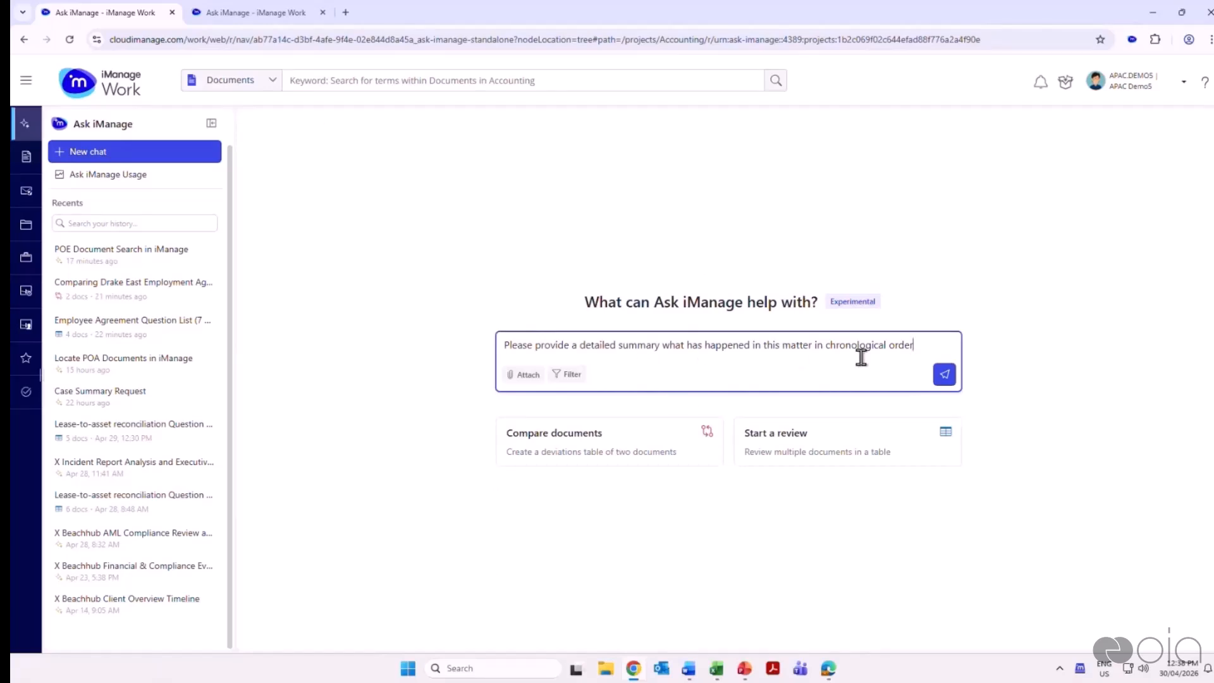
pyautogui.moveTo(918, 346); pyautogui.dragTo(398, 344)
pyautogui.click(398, 344)
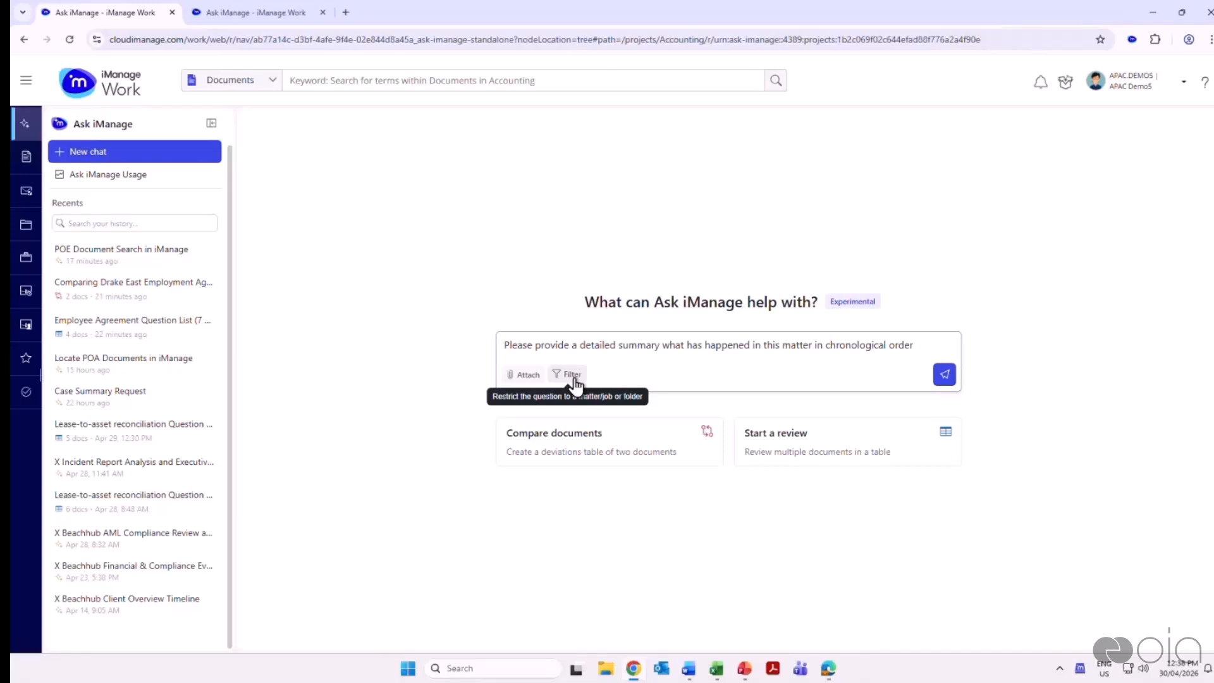
# Restrict the question to the Beachhub – Business Advisory workspace from the recent workspaces and submit it
pyautogui.click(575, 382)
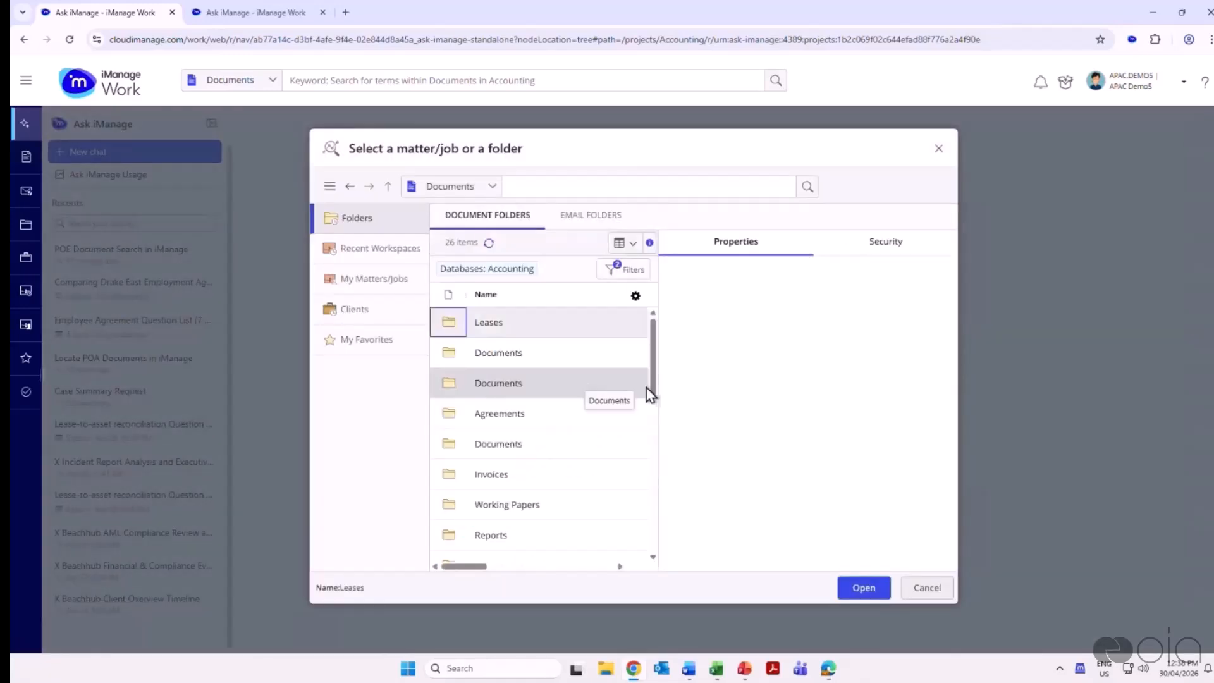
pyautogui.click(376, 253)
pyautogui.click(577, 329)
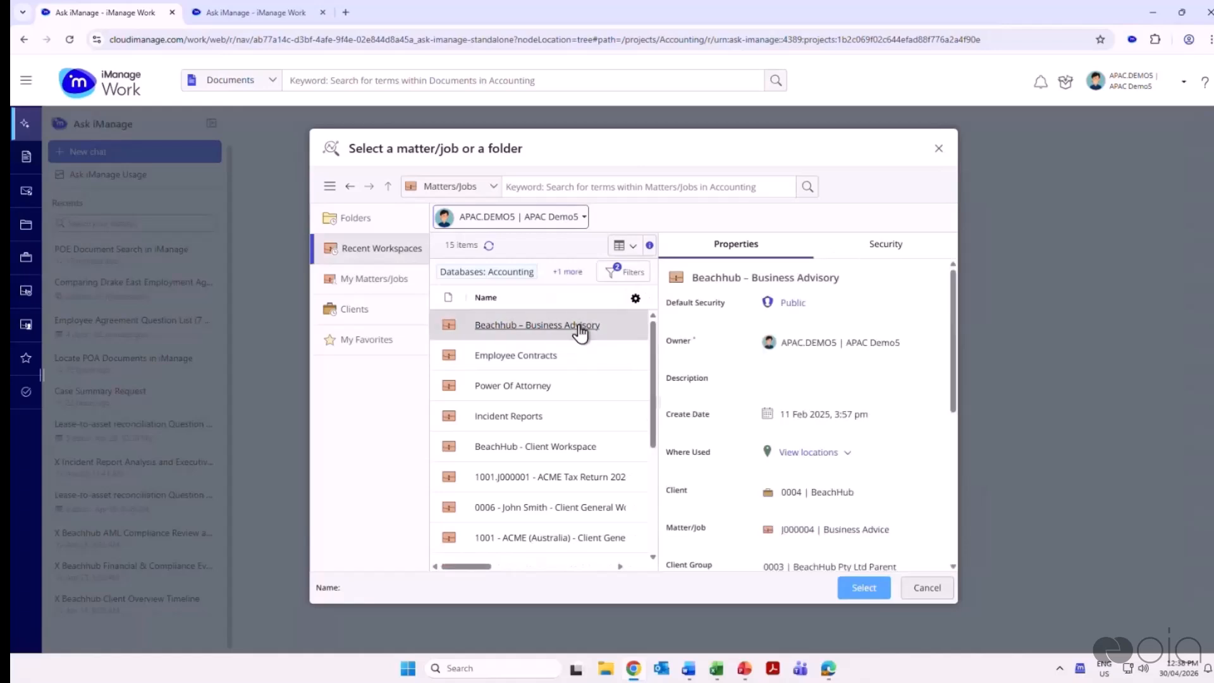
pyautogui.doubleClick(578, 325)
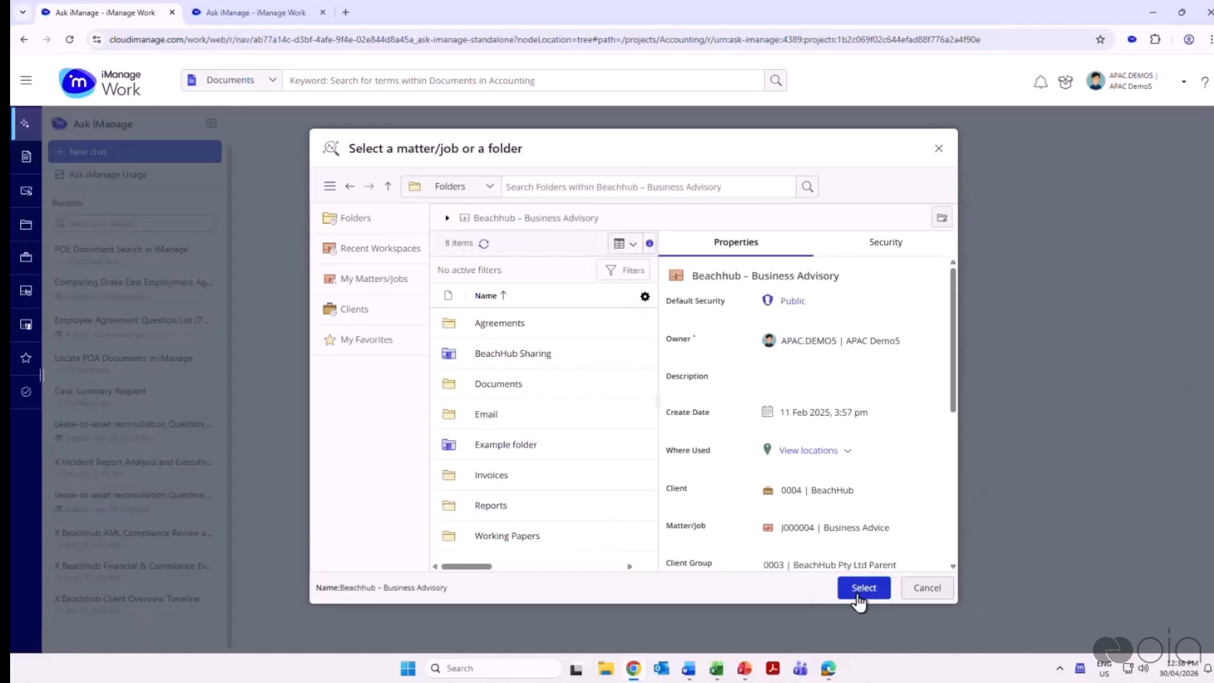
pyautogui.click(863, 588)
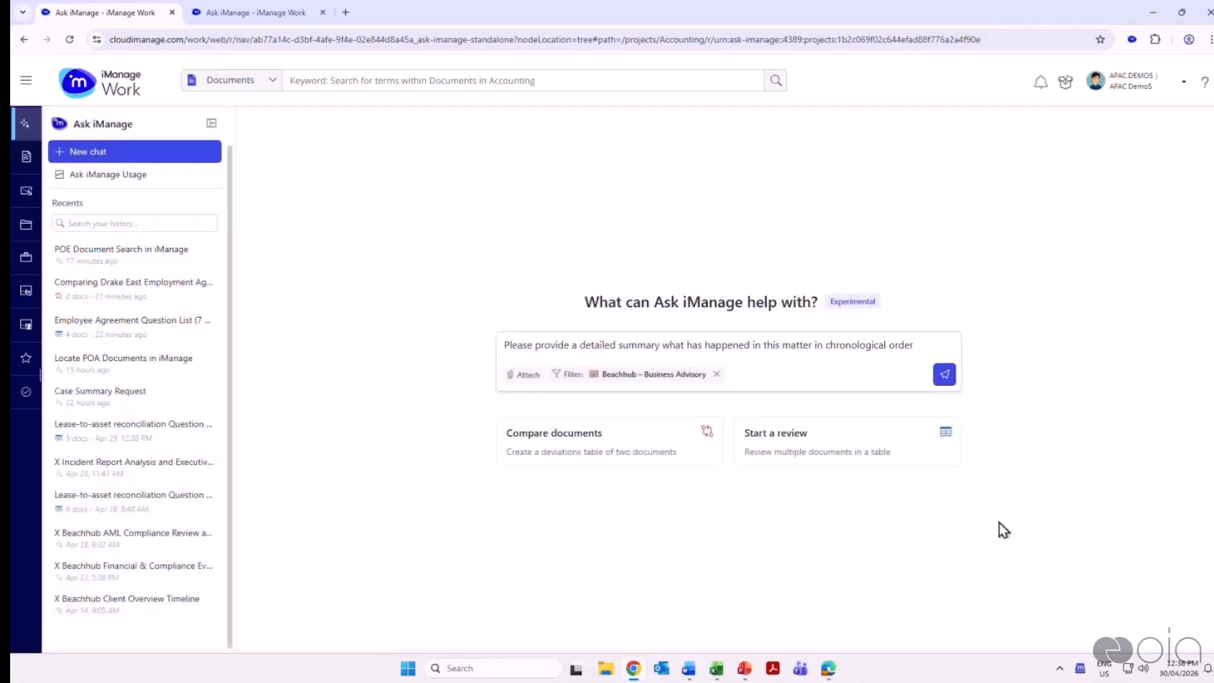
pyautogui.click(946, 376)
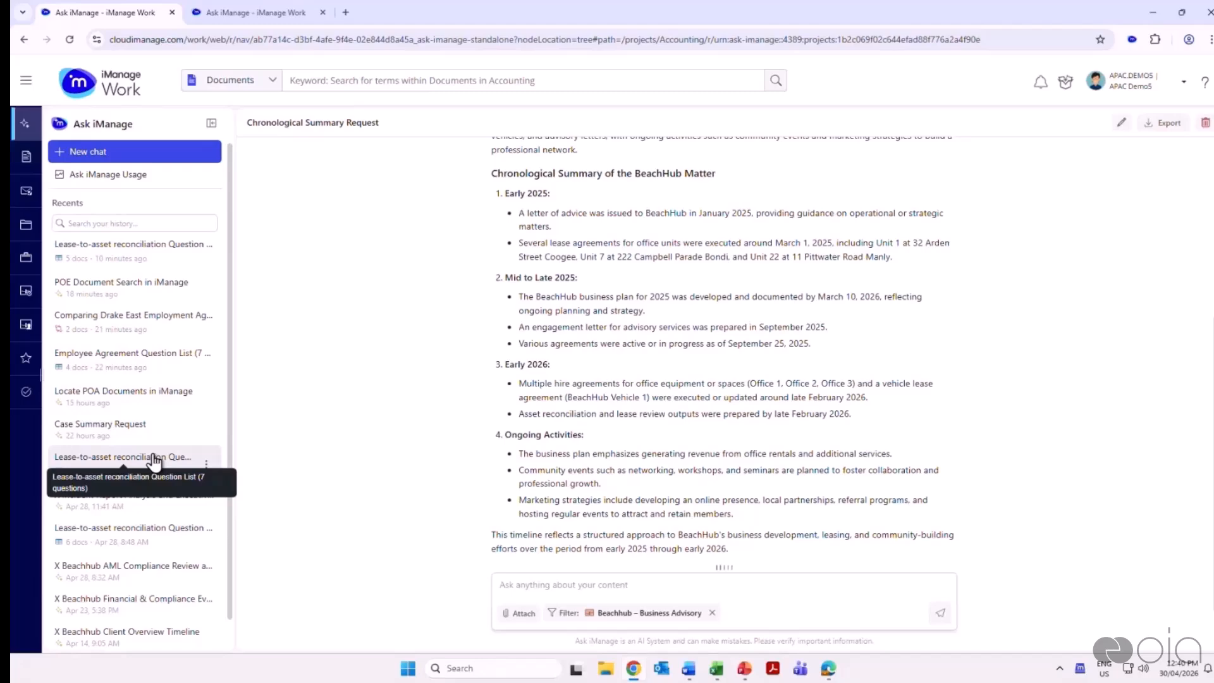
# Review the chronological summary of the BeachHub matter, from its reasoning steps to the referenced documents
pyautogui.scroll(5, 887, 425)
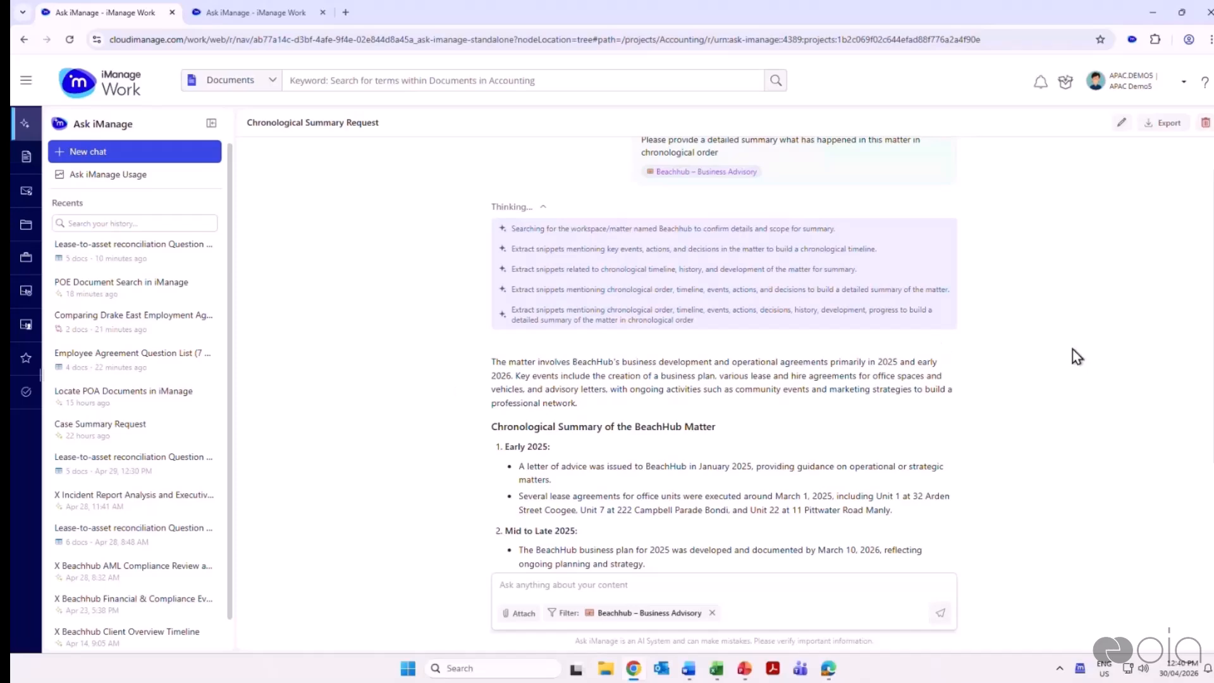
pyautogui.scroll(-10, 1071, 353)
pyautogui.scroll(10, 1077, 357)
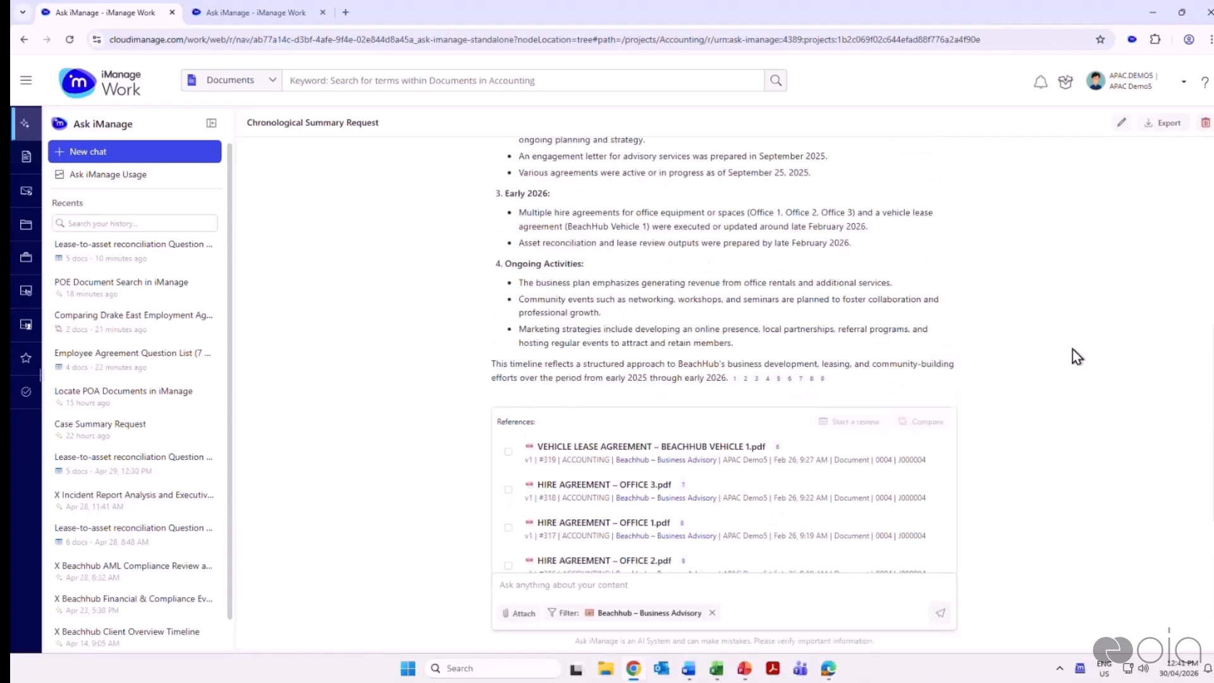
# Highlight the BeachHub chronological summary's heading and its Early 2025 and Mid to Late 2025 entries while reading through the timeline
pyautogui.scroll(2, 1076, 357)
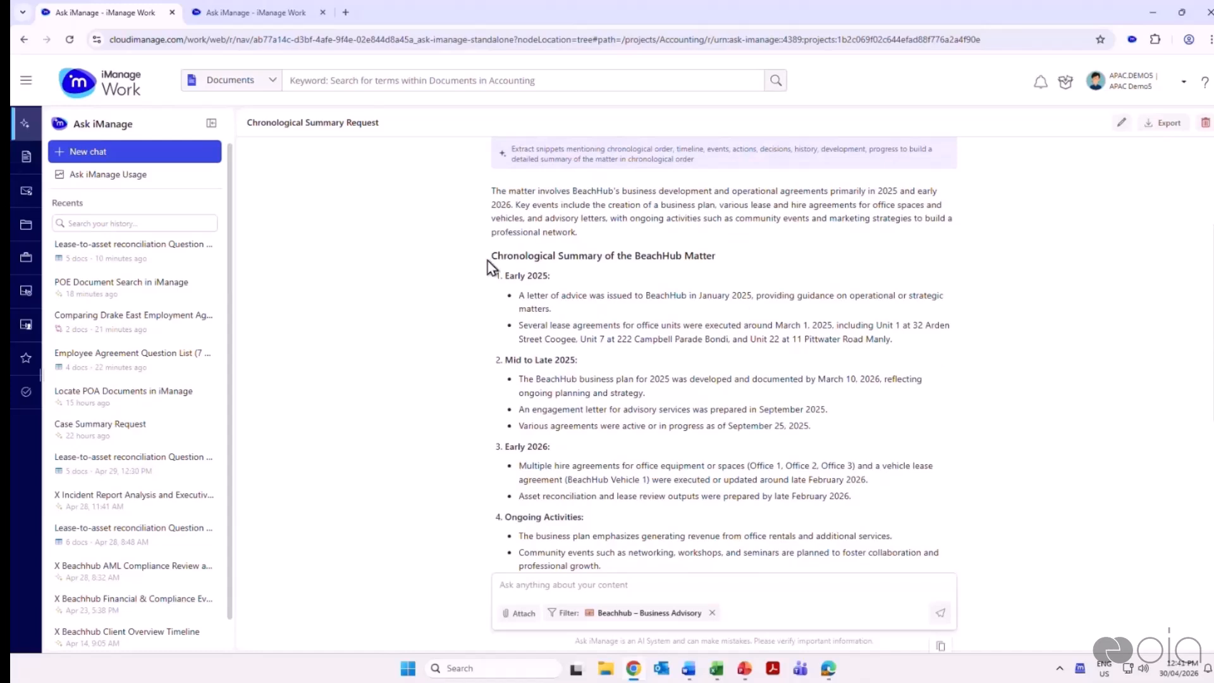
pyautogui.moveTo(492, 257); pyautogui.dragTo(780, 270)
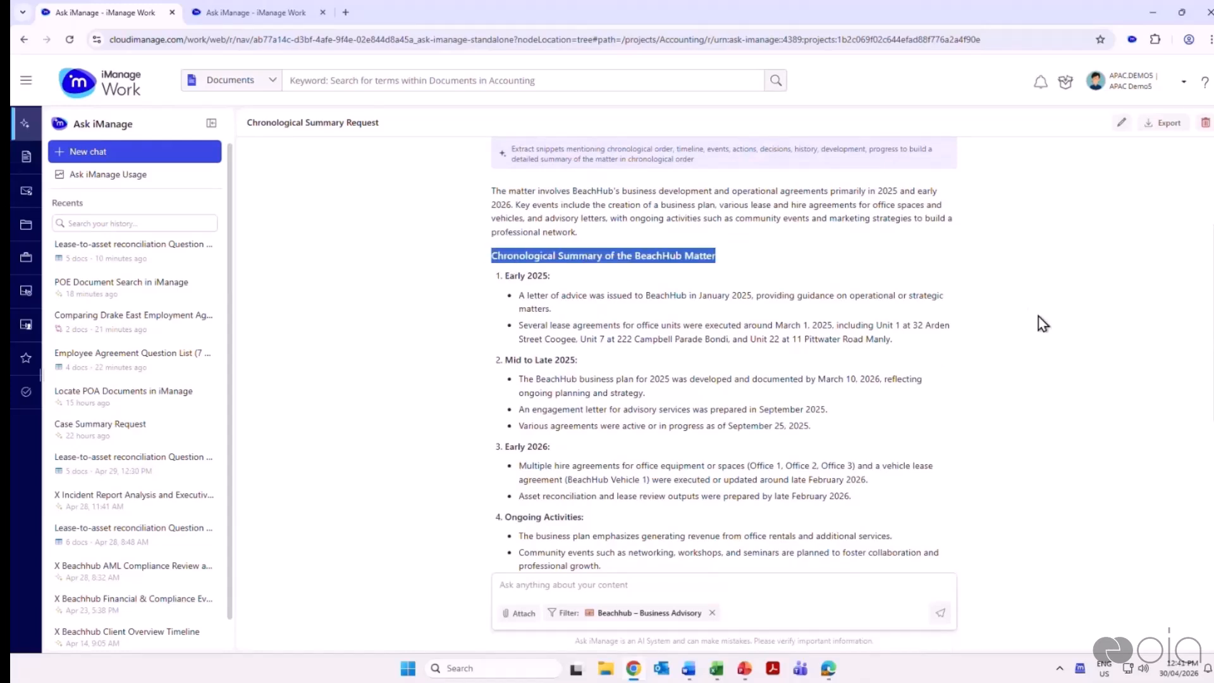
pyautogui.scroll(-2, 1037, 322)
pyautogui.moveTo(504, 212); pyautogui.dragTo(948, 284)
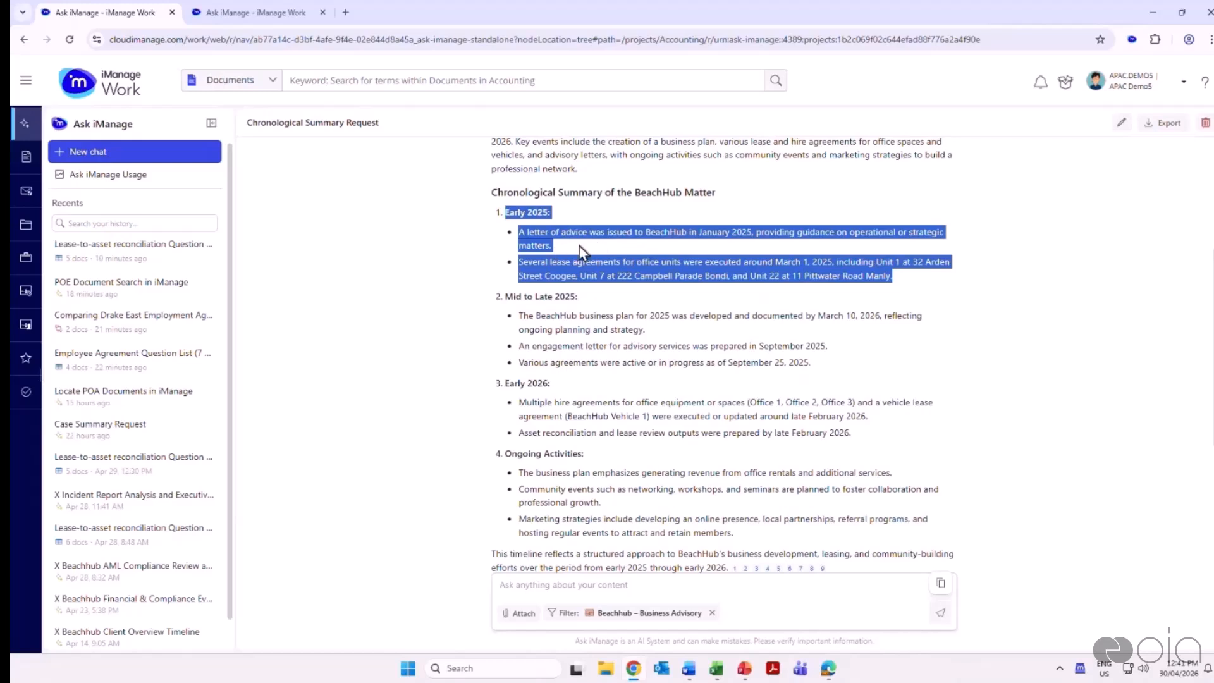
pyautogui.moveTo(504, 296); pyautogui.dragTo(883, 373)
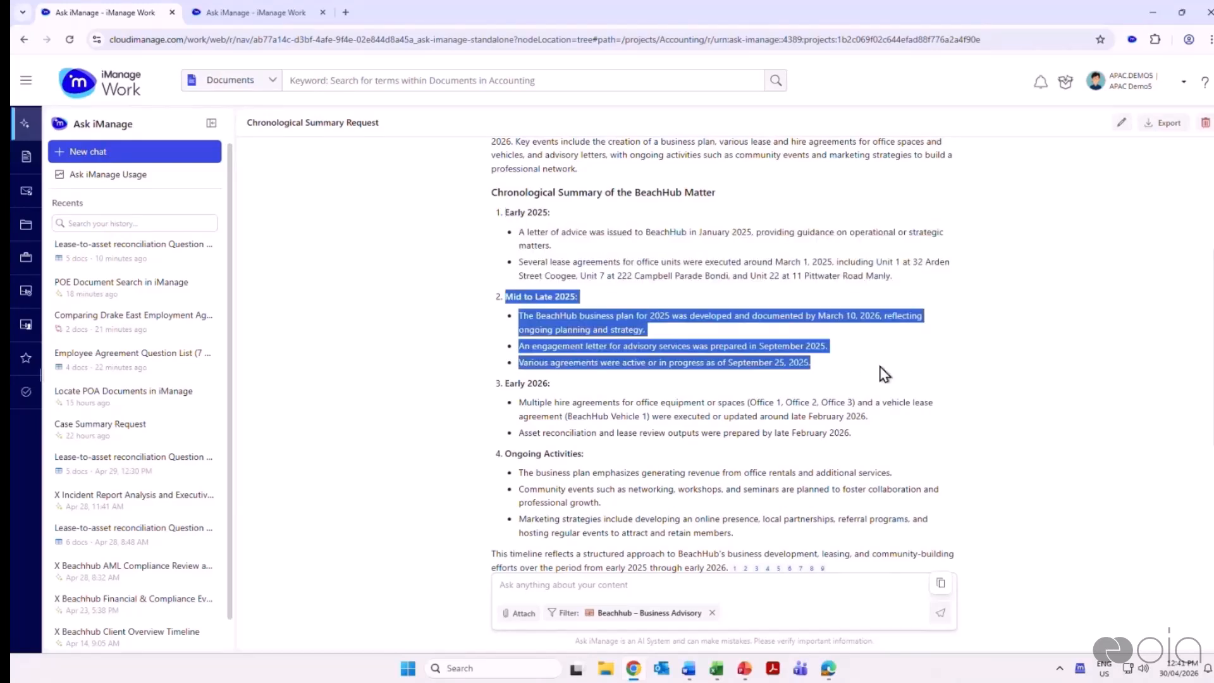
pyautogui.scroll(-1, 822, 362)
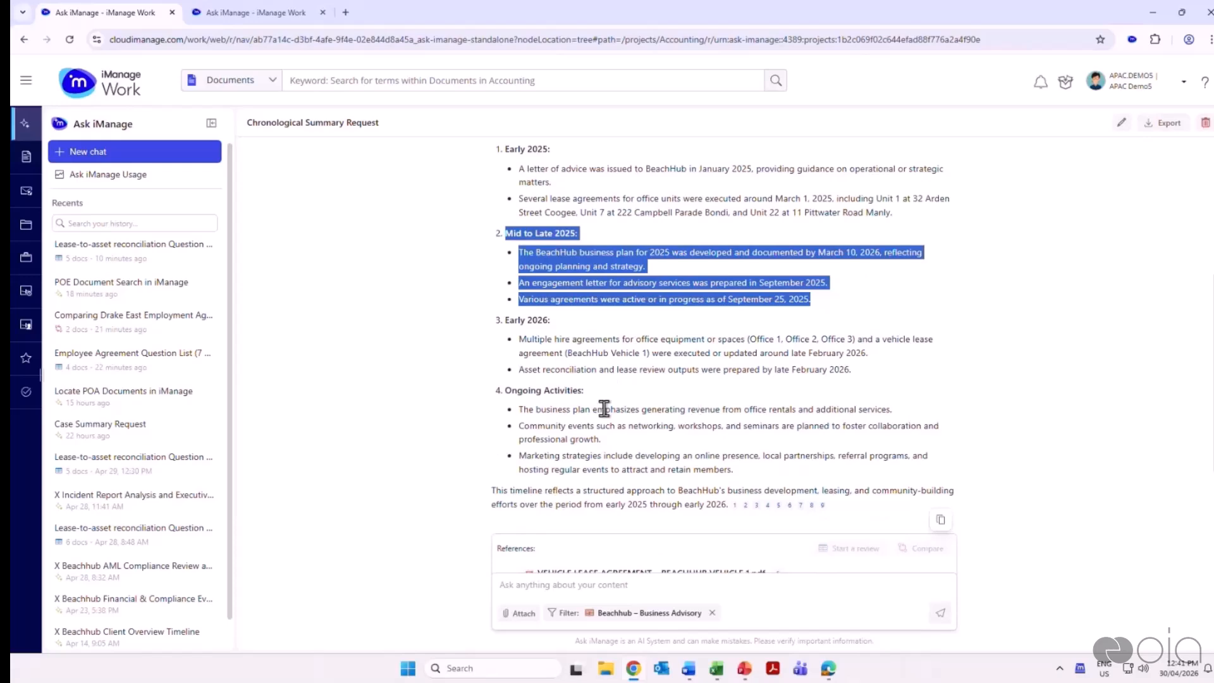
# Examine the citations closing the BeachHub chronological summary and look through its list of referenced documents
pyautogui.scroll(-3, 1037, 476)
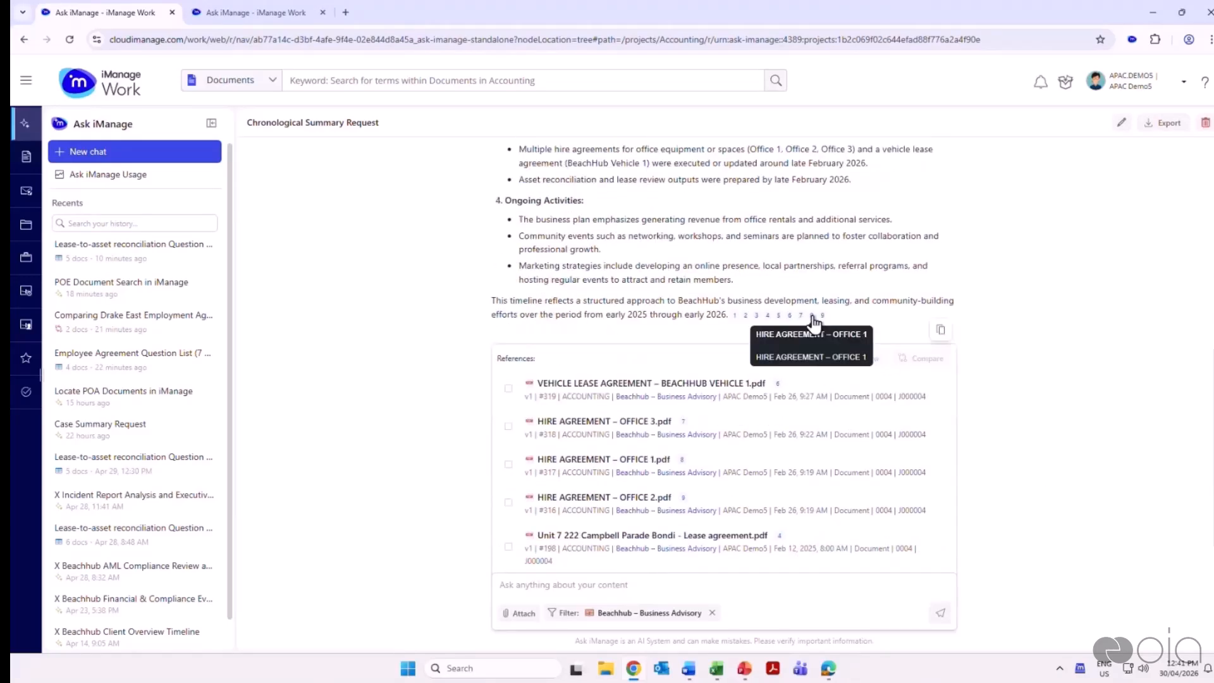
pyautogui.scroll(-3, 550, 341)
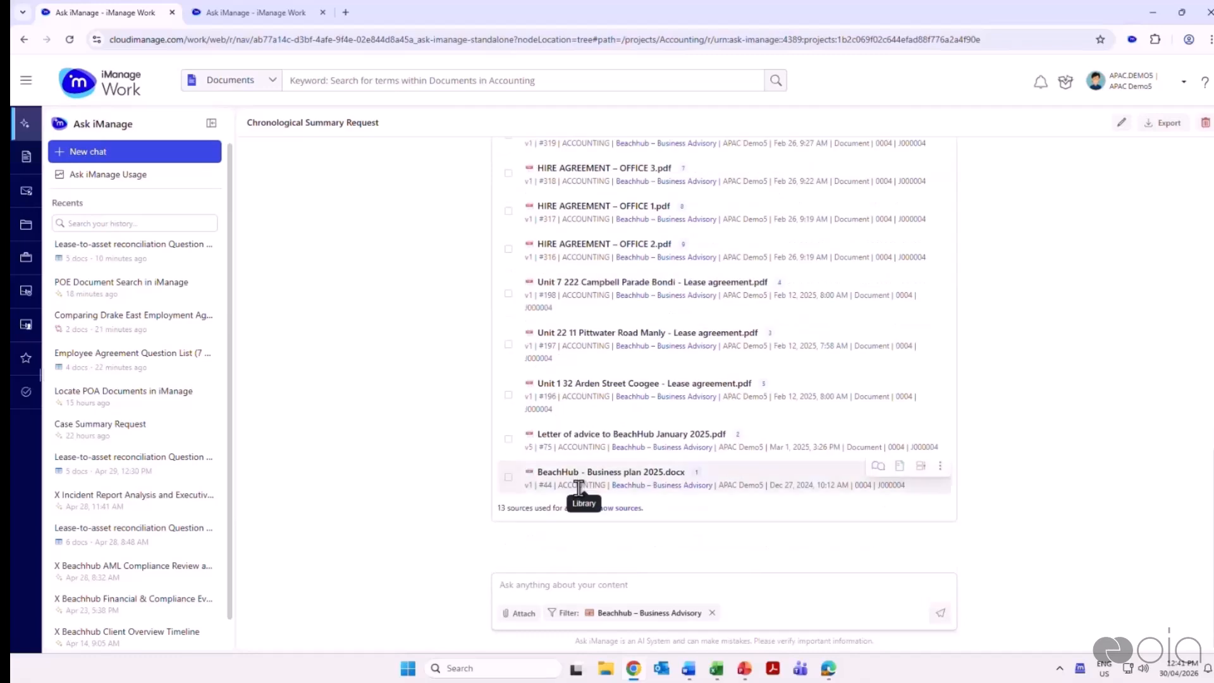
pyautogui.scroll(2, 645, 442)
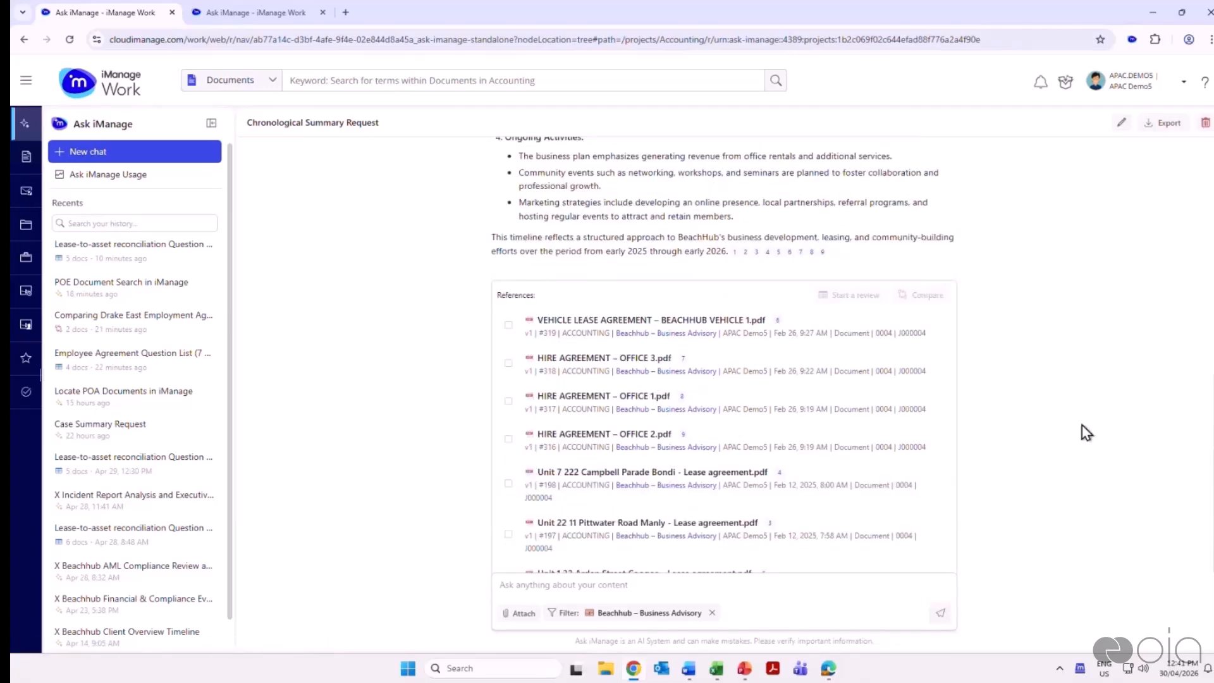
pyautogui.scroll(-2, 1083, 432)
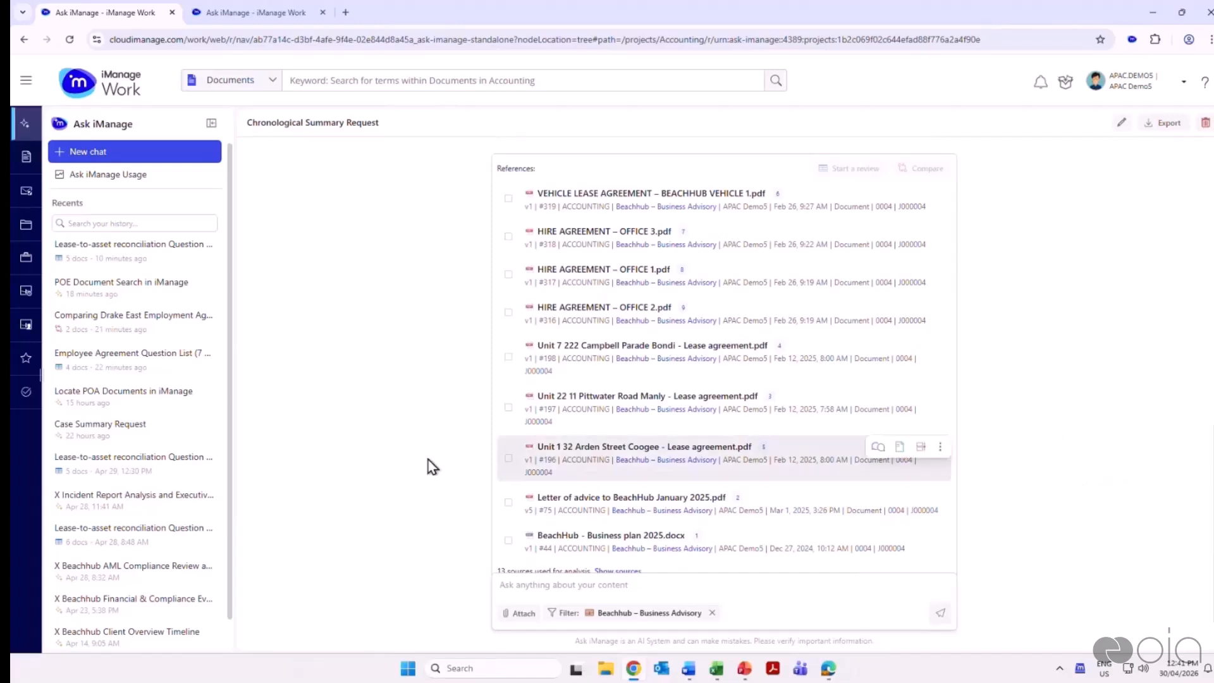
pyautogui.scroll(-1, 235, 352)
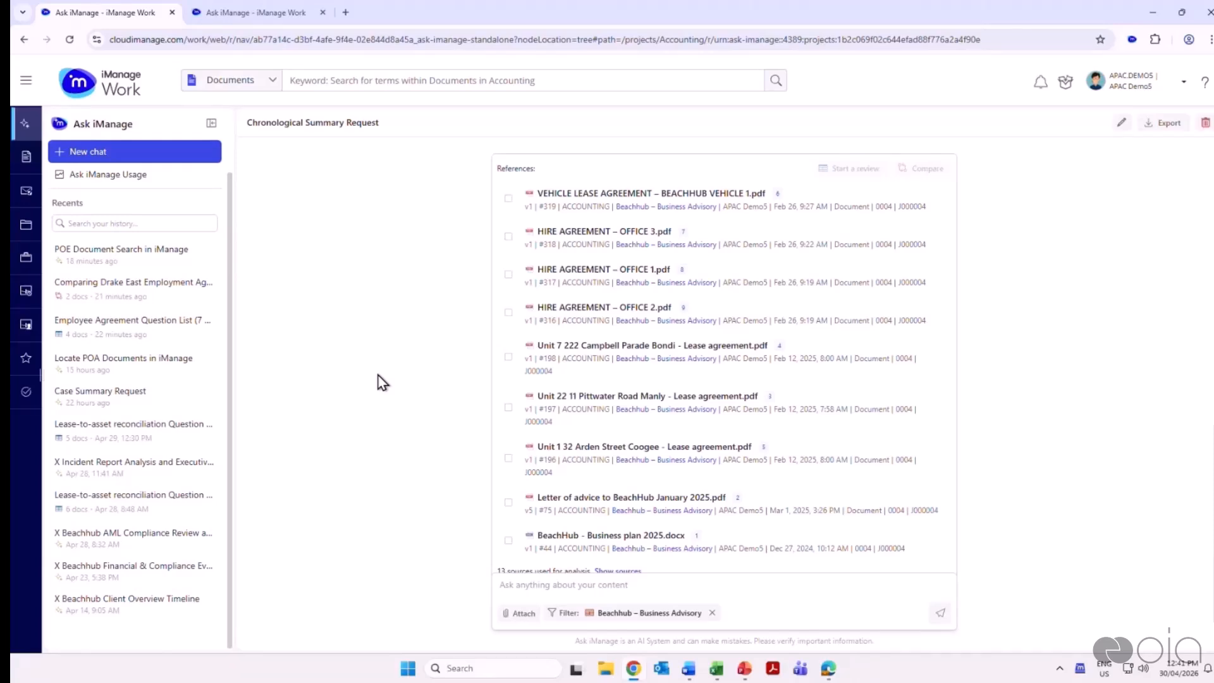
# Open the saved chat "X Beachhub Client Overview Timeline" and highlight the client name and timeline request in its prompt
pyautogui.click(145, 616)
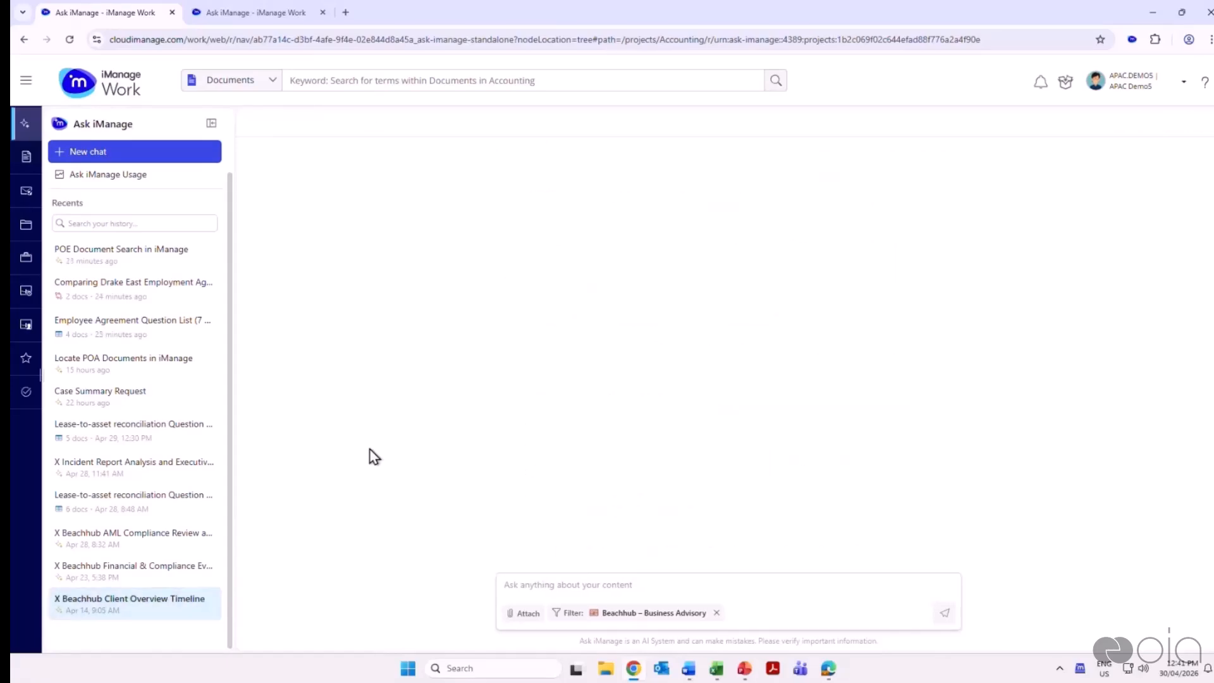
pyautogui.scroll(10, 354, 387)
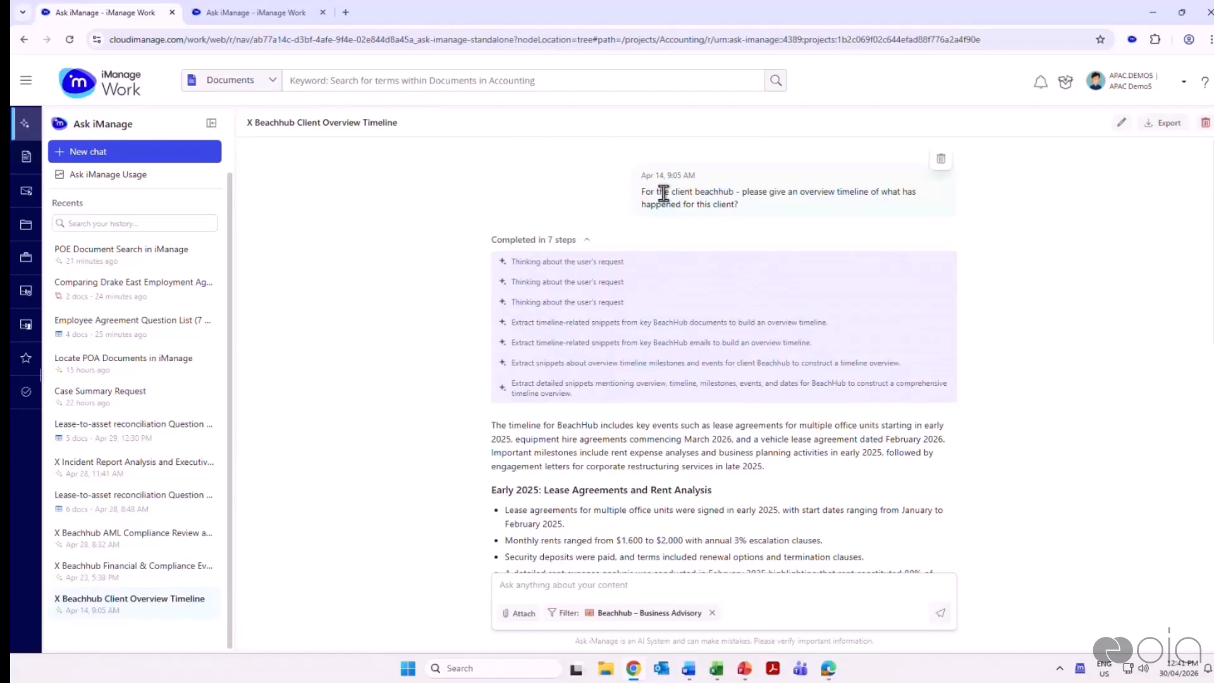
pyautogui.doubleClick(710, 192)
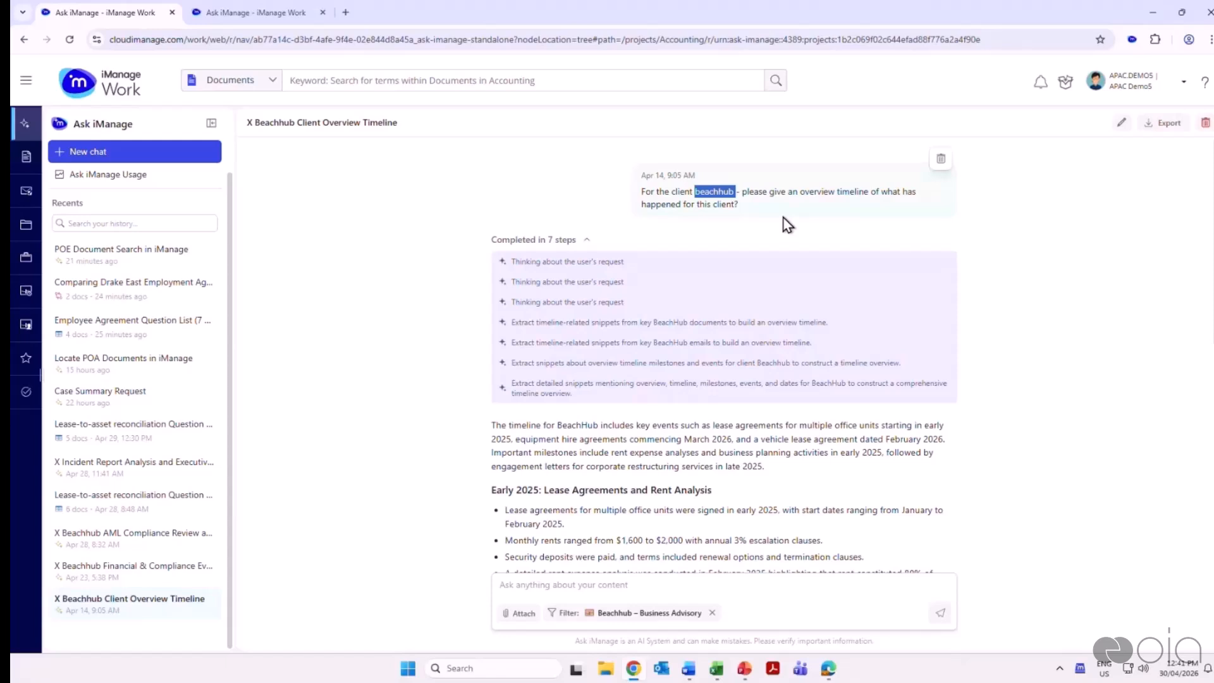
pyautogui.moveTo(747, 192); pyautogui.dragTo(848, 203)
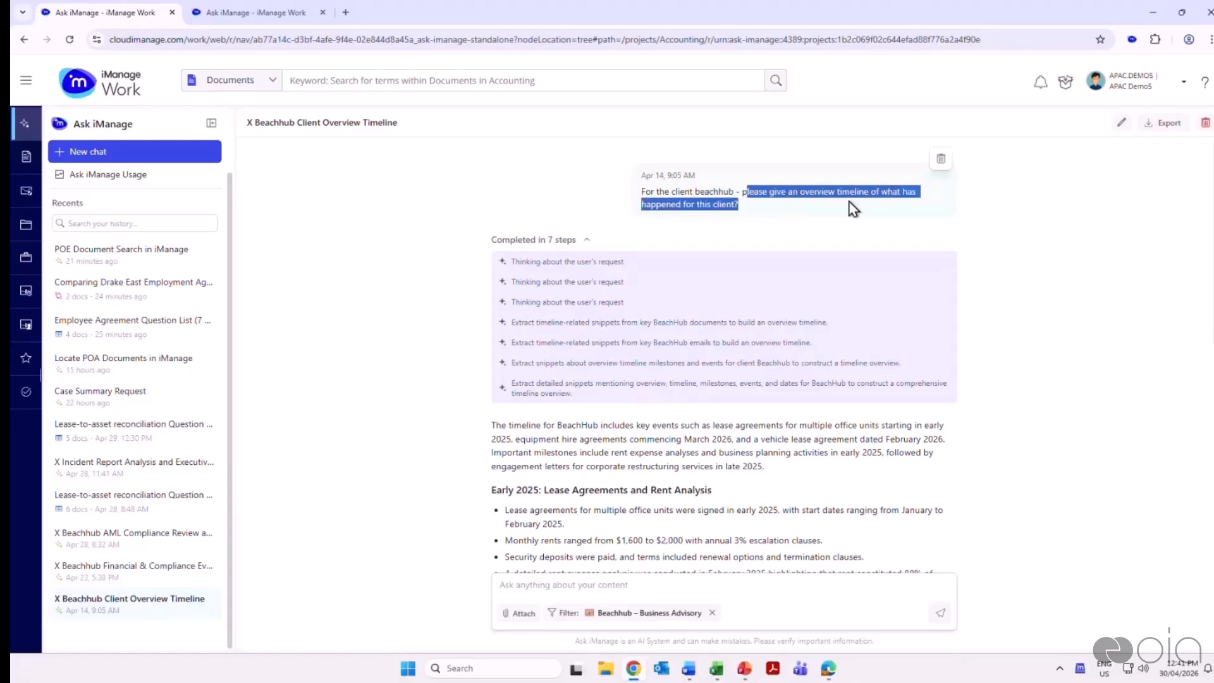
pyautogui.click(1046, 253)
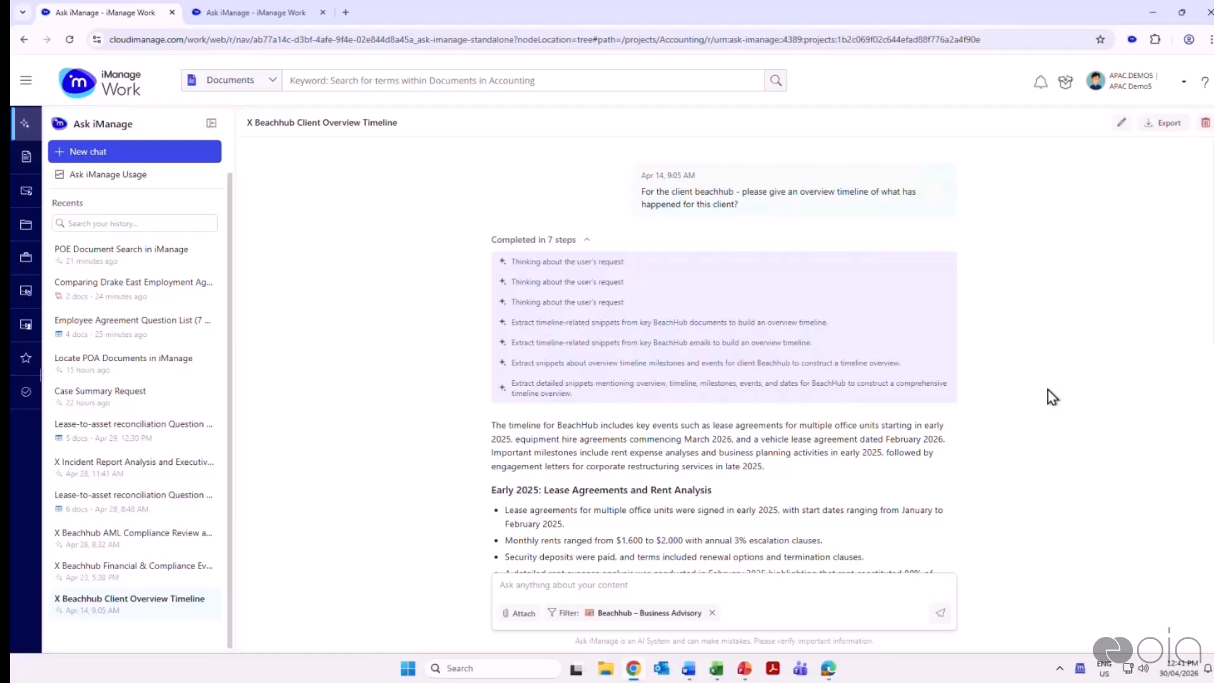
# Review the client overview timeline from the early 2025 lease agreements to the early 2026 equipment hire and vehicle lease agreements
pyautogui.scroll(-4, 1052, 395)
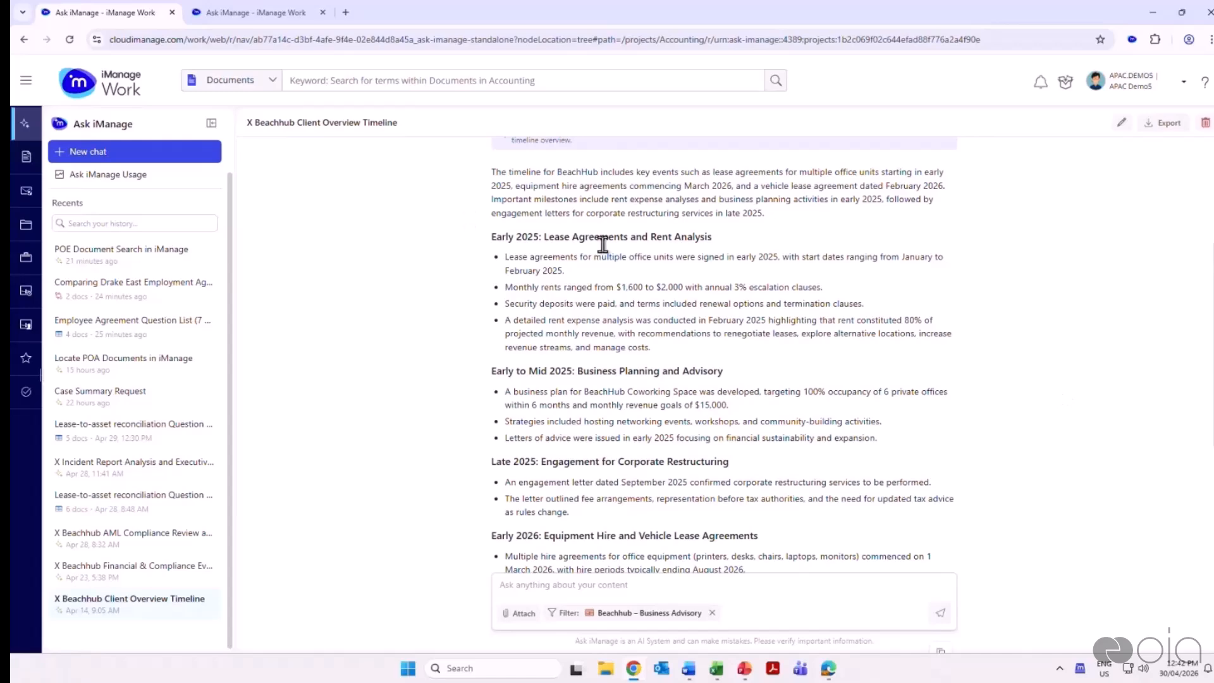
pyautogui.scroll(-2, 880, 328)
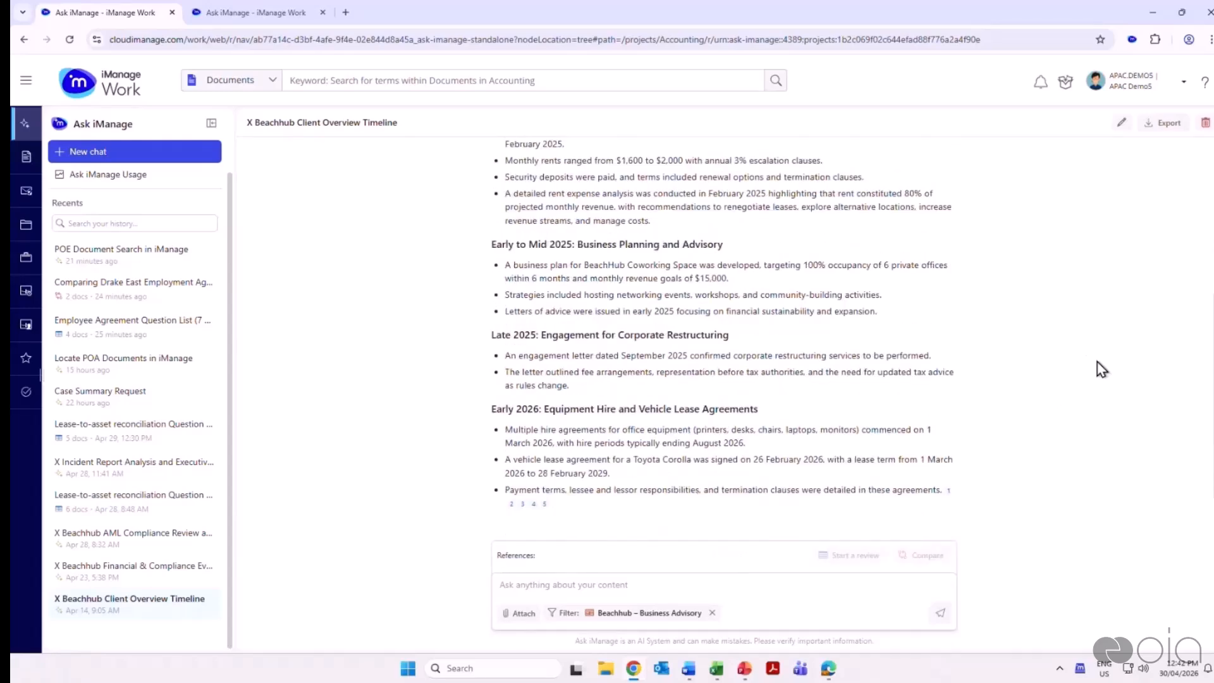
pyautogui.scroll(3, 1100, 370)
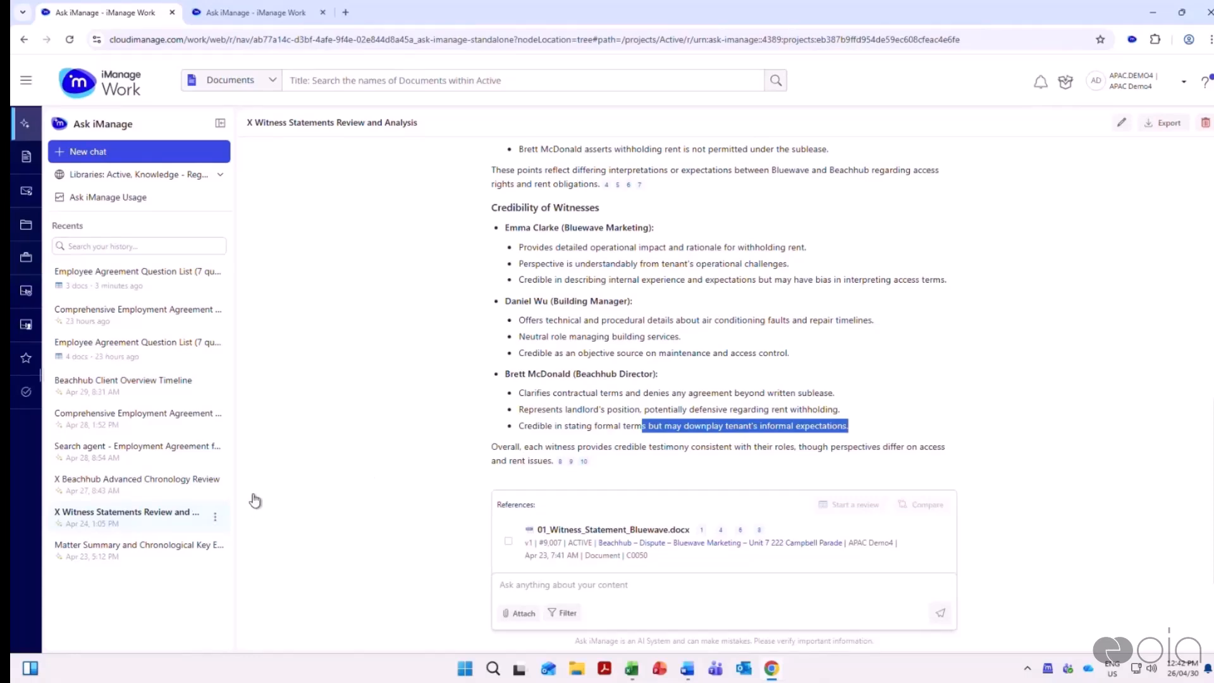
# Open the saved chat "X Beachhub Advanced Chronology Review" and go back from its references to the original prompt
pyautogui.click(158, 494)
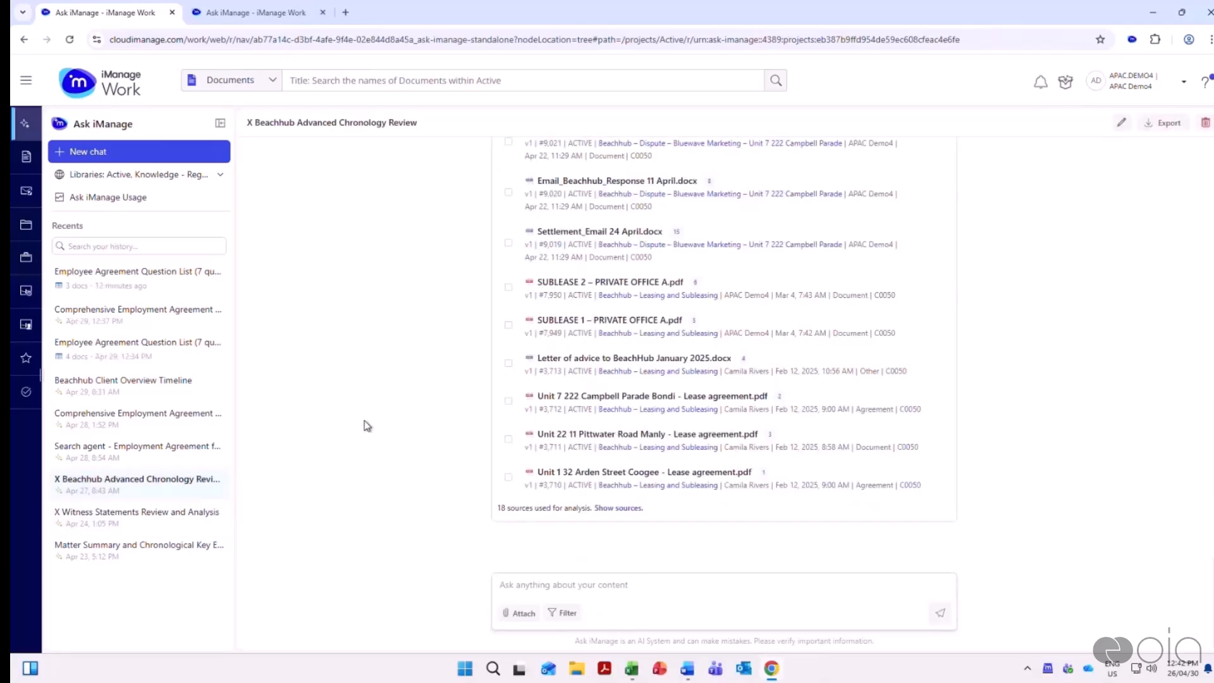
pyautogui.scroll(10, 377, 419)
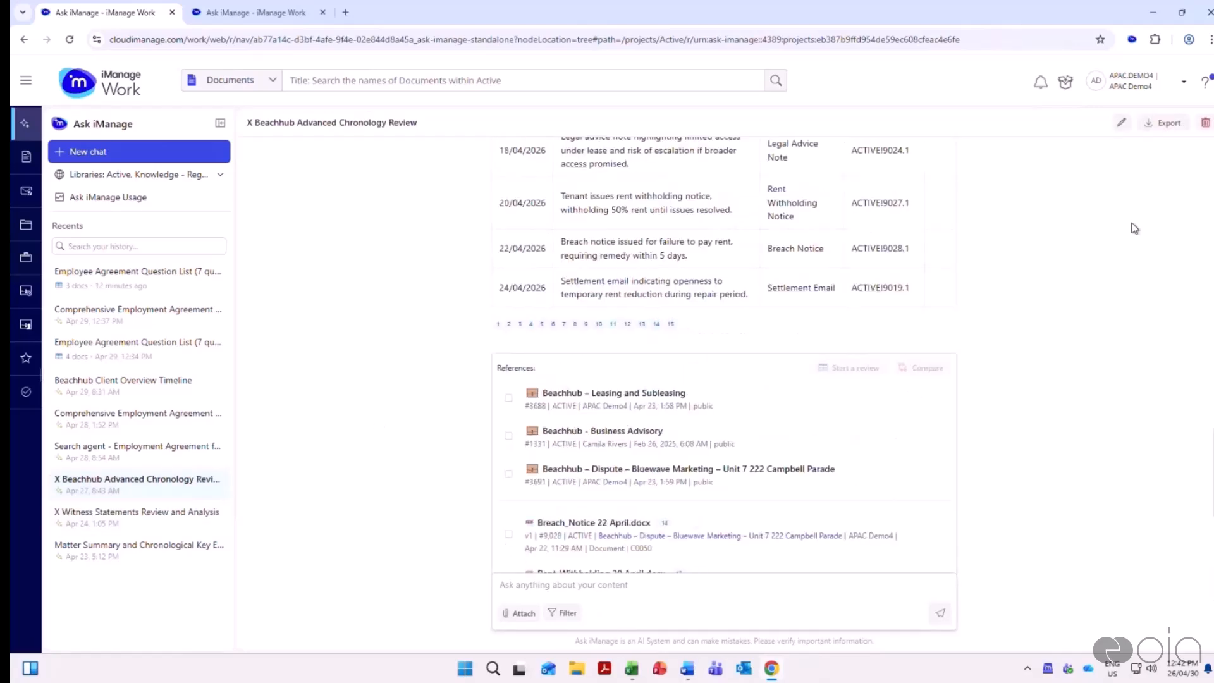
pyautogui.scroll(1, 1204, 468)
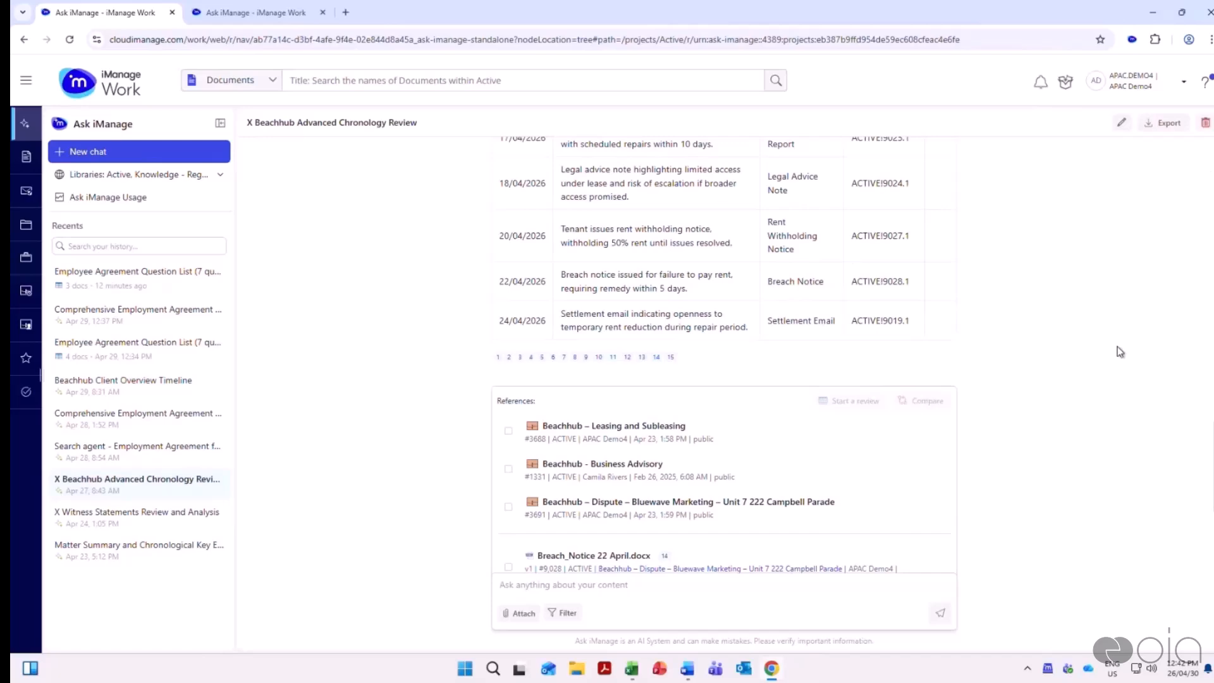
pyautogui.scroll(15, 1117, 352)
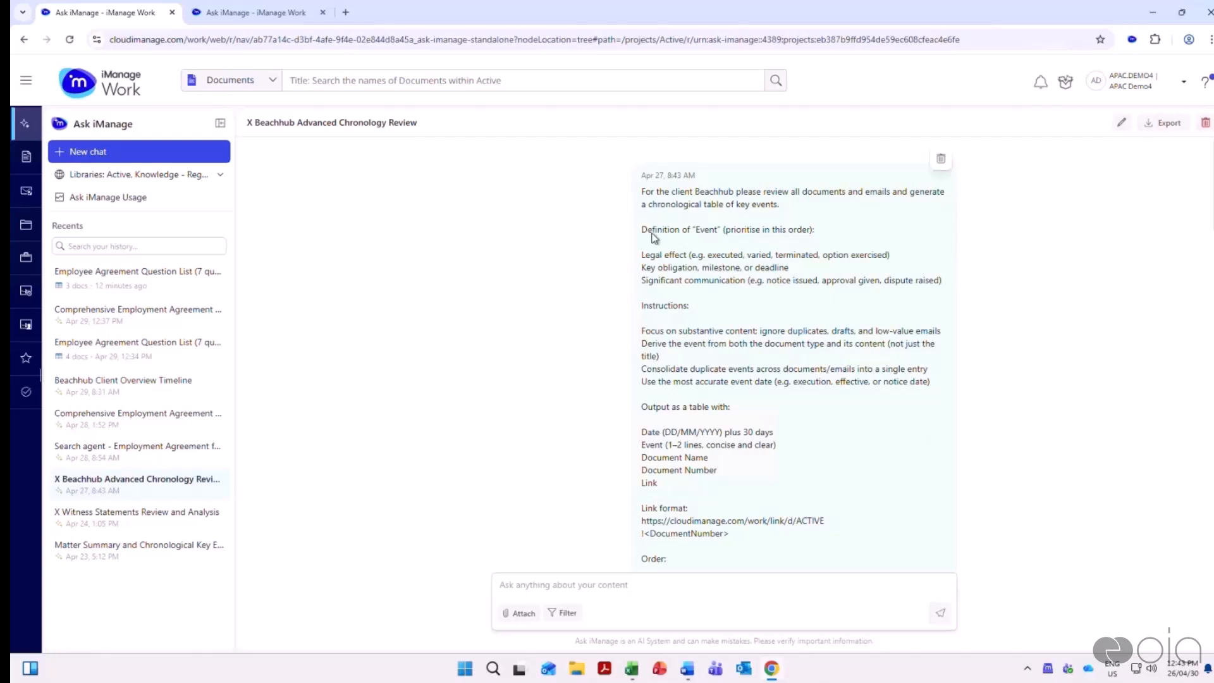
# Highlight the prompt's request for a chronological table of key events and its three prioritised event definitions
pyautogui.moveTo(640, 192); pyautogui.dragTo(807, 209)
pyautogui.click(822, 210)
pyautogui.moveTo(646, 205); pyautogui.dragTo(803, 205)
pyautogui.click(804, 206)
pyautogui.moveTo(641, 256); pyautogui.dragTo(949, 284)
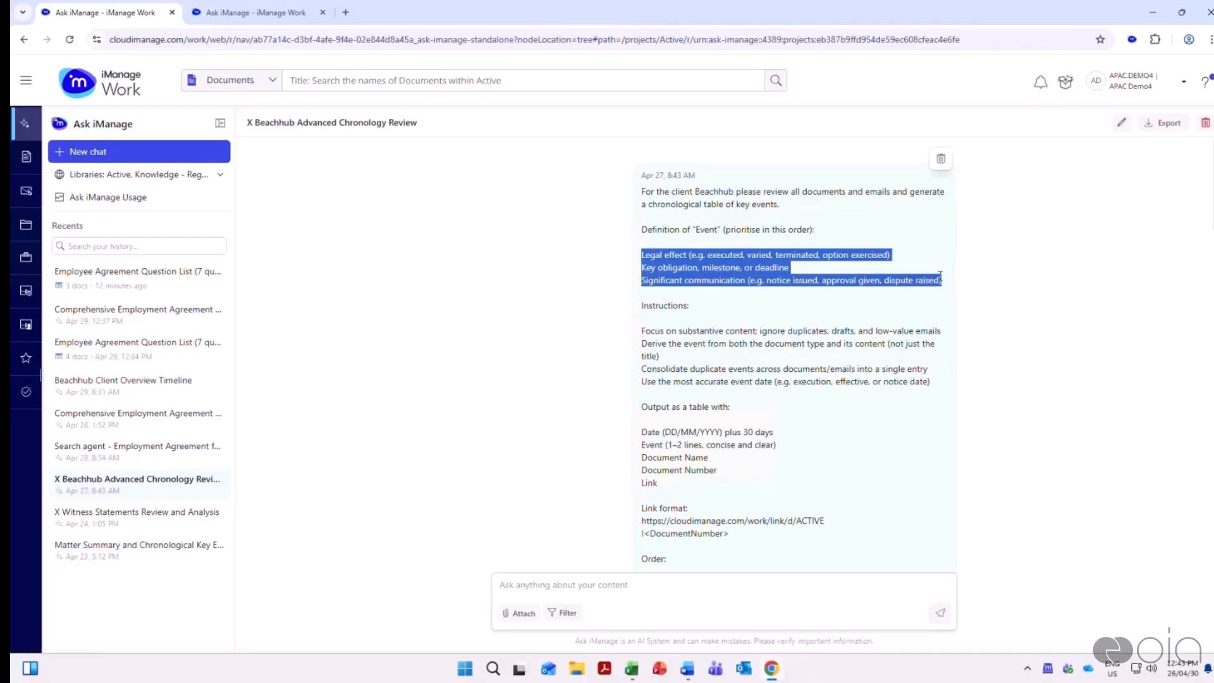
pyautogui.click(938, 273)
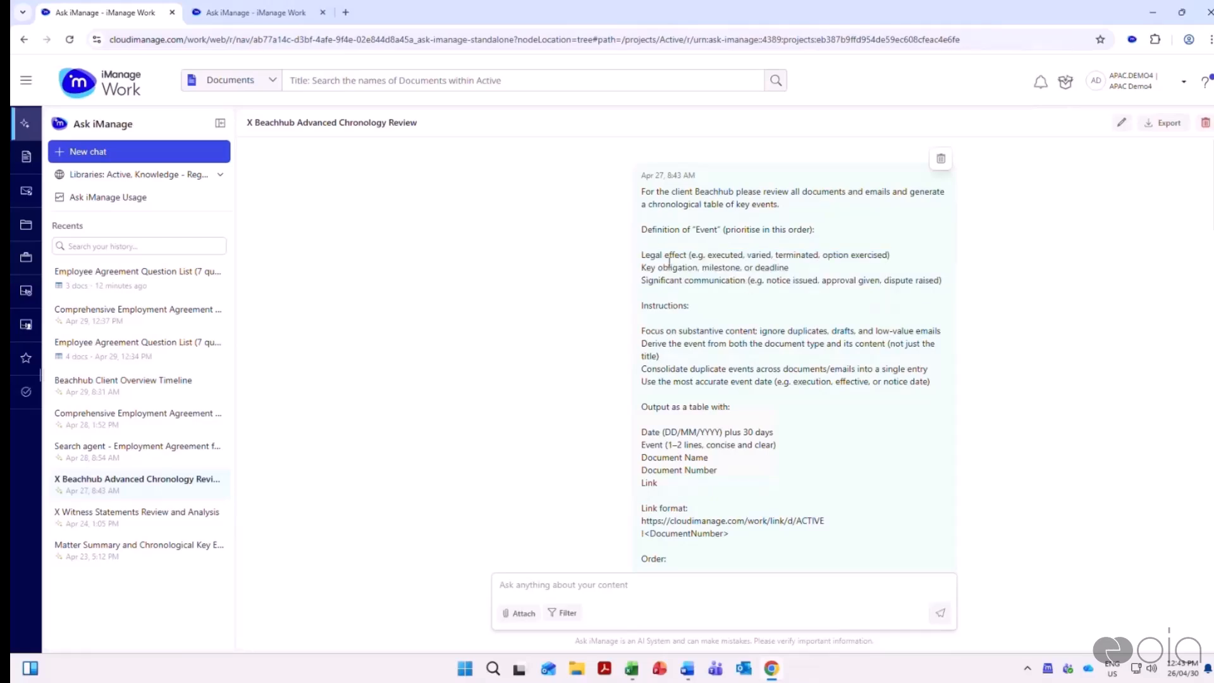
pyautogui.moveTo(707, 255); pyautogui.dragTo(822, 255)
pyautogui.moveTo(650, 268); pyautogui.dragTo(822, 271)
pyautogui.click(761, 306)
pyautogui.moveTo(654, 280); pyautogui.dragTo(763, 280)
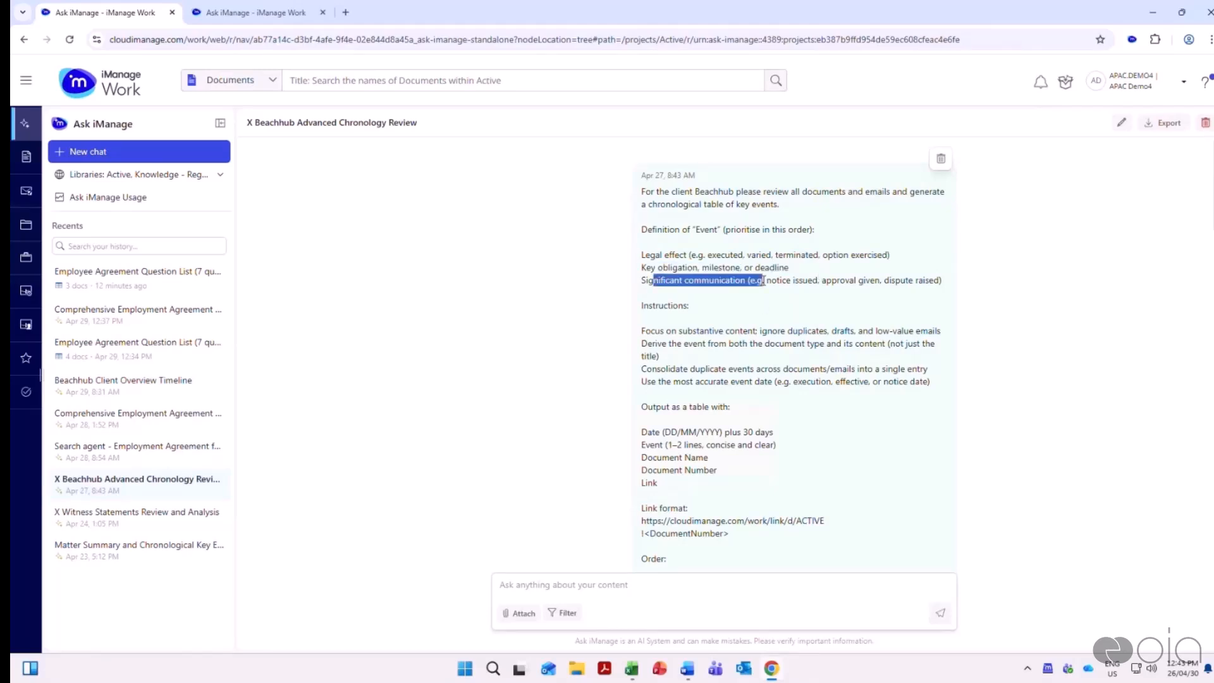
# Highlight the prompt's instruction to ignore duplicates, the requested table columns and the document link format
pyautogui.scroll(-1, 884, 305)
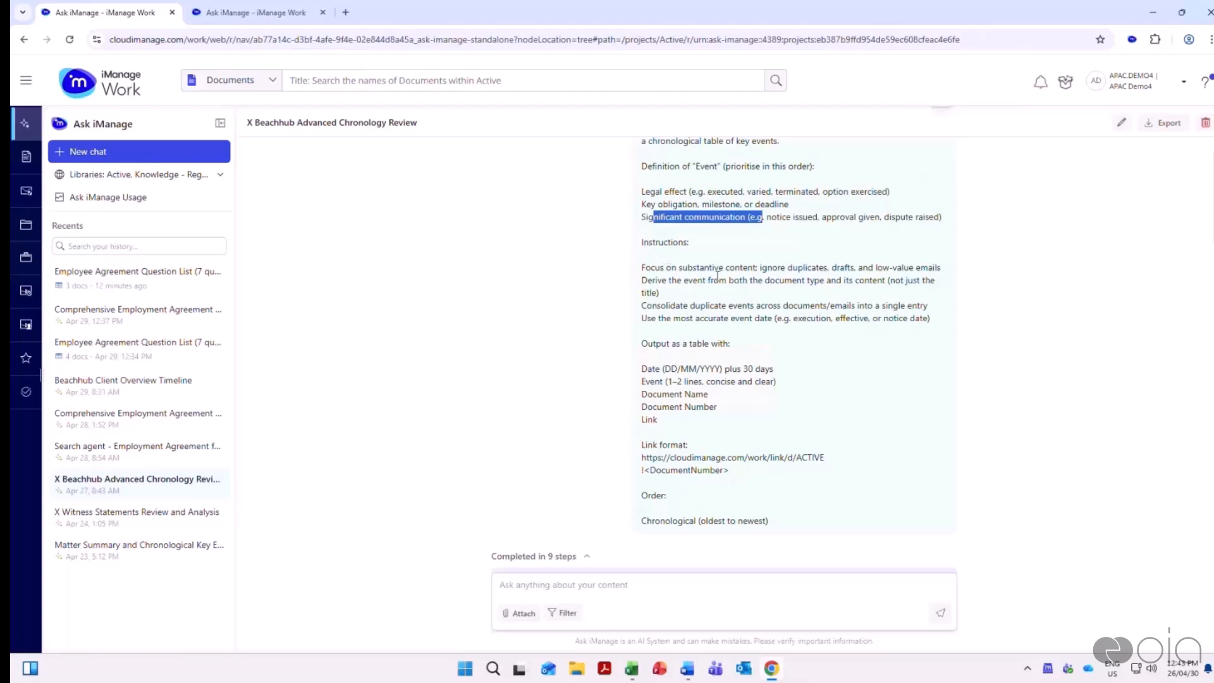
pyautogui.click(820, 268)
pyautogui.moveTo(824, 268); pyautogui.dragTo(752, 268)
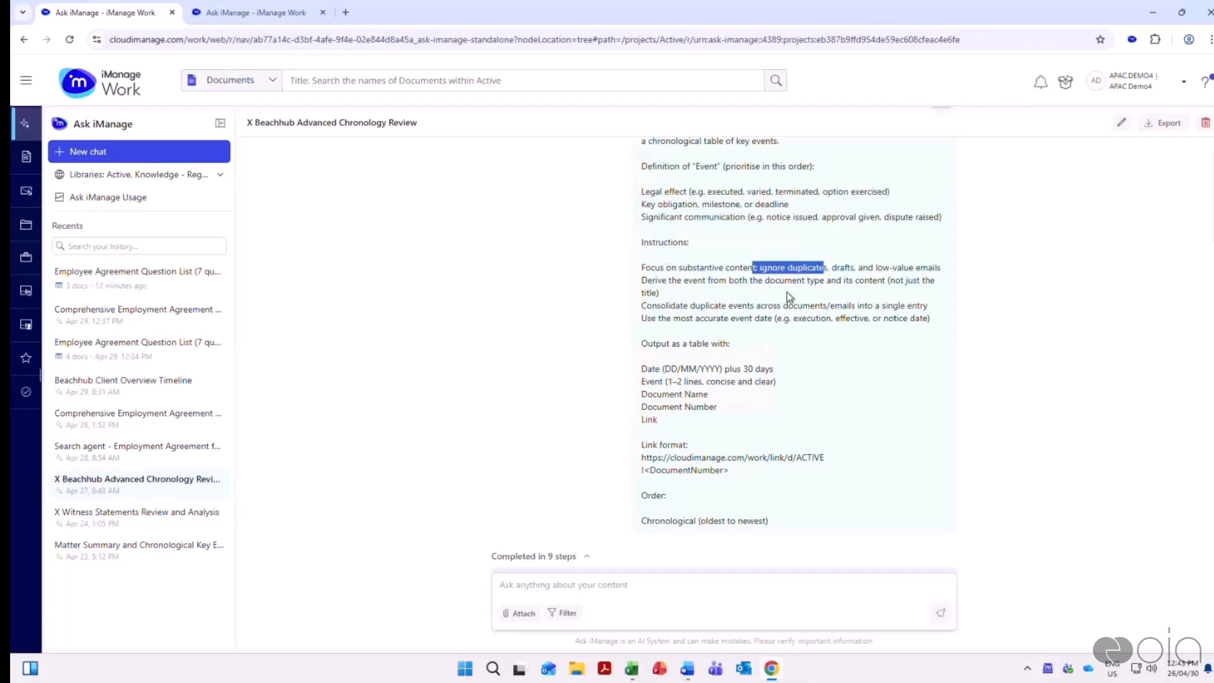
pyautogui.scroll(-1, 893, 326)
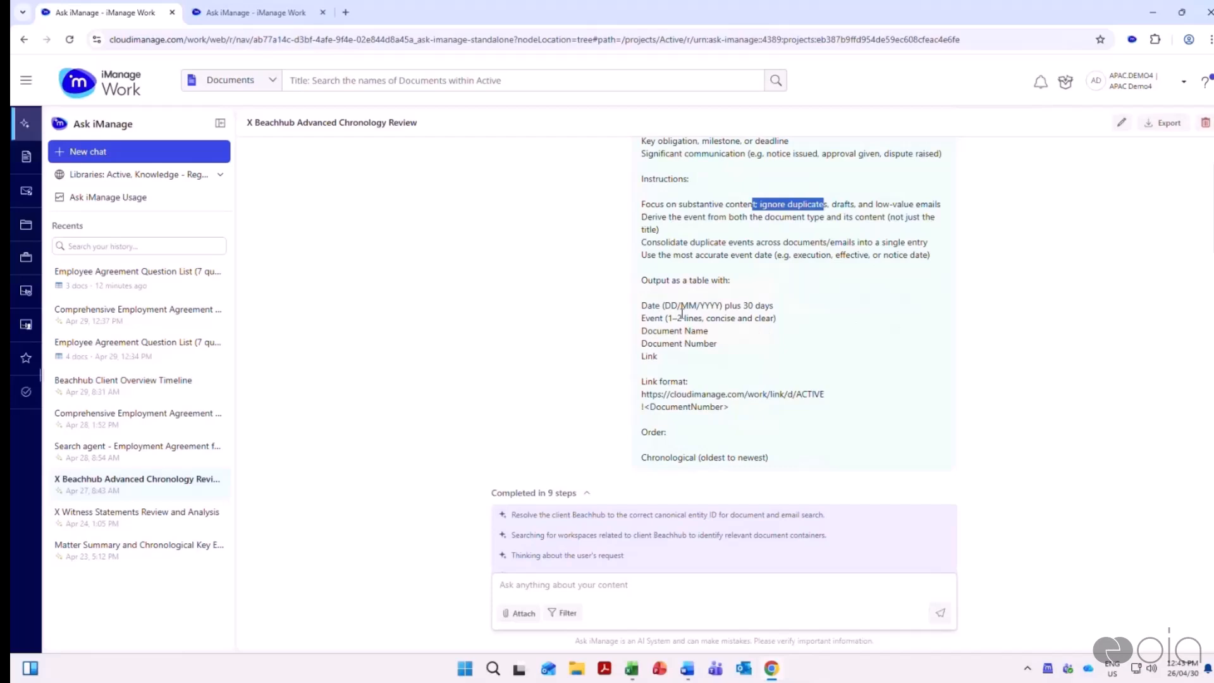
pyautogui.moveTo(640, 305); pyautogui.dragTo(708, 356)
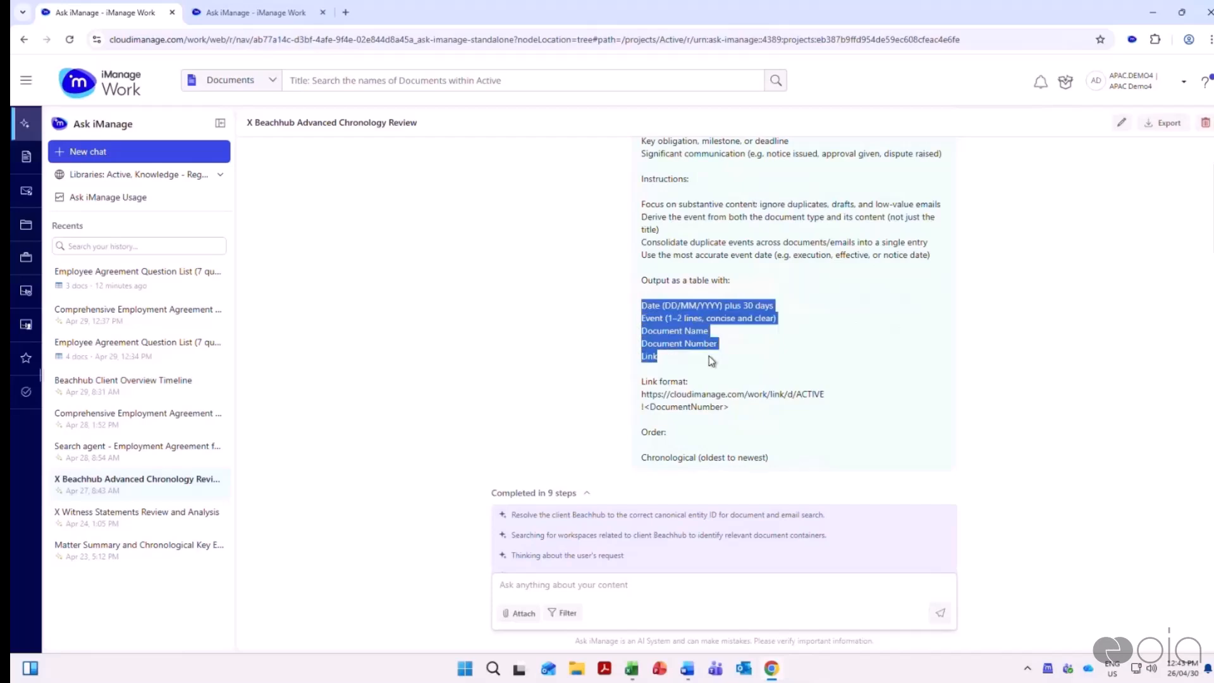
pyautogui.click(708, 355)
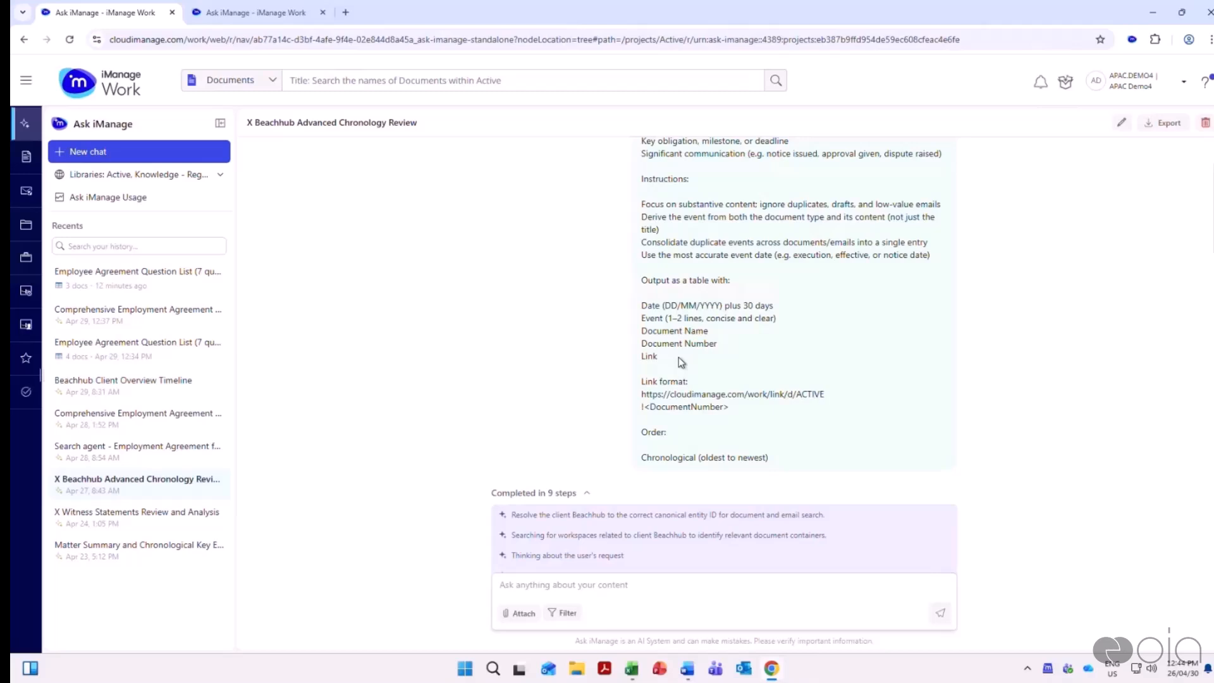
pyautogui.moveTo(643, 395); pyautogui.dragTo(765, 412)
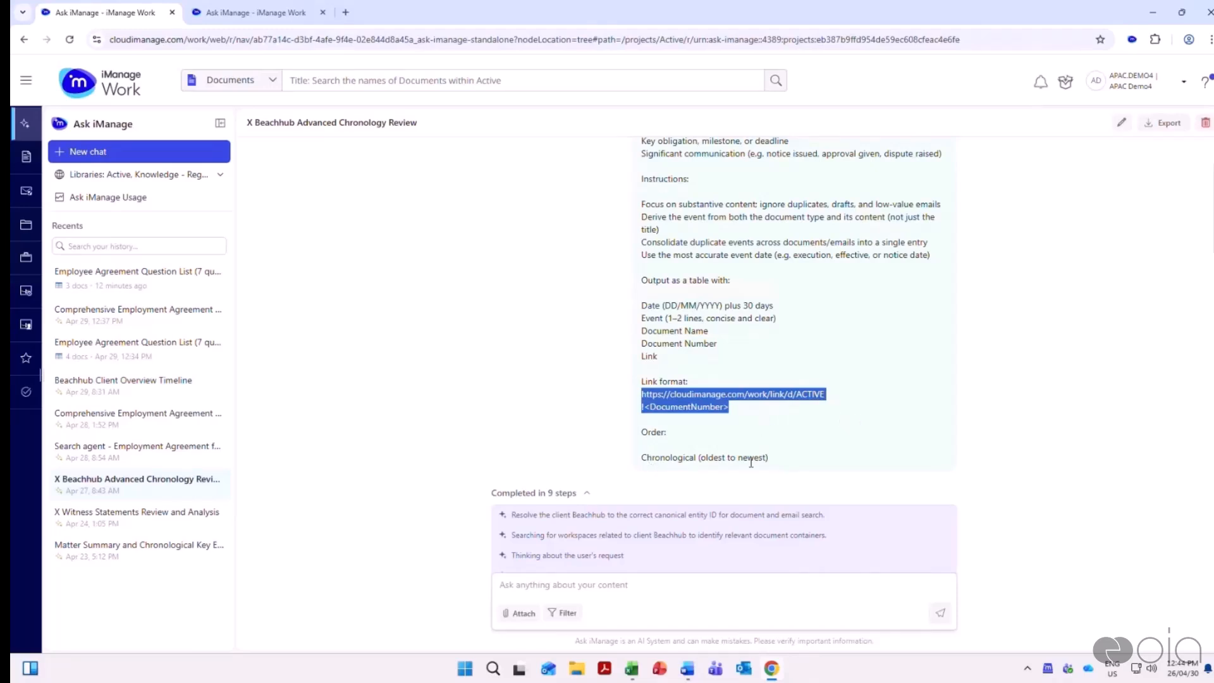
# Review the reasoning steps and the generated chronological table of key events for Beachhub
pyautogui.scroll(-5, 864, 397)
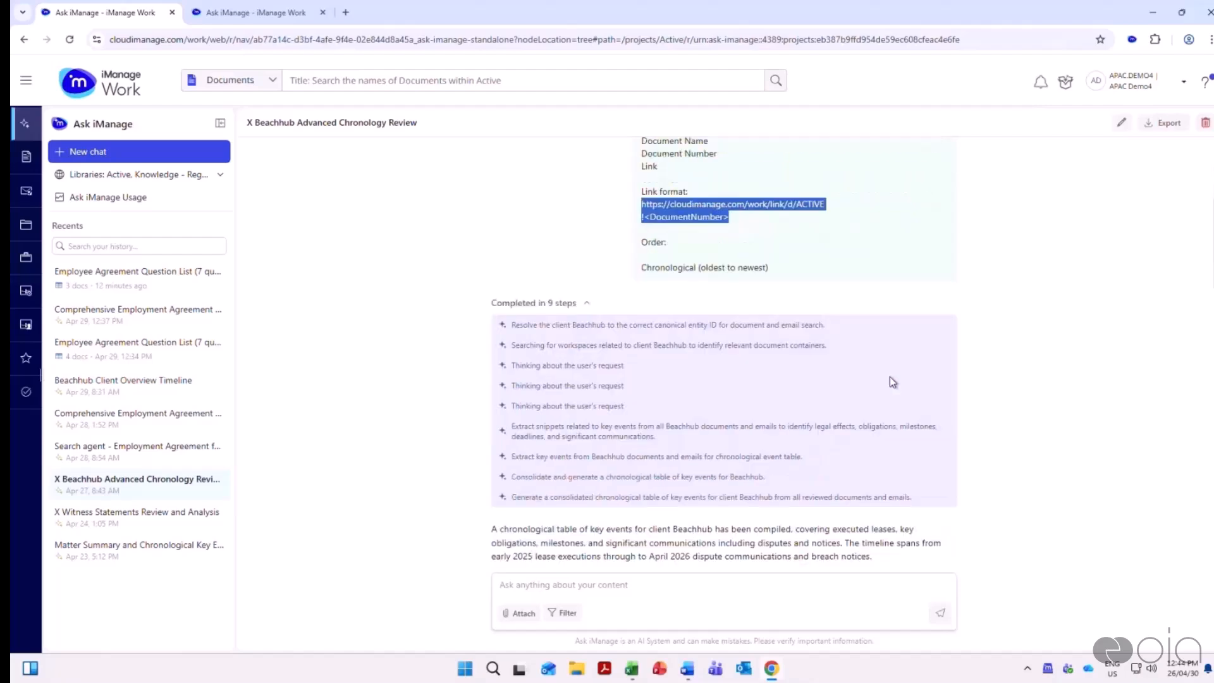
pyautogui.scroll(-5, 892, 377)
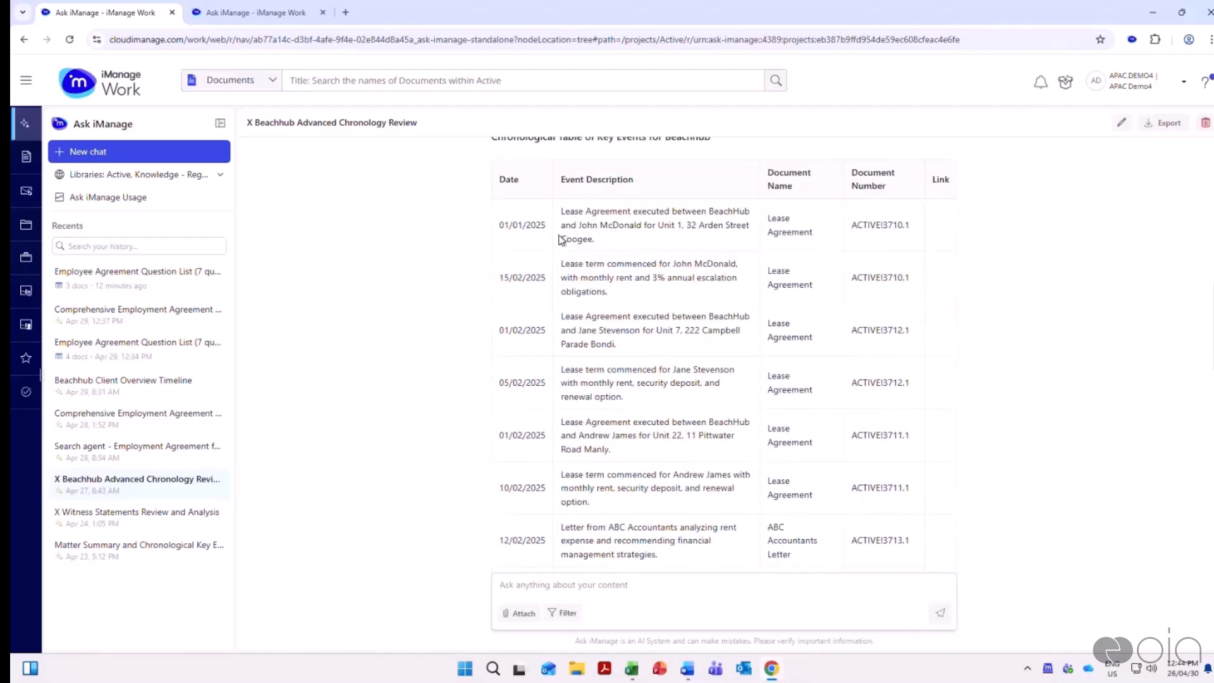
pyautogui.scroll(-1, 616, 243)
pyautogui.scroll(1, 778, 247)
pyautogui.scroll(-4, 886, 379)
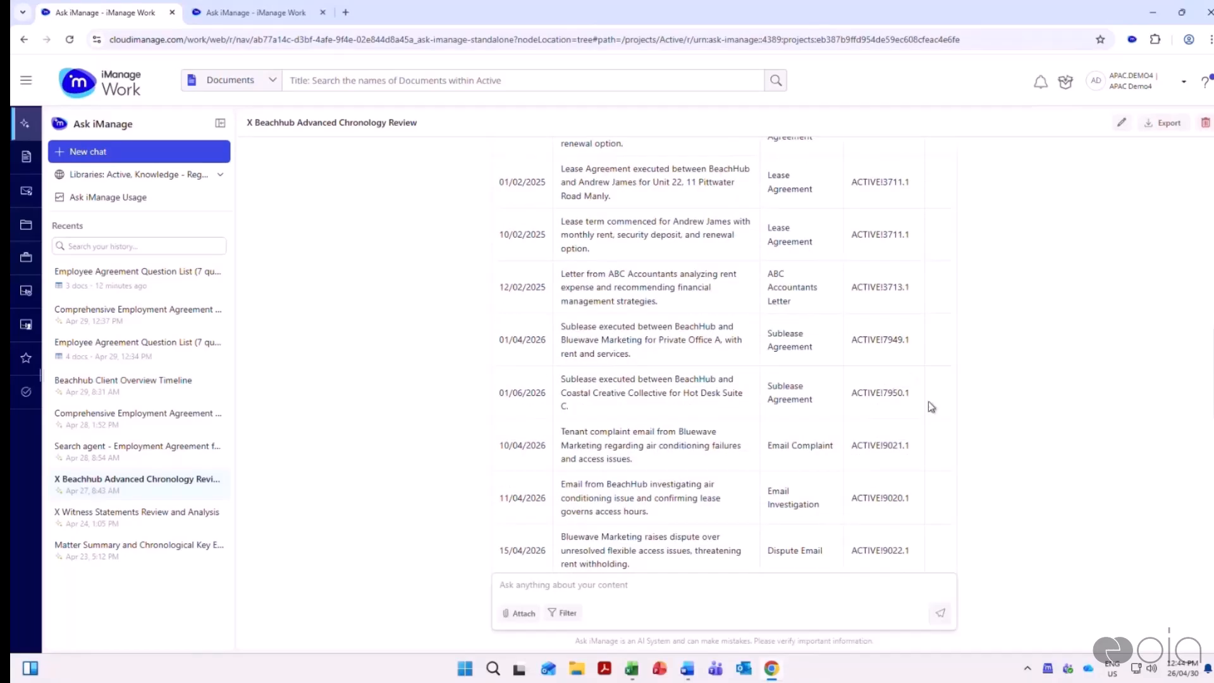
# Switch to the Book1 workbook in Excel and open the document link for the 10/05/2026 tenant complaint
pyautogui.moveTo(637, 667)
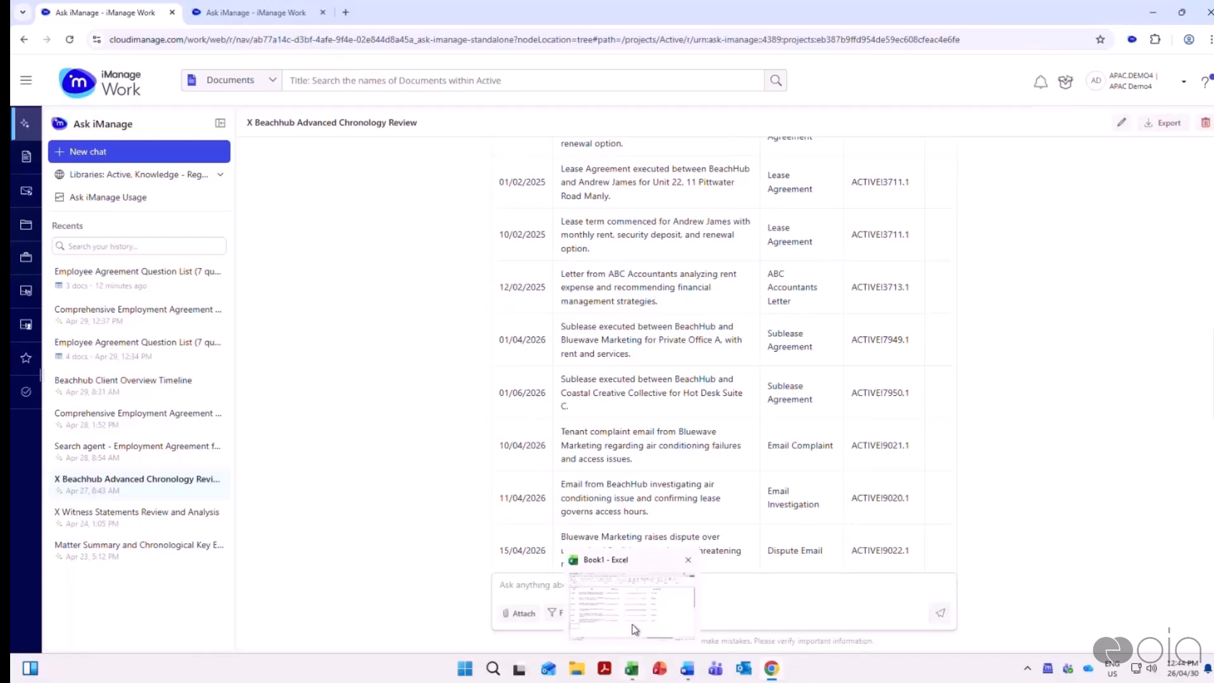
pyautogui.click(600, 596)
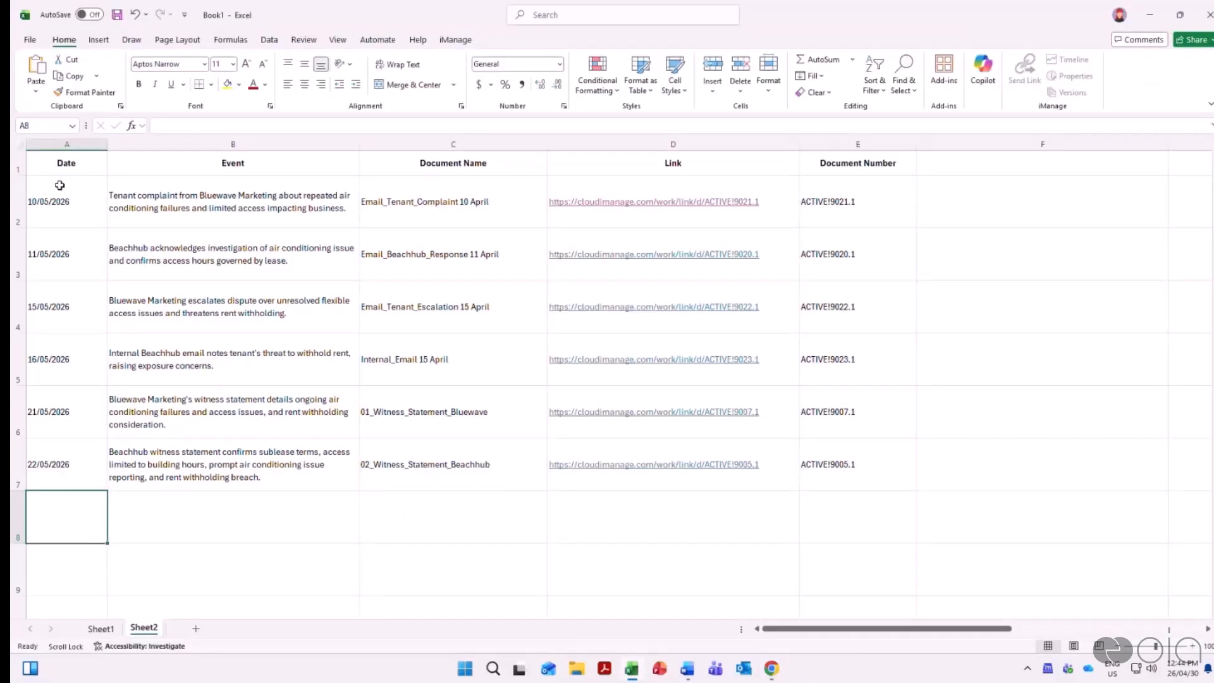
pyautogui.click(638, 201)
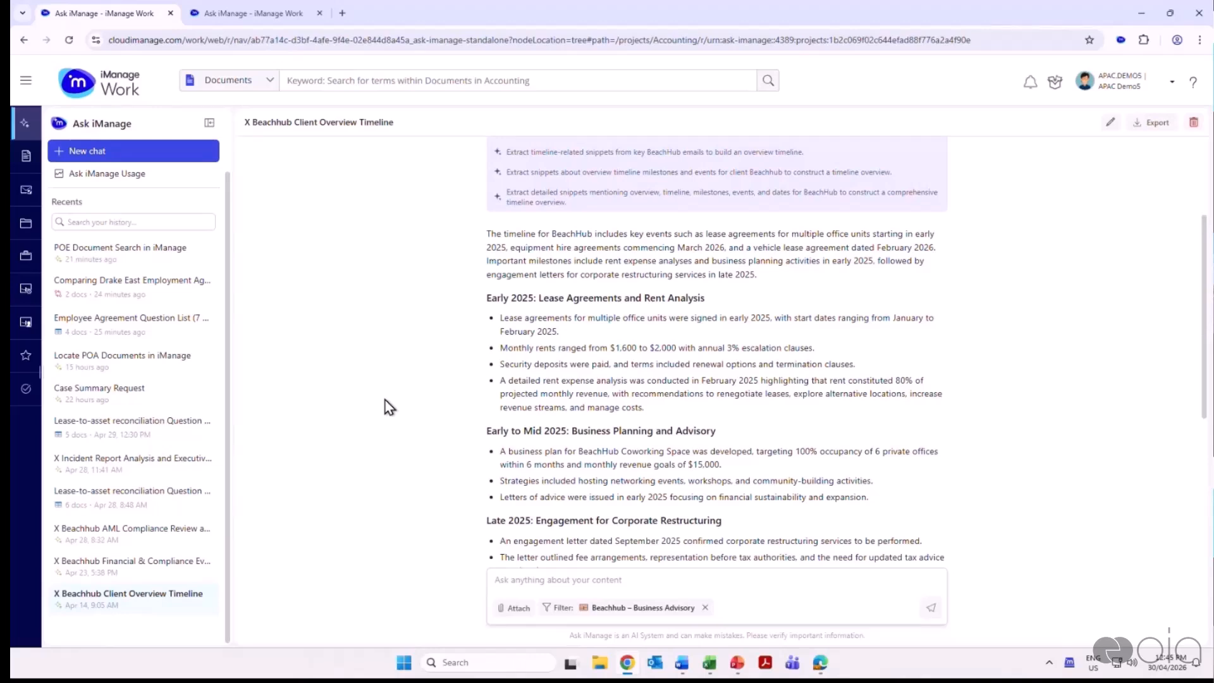
# Open the saved chat "X Beachhub AML Compliance Review and Risk Assessment" and go back to its original prompt
pyautogui.click(133, 538)
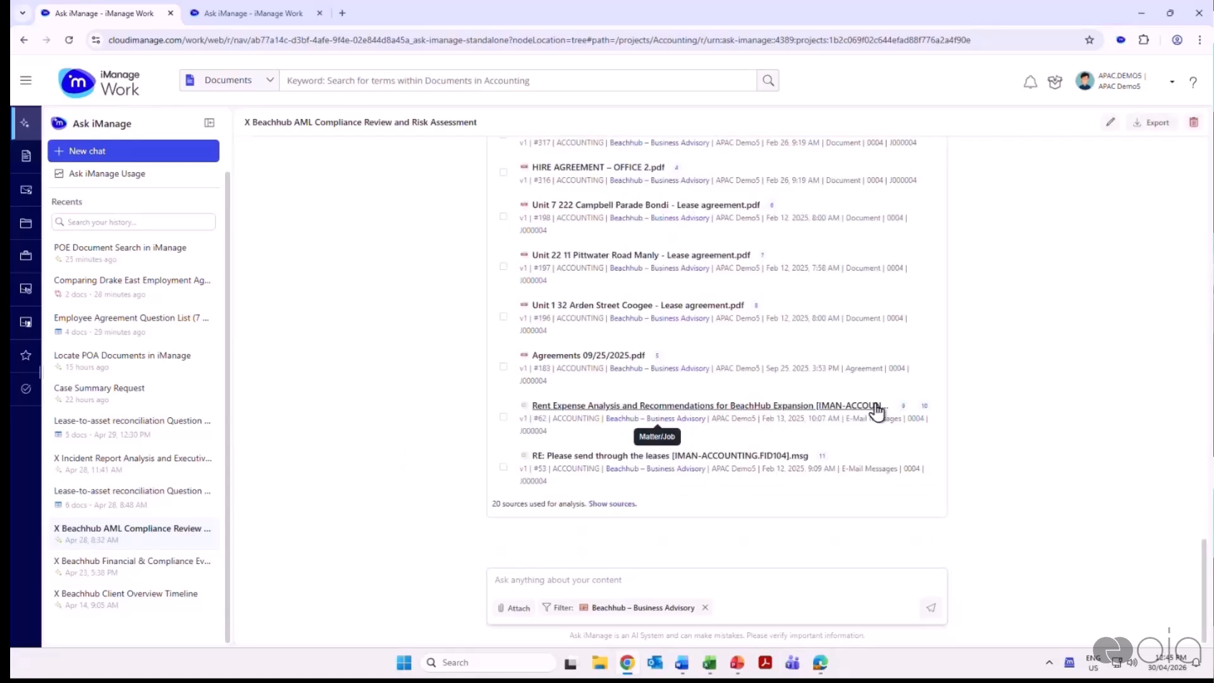
pyautogui.scroll(15, 1011, 429)
pyautogui.scroll(5, 1033, 434)
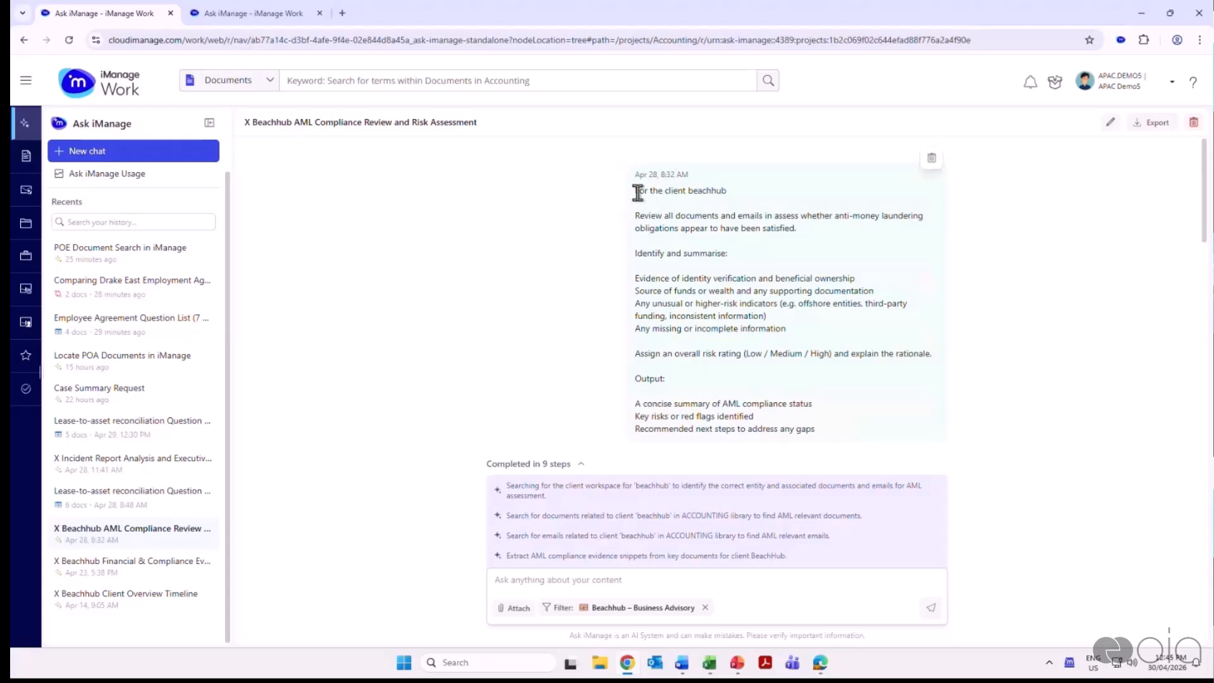
# Highlight the prompt's Beachhub client reference and its instruction to review all documents and emails for anti-money laundering obligations
pyautogui.moveTo(635, 190); pyautogui.dragTo(744, 205)
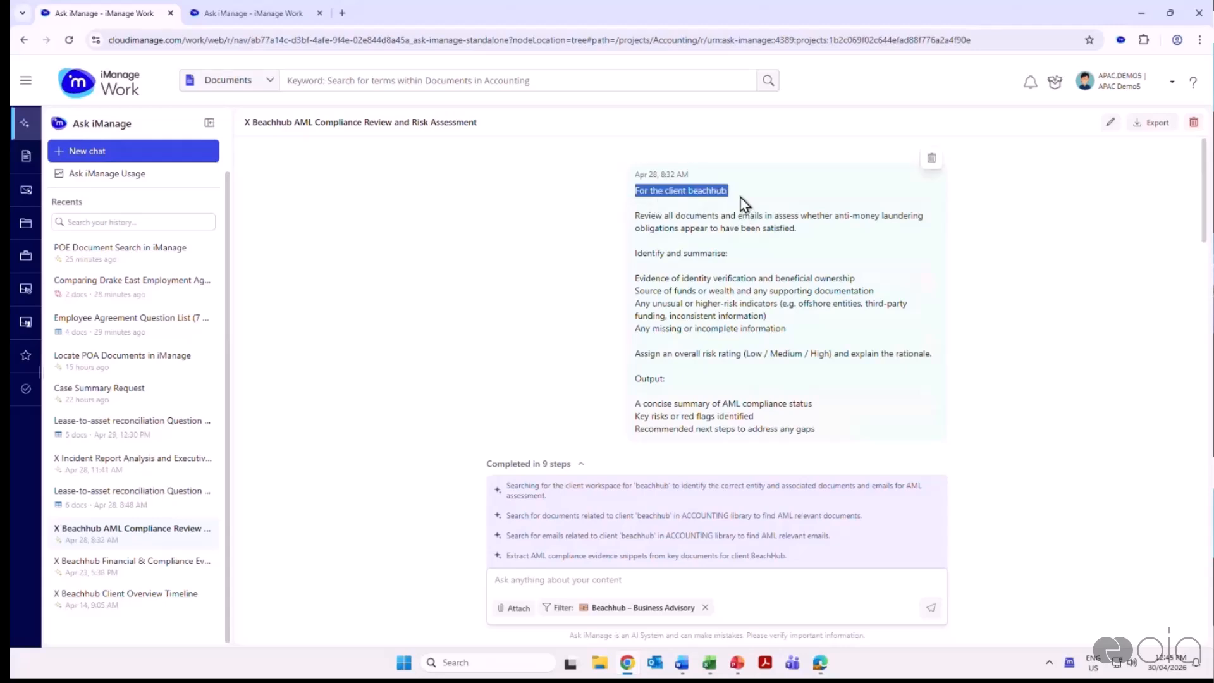
pyautogui.doubleClick(718, 191)
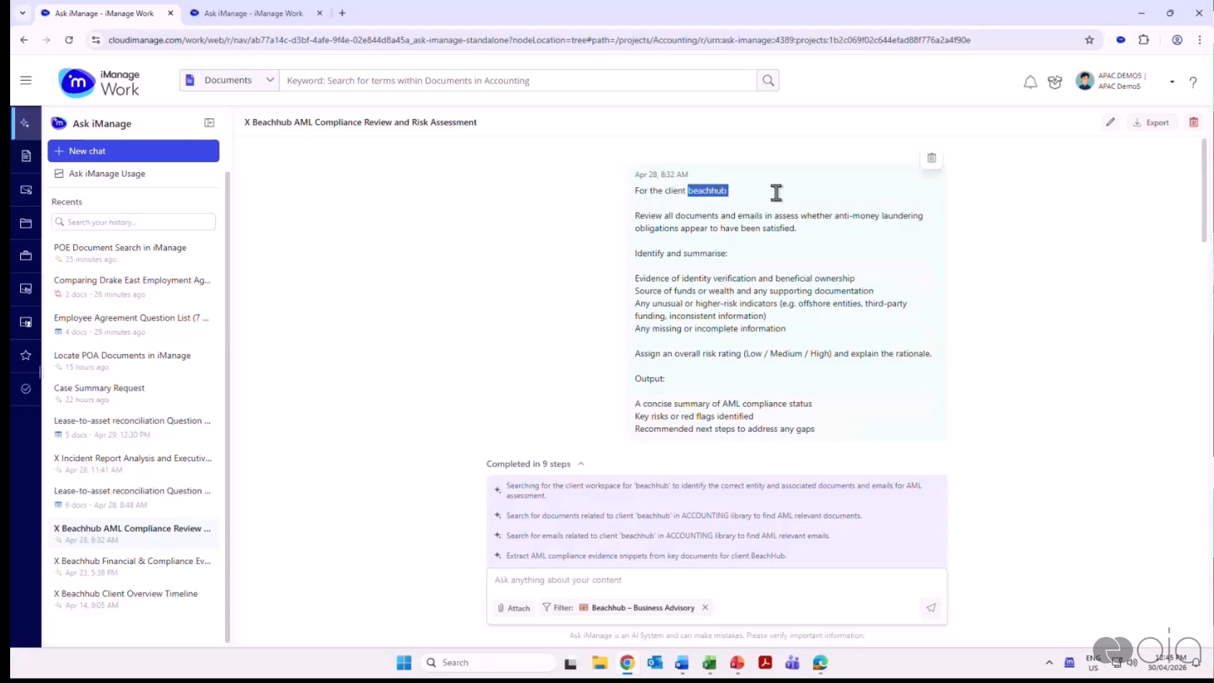
pyautogui.doubleClick(672, 191)
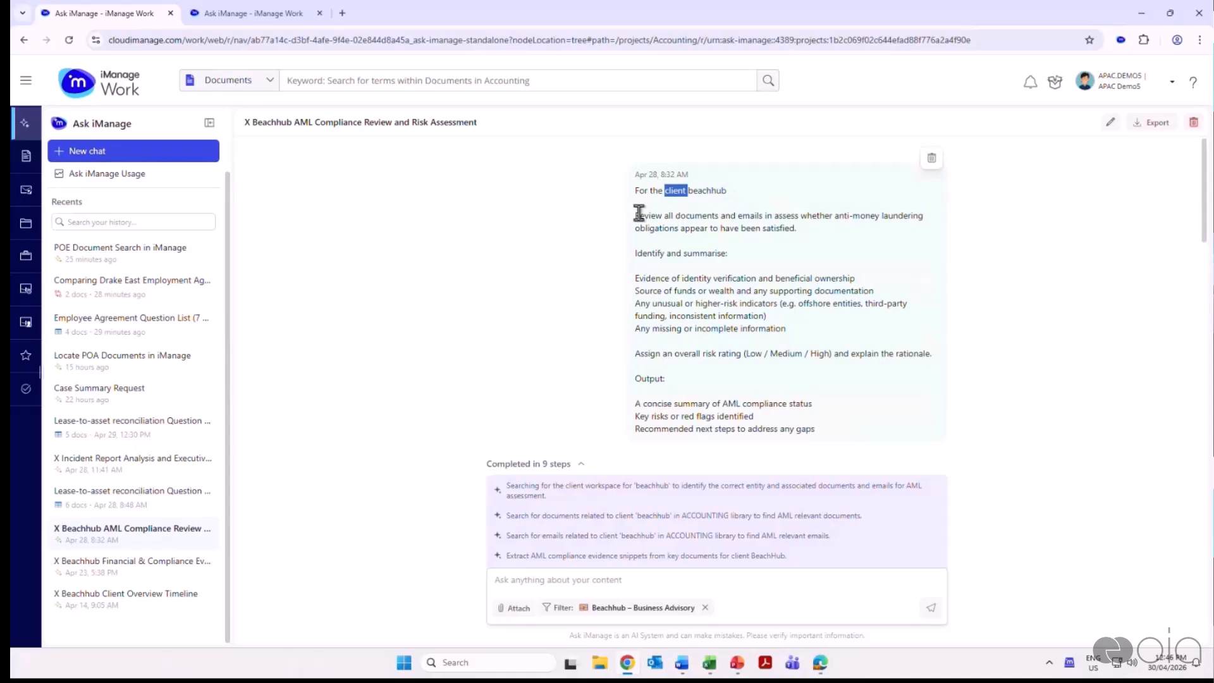
pyautogui.moveTo(634, 215); pyautogui.dragTo(827, 237)
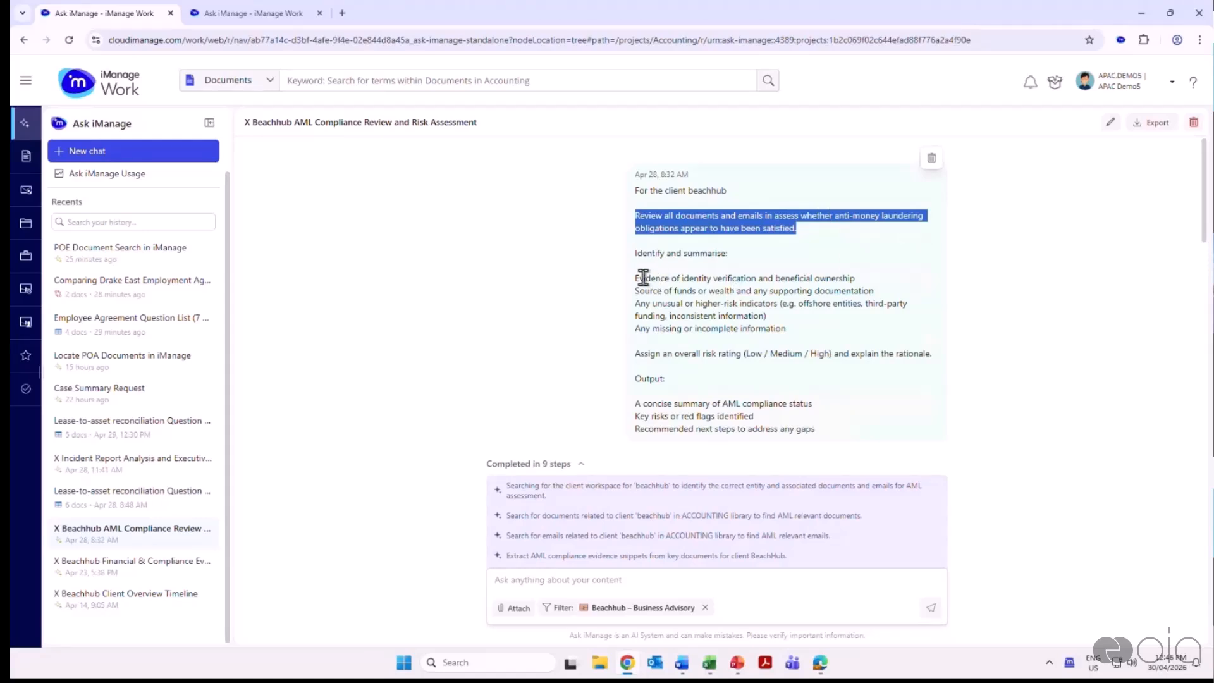
# Highlight the prompt's list of items to identify and summarise, and its requested AML status summary and key risks outputs
pyautogui.moveTo(634, 279); pyautogui.dragTo(802, 328)
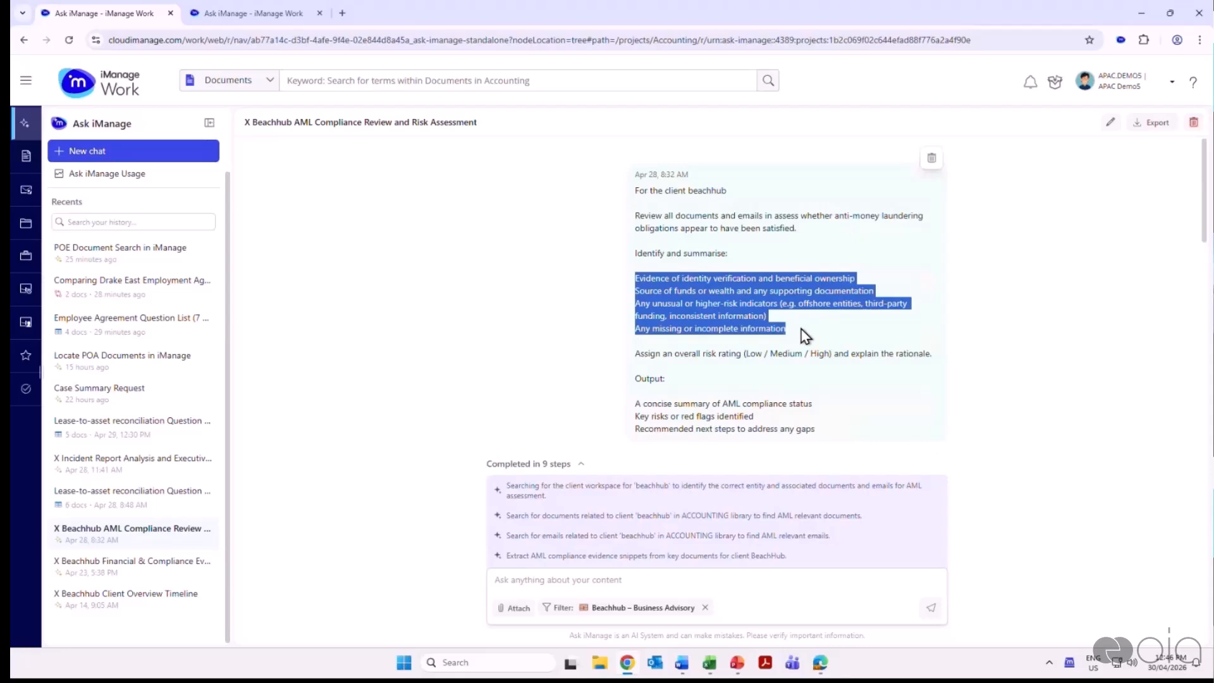
pyautogui.click(802, 329)
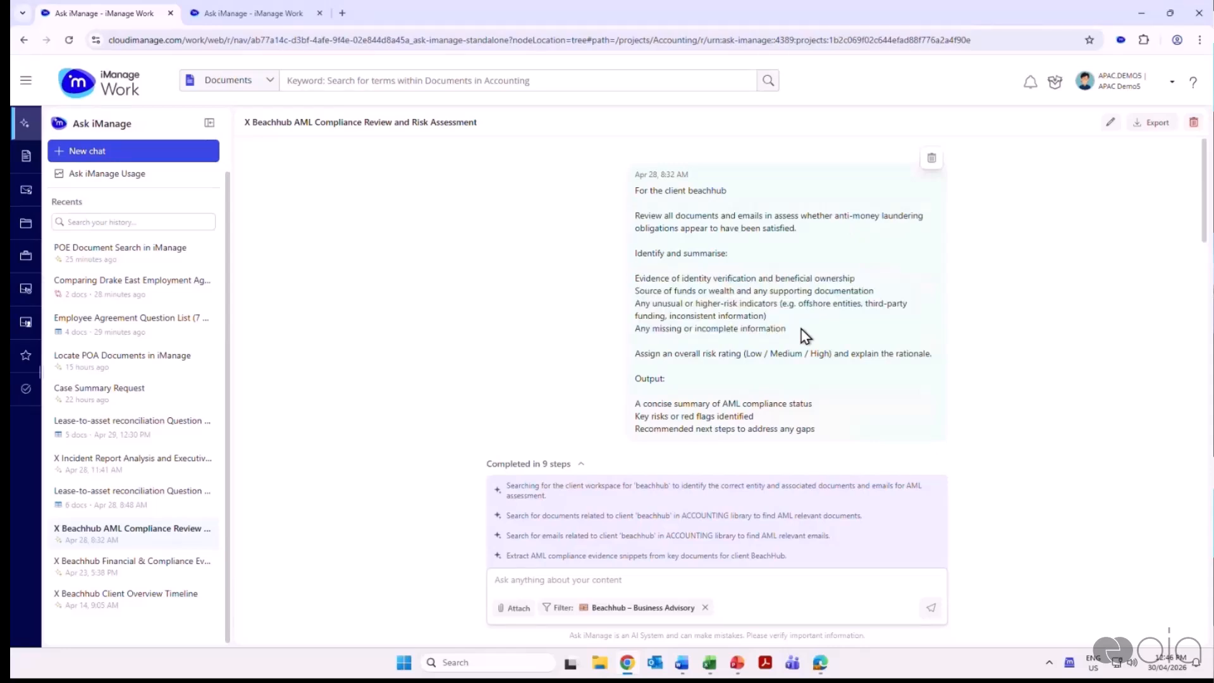
pyautogui.moveTo(652, 305); pyautogui.dragTo(908, 305)
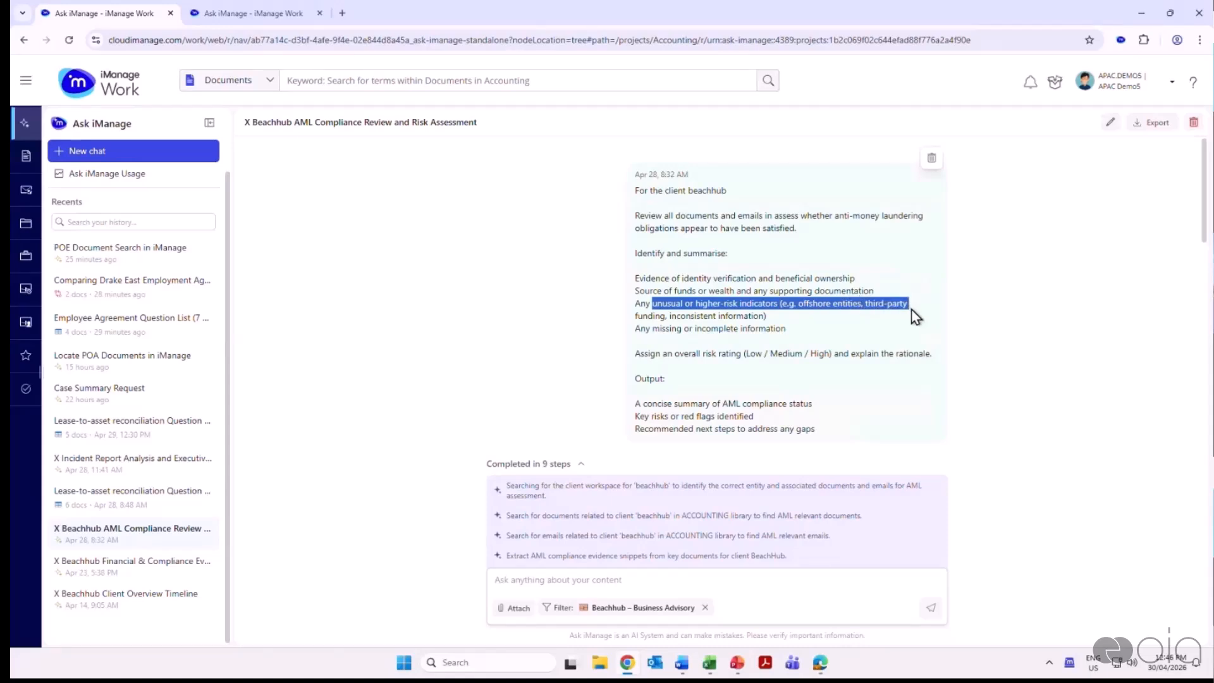
pyautogui.scroll(-1, 994, 322)
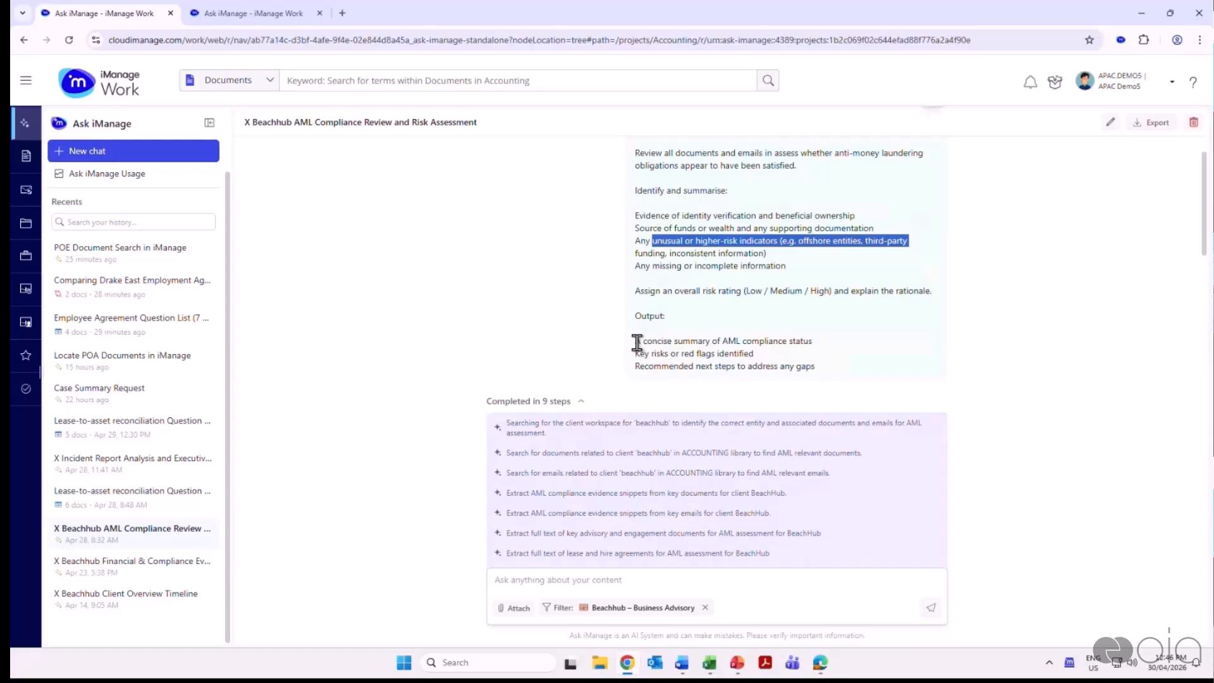
pyautogui.moveTo(637, 342); pyautogui.dragTo(843, 344)
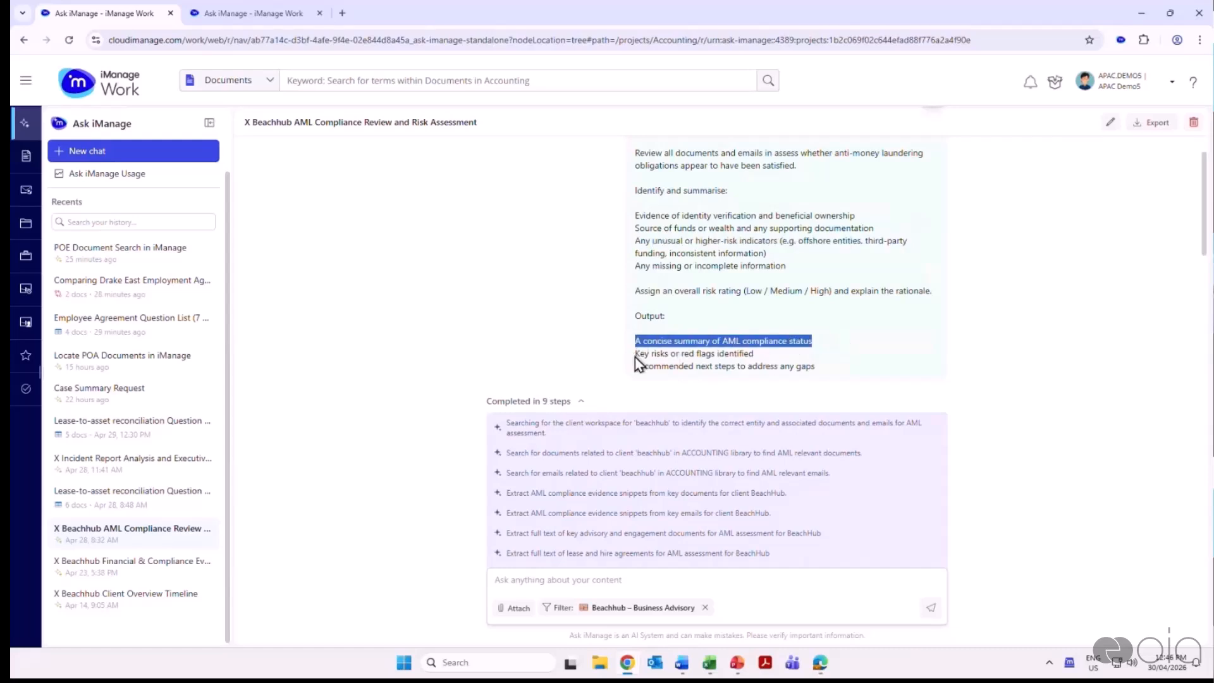
pyautogui.moveTo(635, 356); pyautogui.dragTo(798, 353)
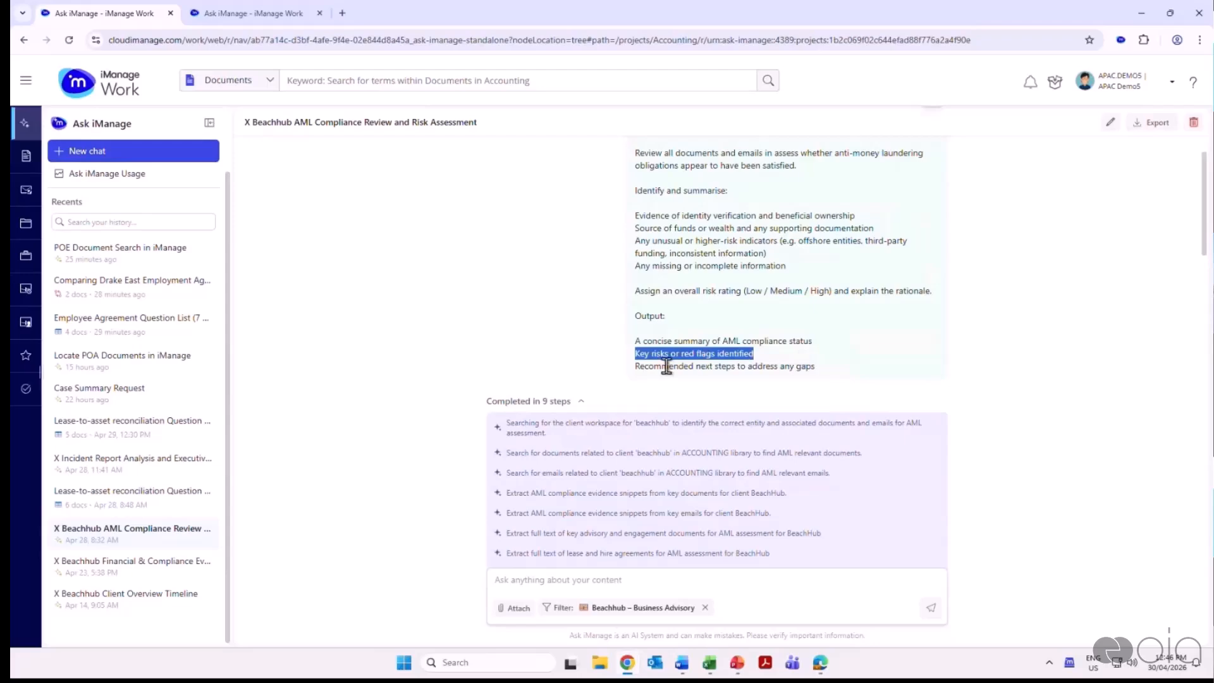
# Highlight the reasoning steps listed between the AML prompt and the generated answer
pyautogui.scroll(-1, 949, 351)
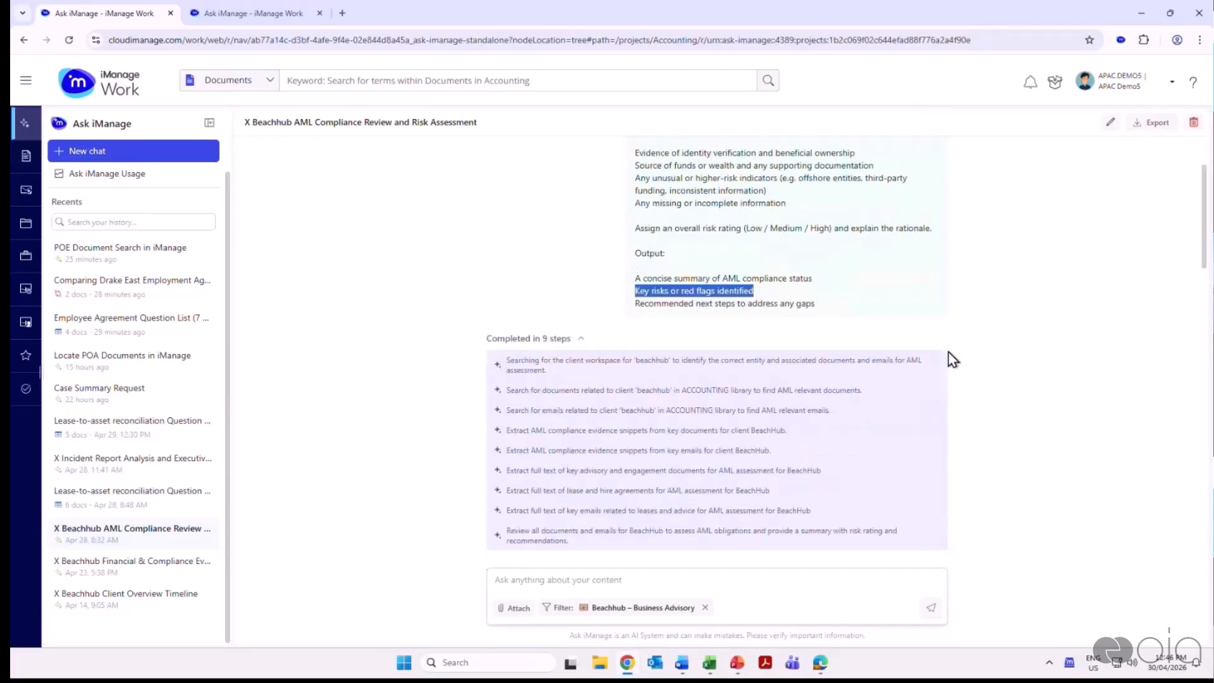
pyautogui.scroll(-3, 951, 352)
pyautogui.moveTo(505, 235); pyautogui.dragTo(654, 407)
pyautogui.scroll(-3, 1011, 382)
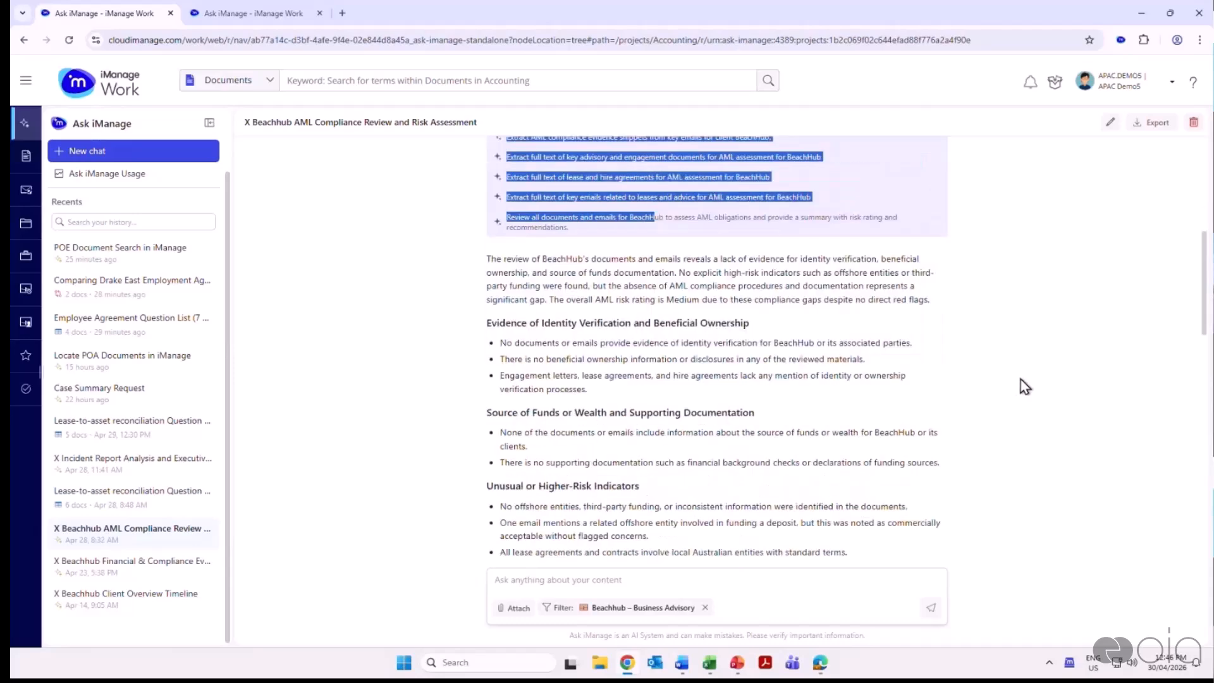
# Highlight the answer's identity verification and higher-risk indicator headings, and its finding about the offshore entity funding a deposit
pyautogui.scroll(-1, 1021, 379)
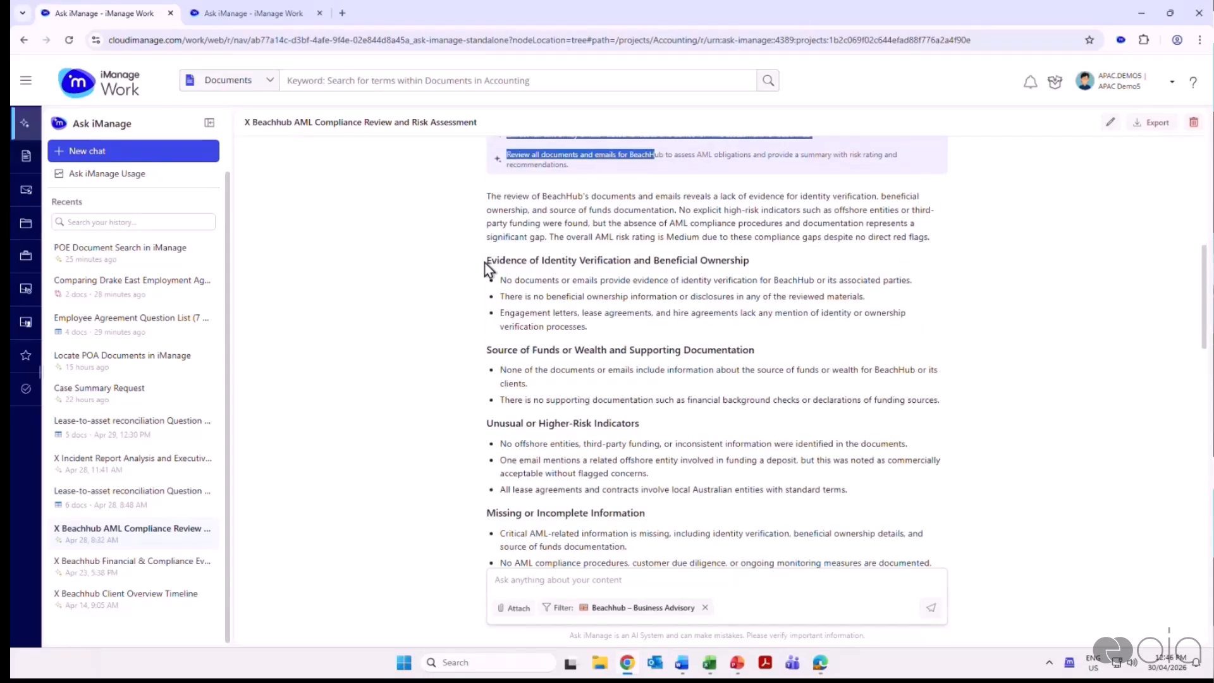
pyautogui.moveTo(486, 263); pyautogui.dragTo(634, 265)
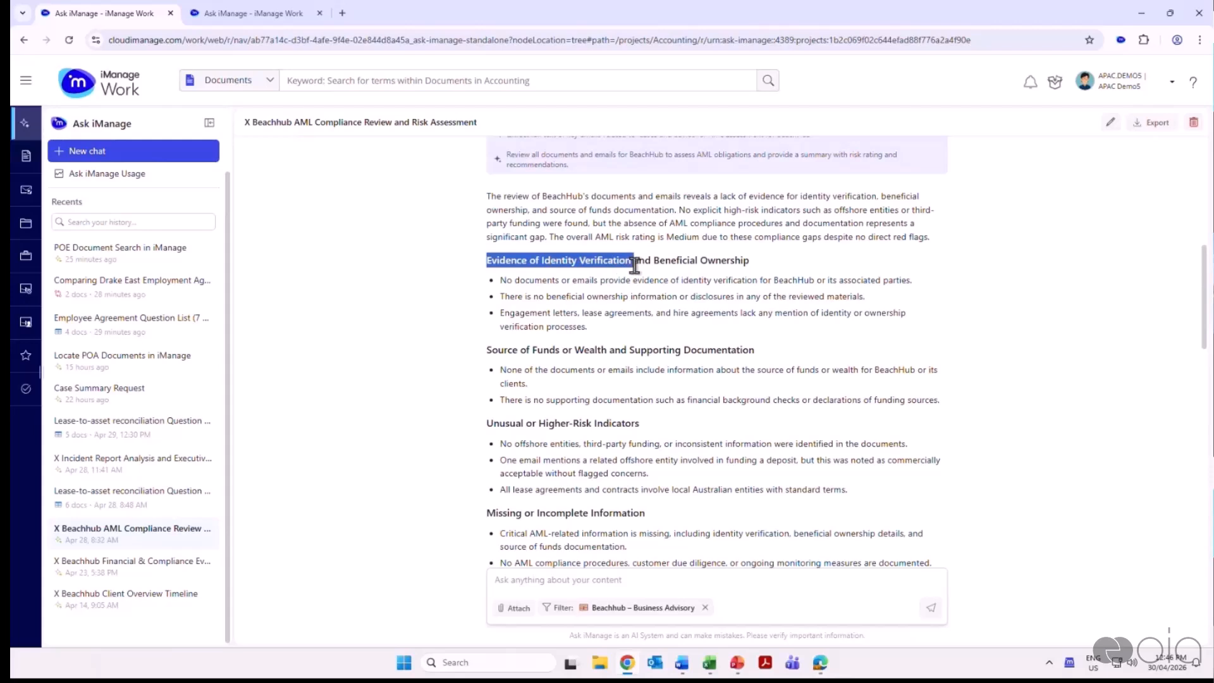
pyautogui.scroll(-1, 671, 273)
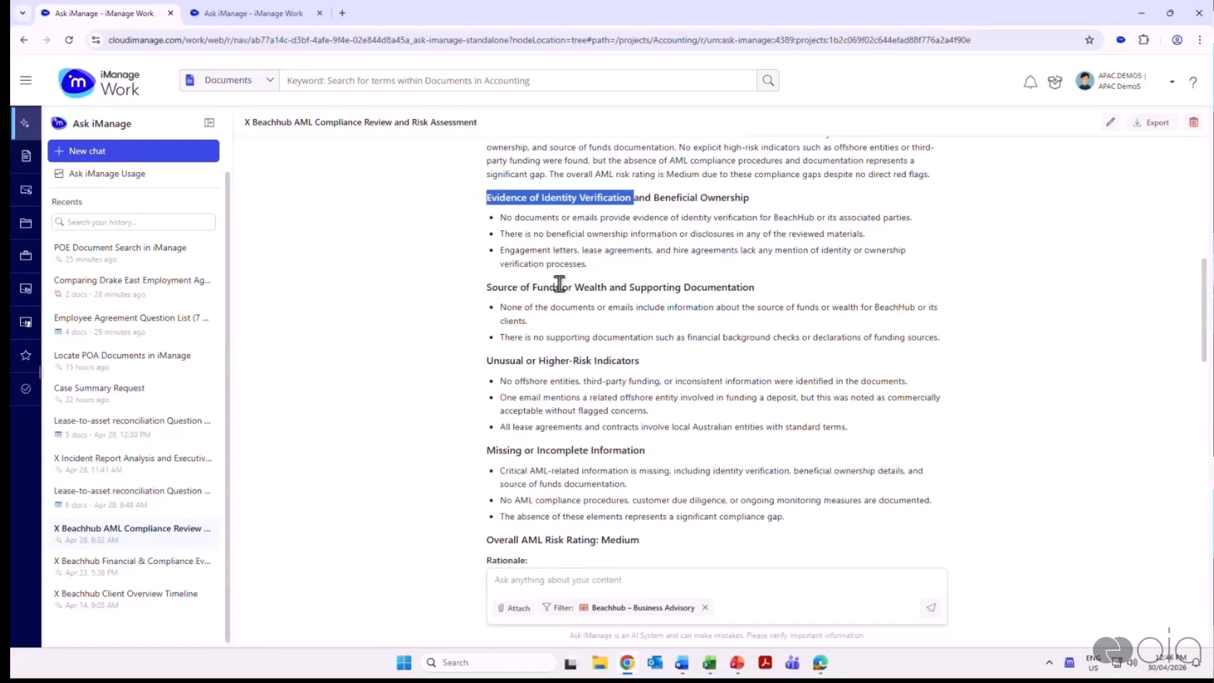
pyautogui.moveTo(486, 361); pyautogui.dragTo(666, 363)
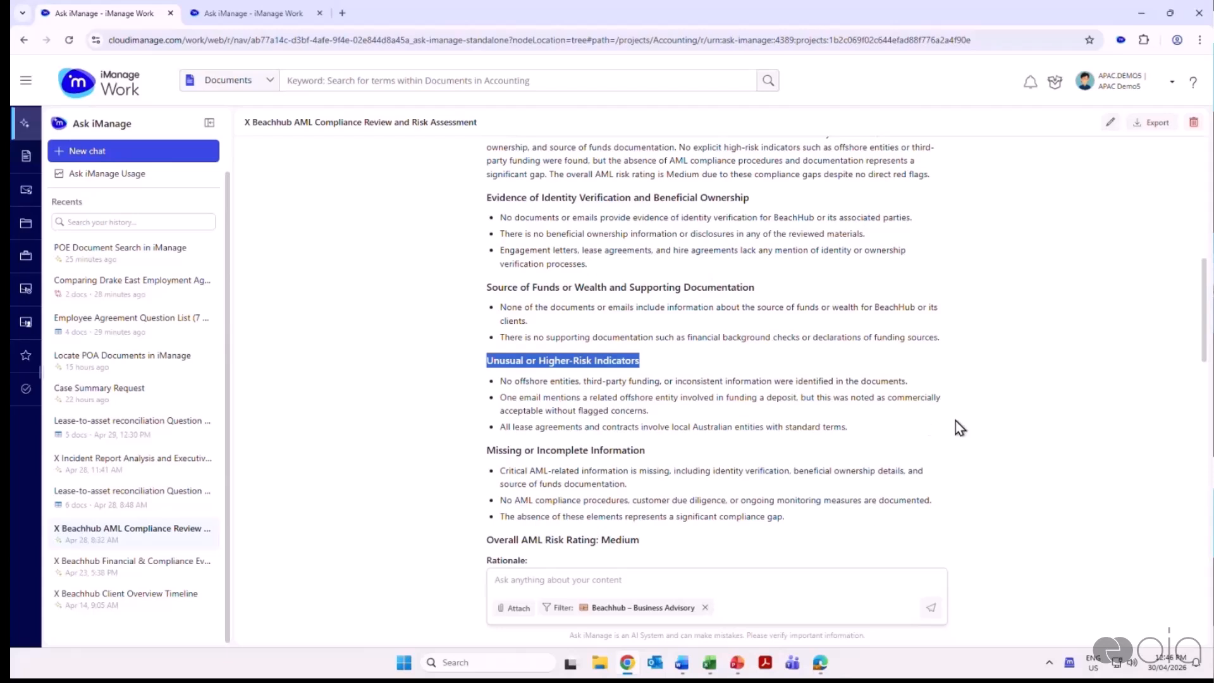
pyautogui.moveTo(501, 397); pyautogui.dragTo(797, 398)
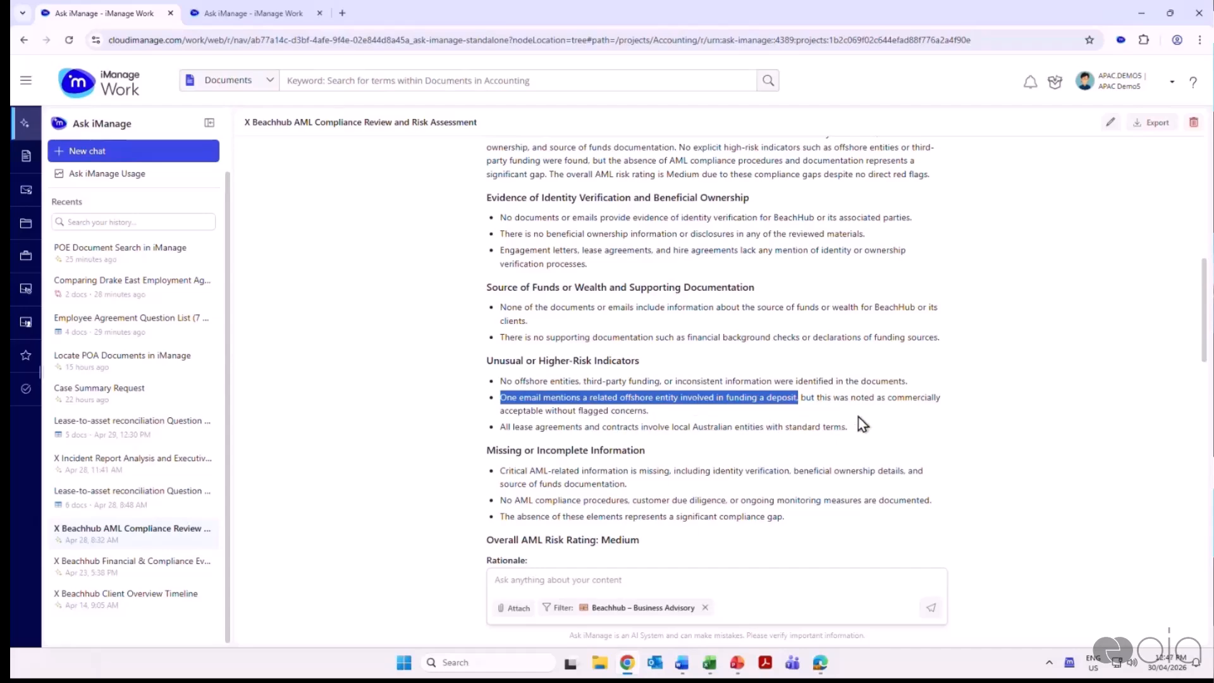
# Highlight the overall AML risk rating with its rationale, and review the key takeaway table and recommended next steps
pyautogui.scroll(-4, 861, 419)
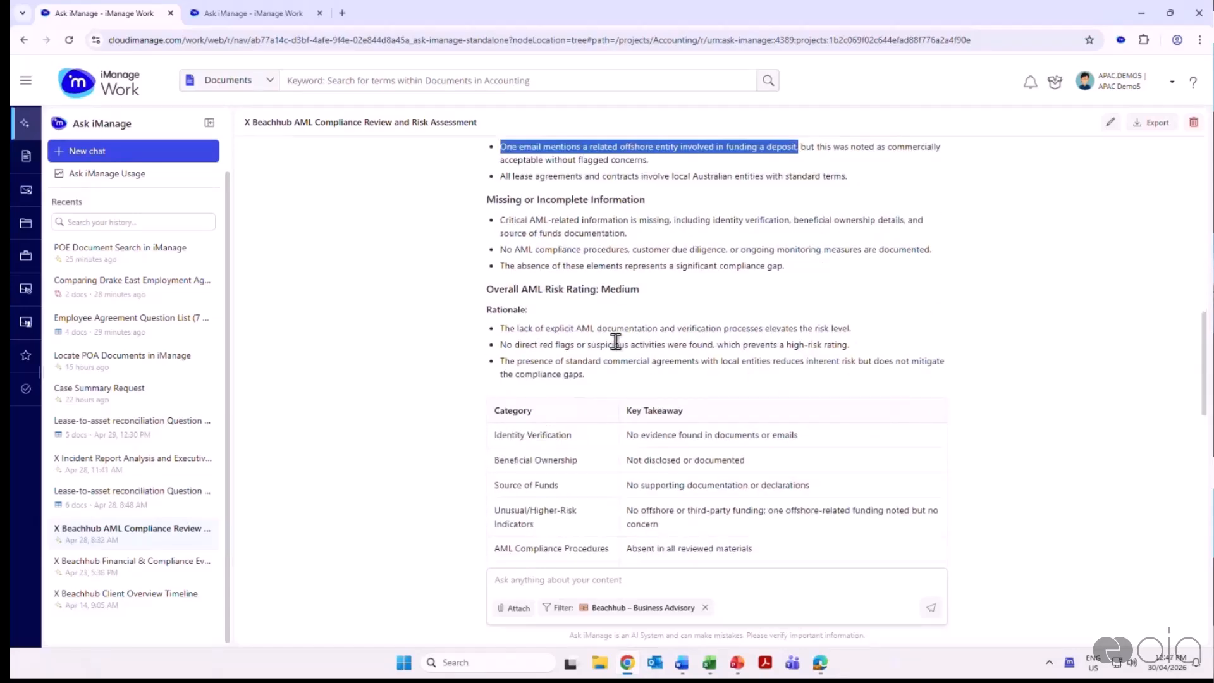
pyautogui.moveTo(483, 291); pyautogui.dragTo(689, 294)
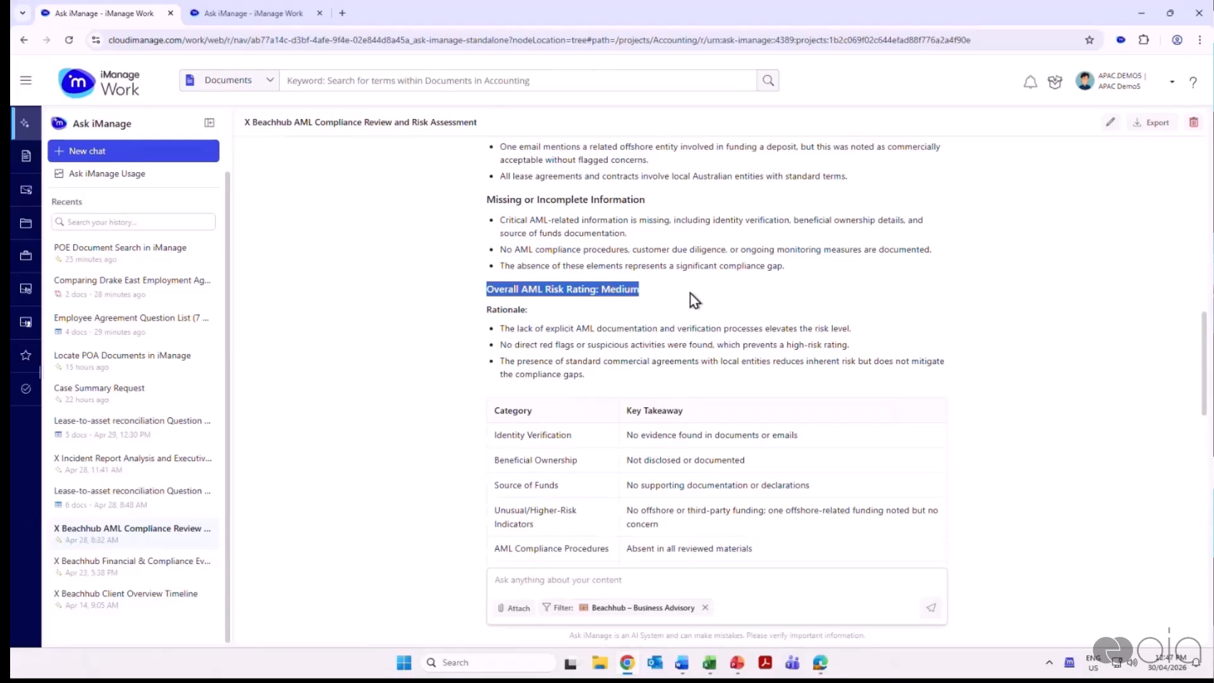
pyautogui.moveTo(486, 310); pyautogui.dragTo(589, 379)
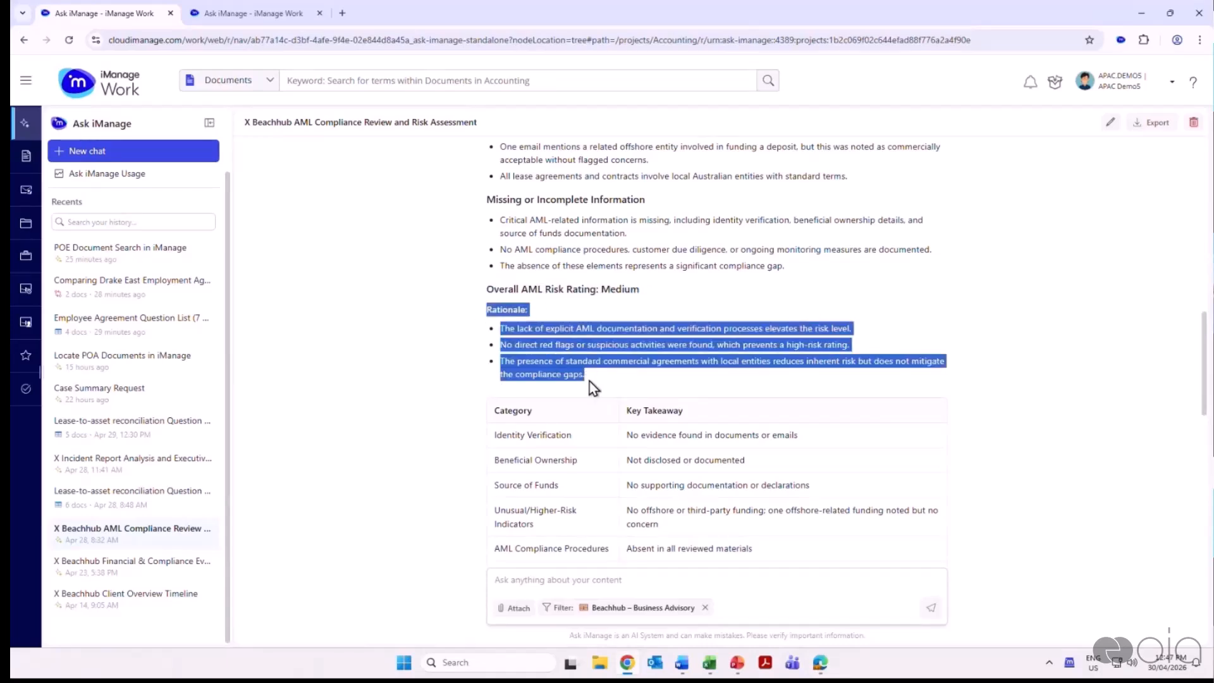
pyautogui.scroll(-2, 983, 379)
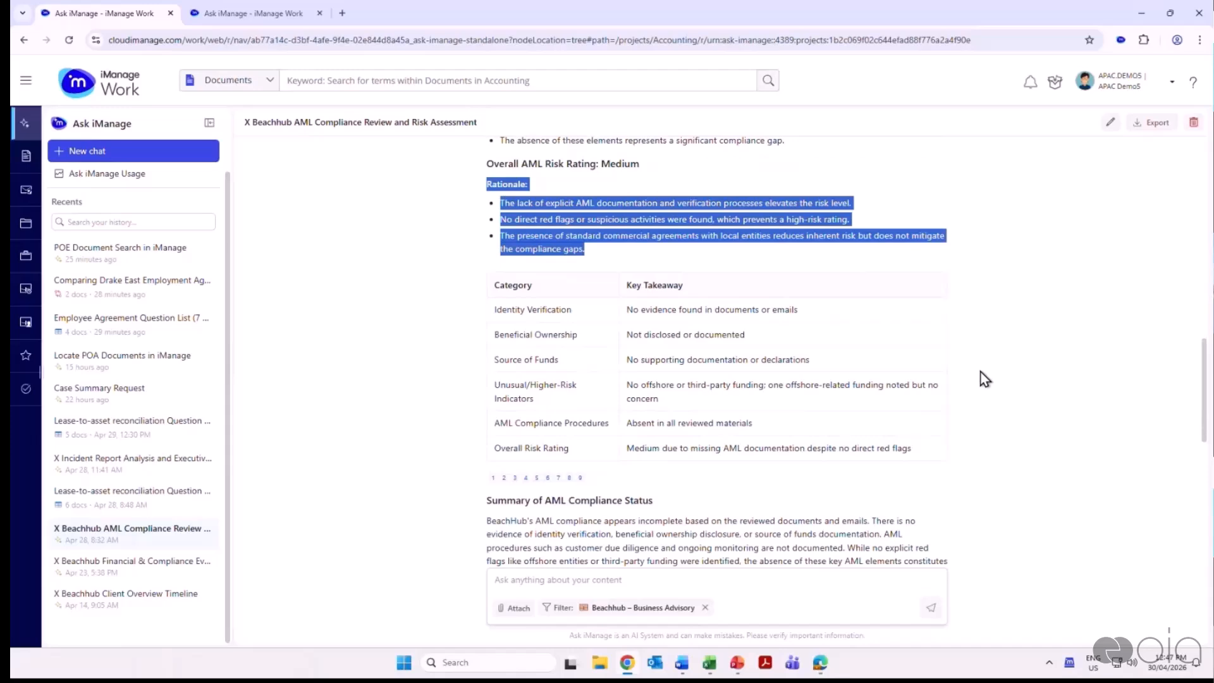
pyautogui.scroll(-5, 983, 379)
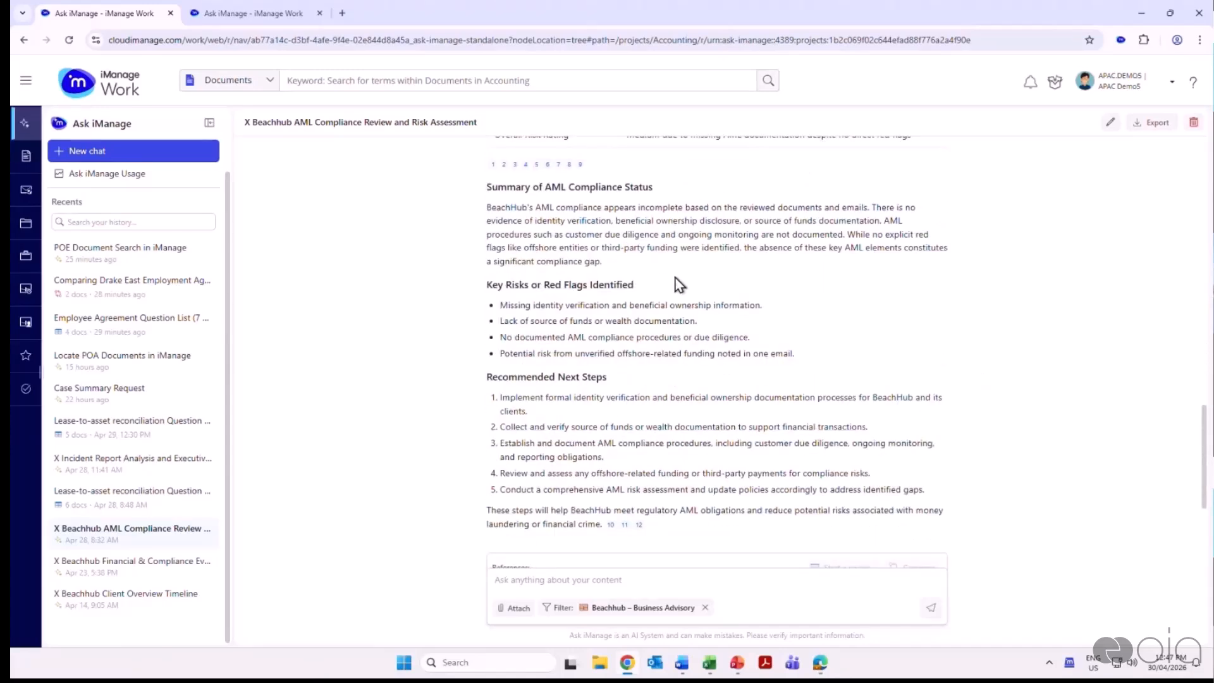